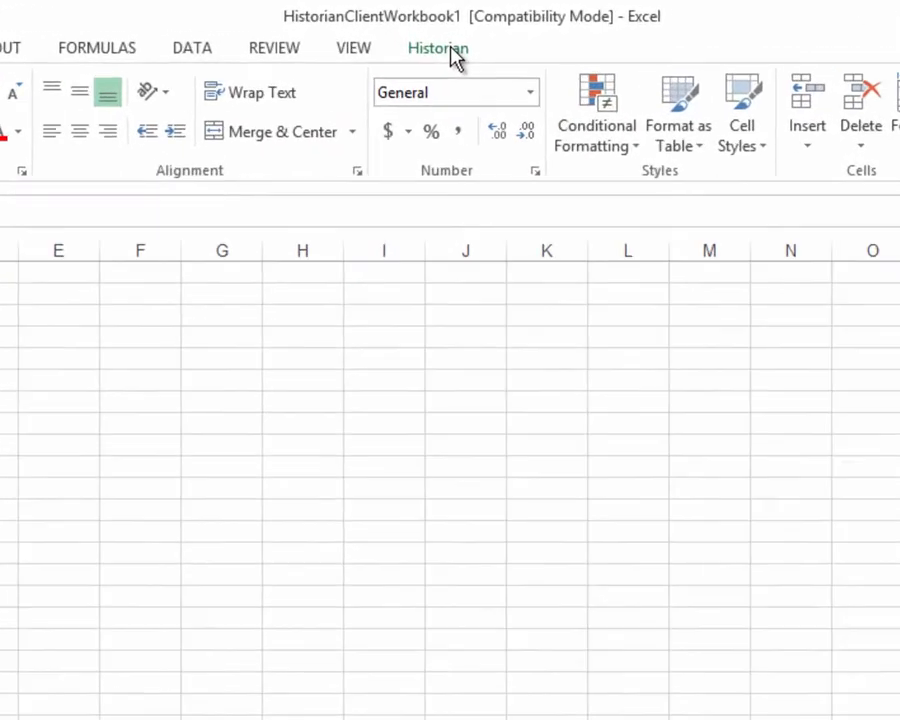
# - Review the Historian connection settings for server X00DEV in the server list configuration and close it
pyautogui.click(448, 50)
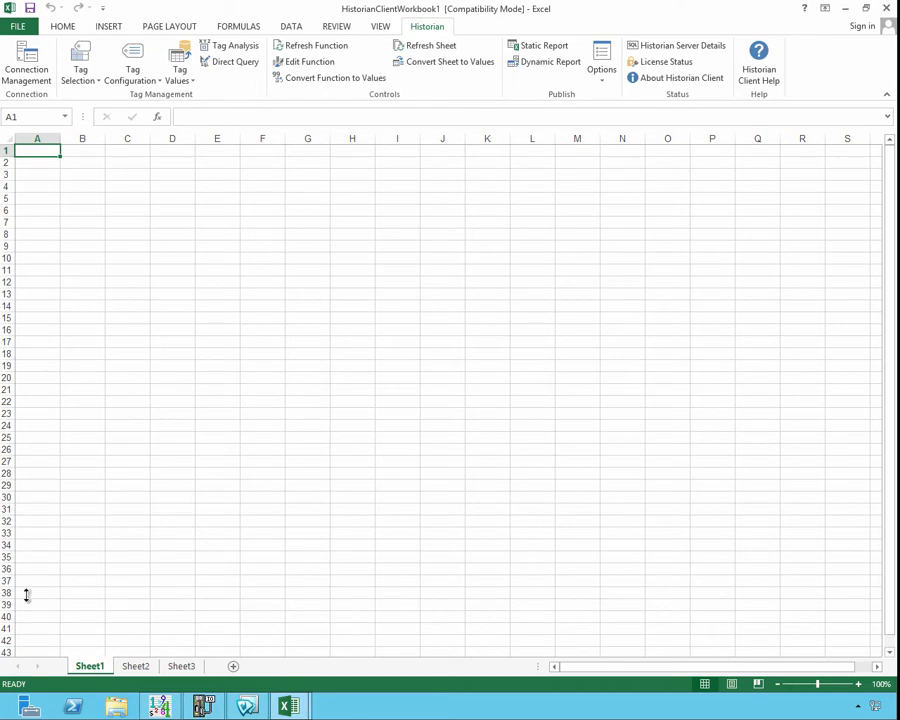
pyautogui.click(35, 45)
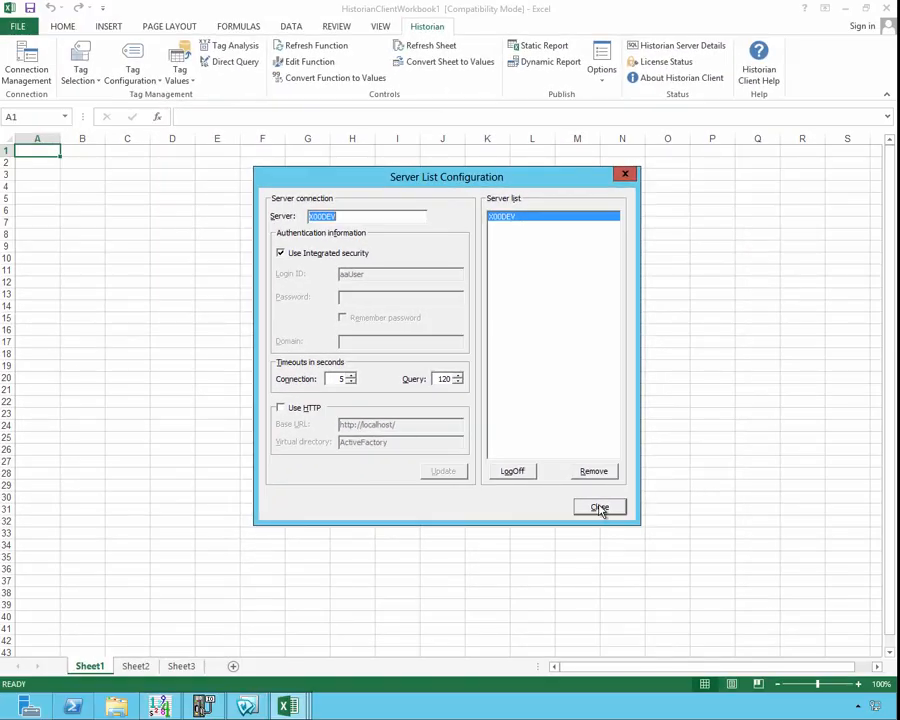
pyautogui.click(599, 508)
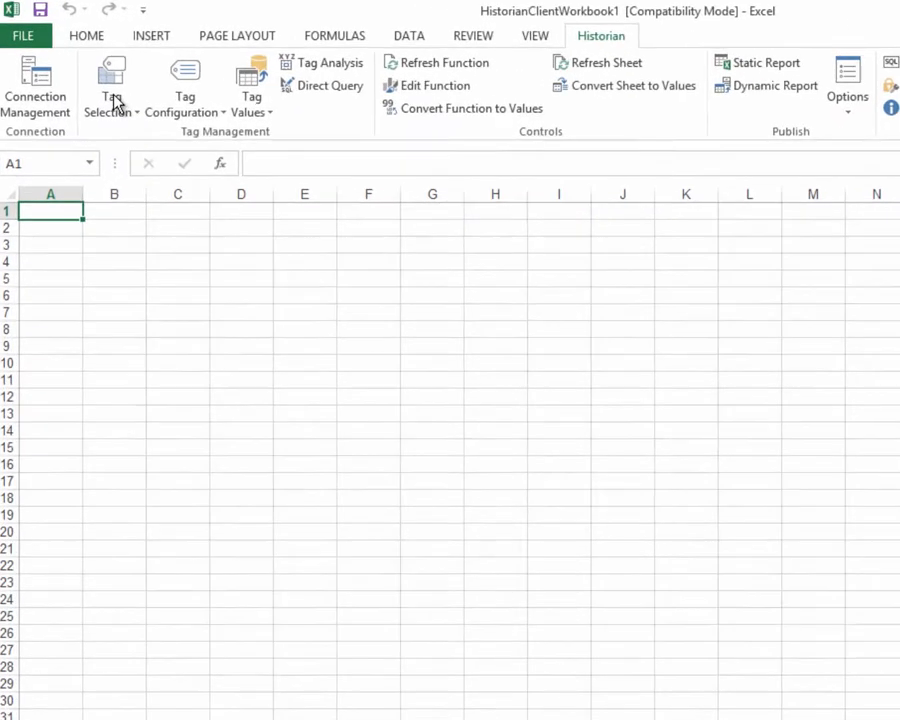
# - Start a regular tag selection and display the tags available on server X00DEV
pyautogui.click(82, 73)
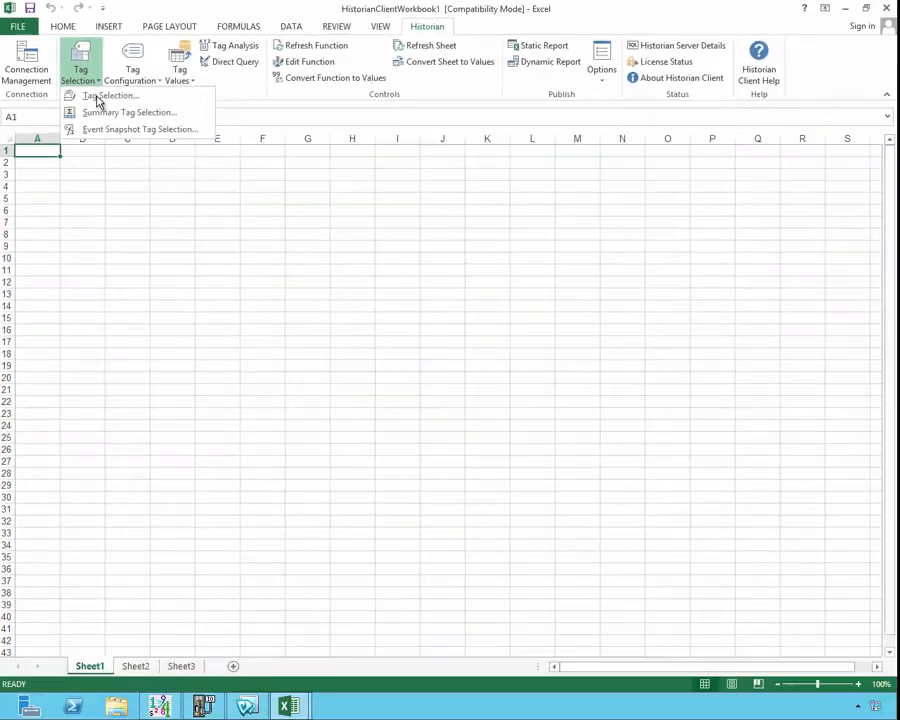
pyautogui.click(180, 178)
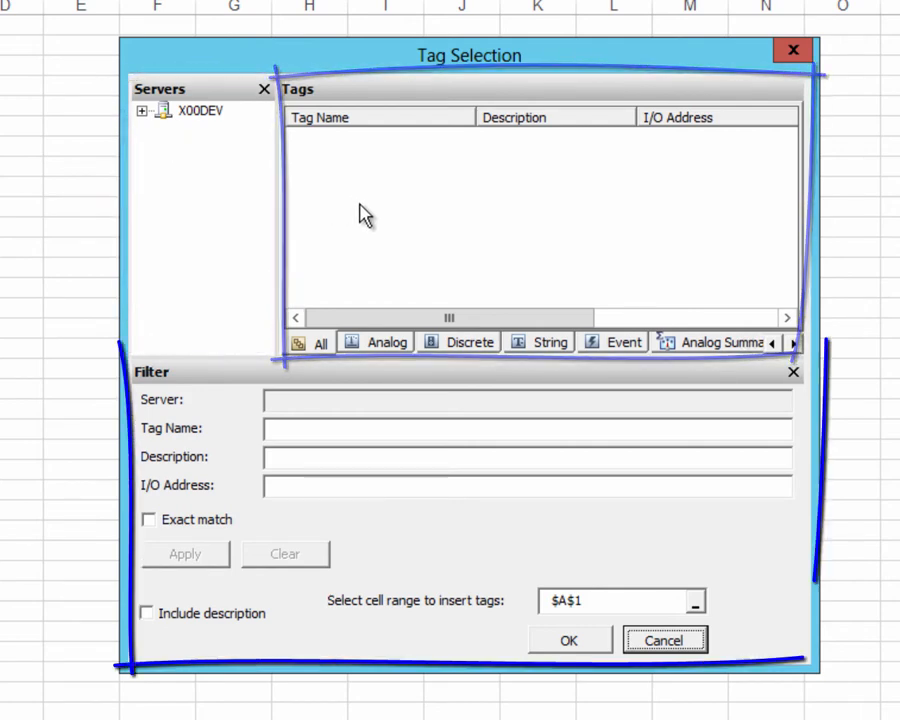
pyautogui.rightClick(228, 228)
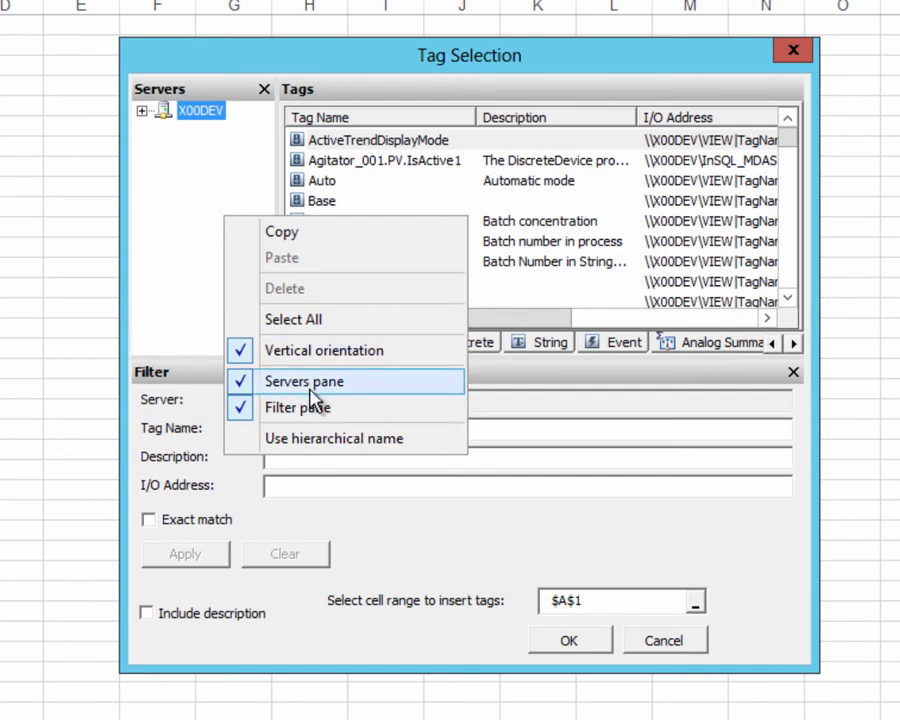
pyautogui.click(347, 438)
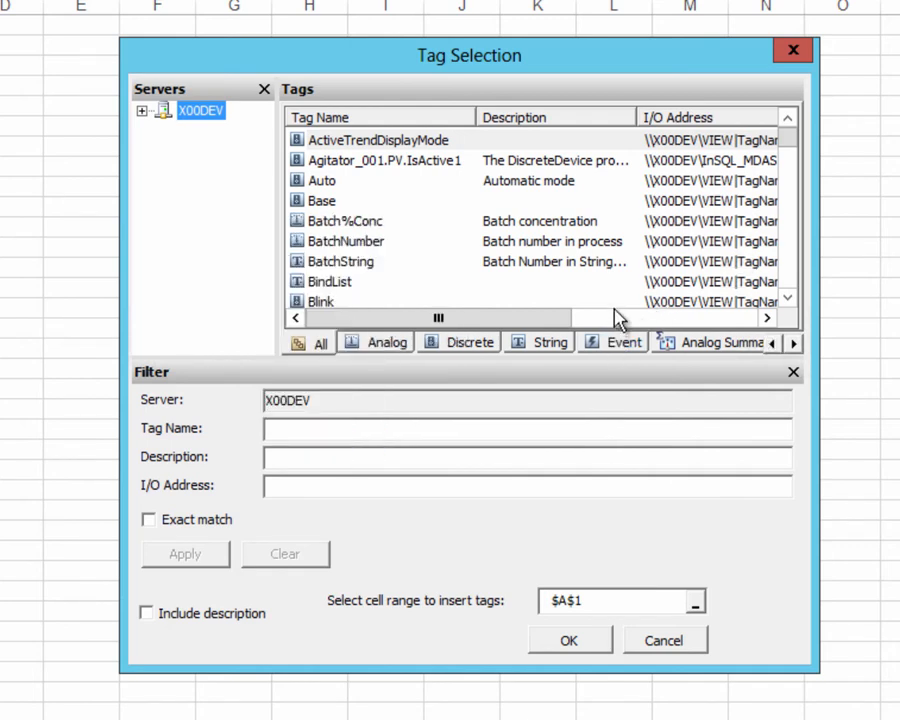
# - Expand the server's public groups, widen the Servers pane, and list the tags of node X00DEV under InTouch Nodes
pyautogui.click(143, 113)
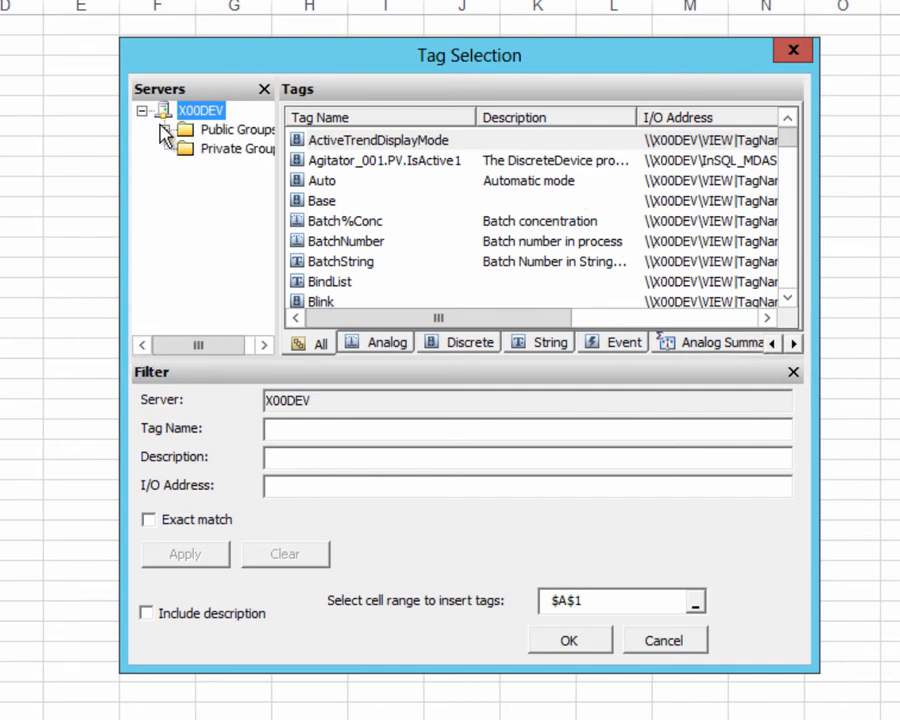
pyautogui.click(164, 130)
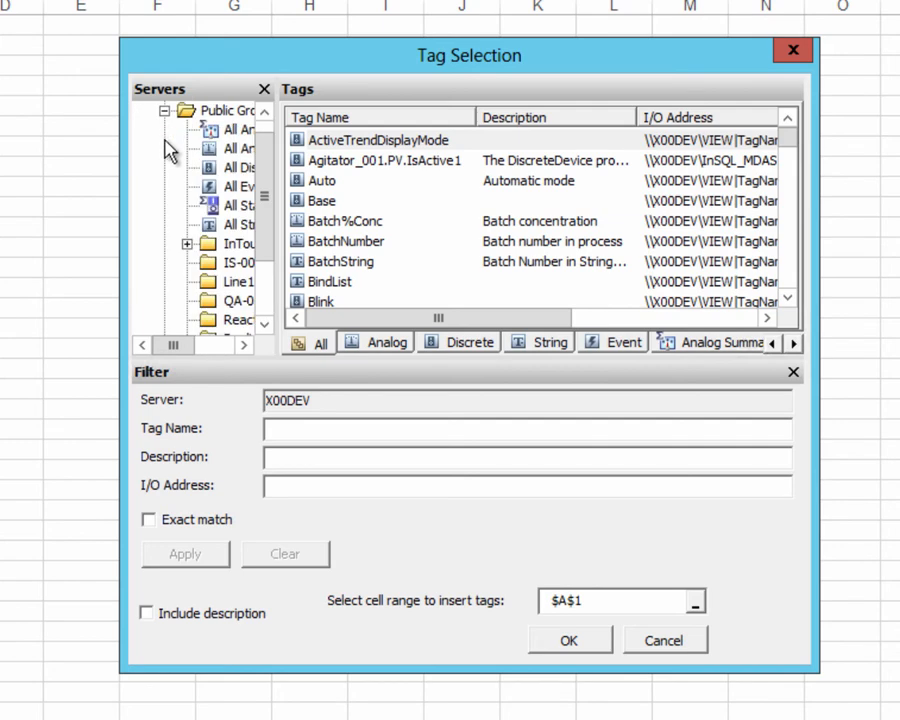
pyautogui.moveTo(280, 204); pyautogui.dragTo(438, 202)
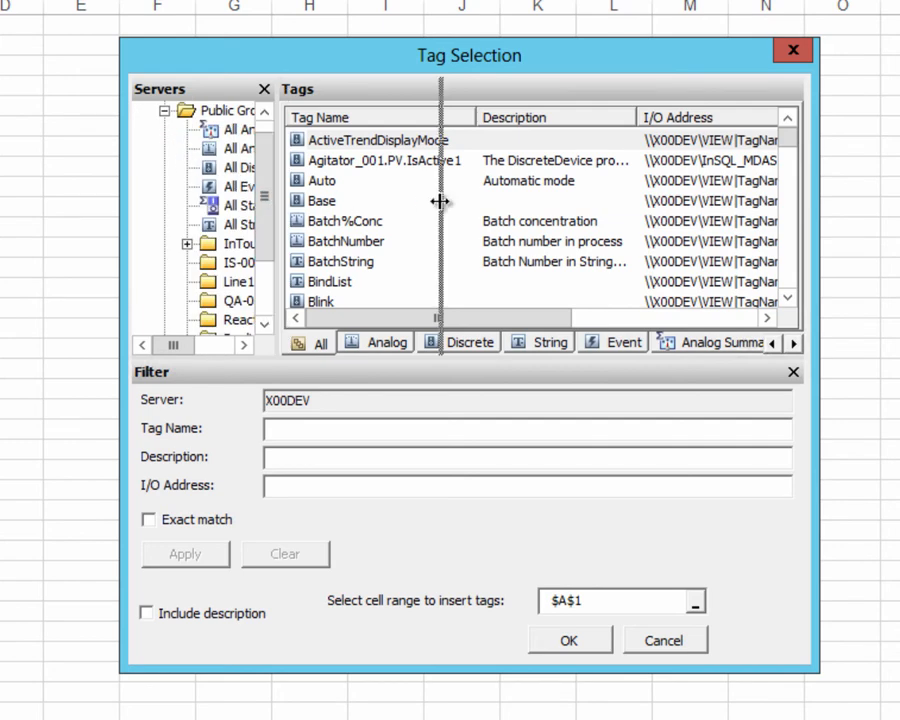
pyautogui.scroll(-2, 440, 240)
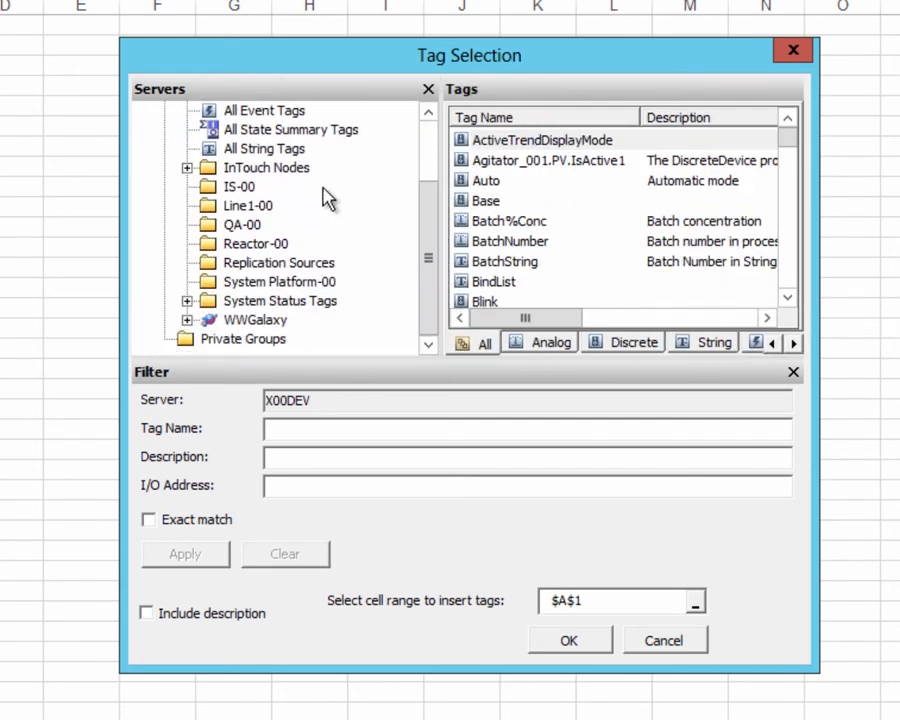
pyautogui.click(187, 169)
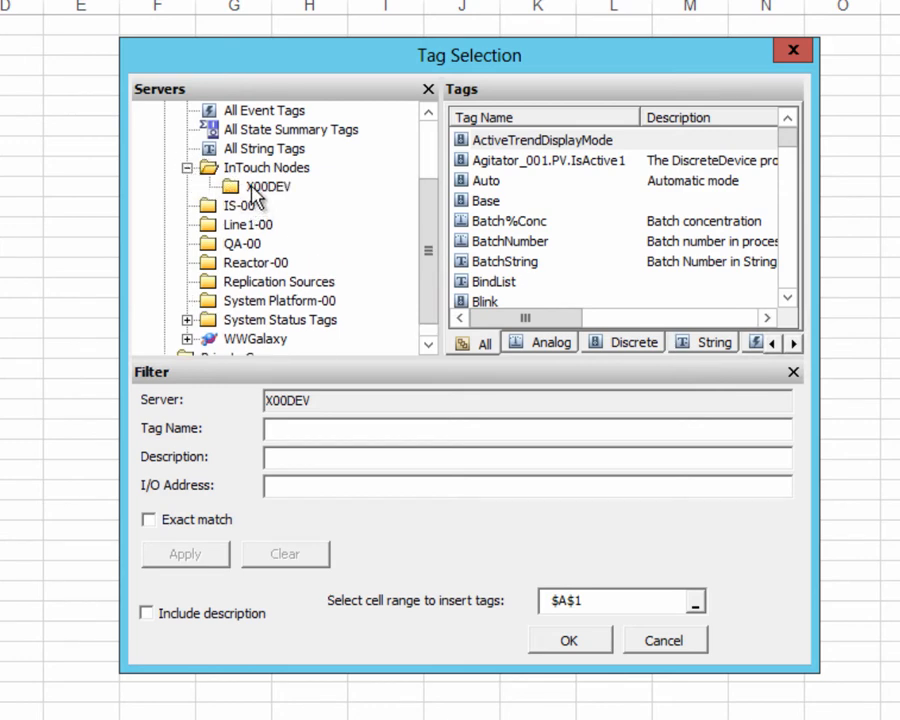
pyautogui.click(258, 188)
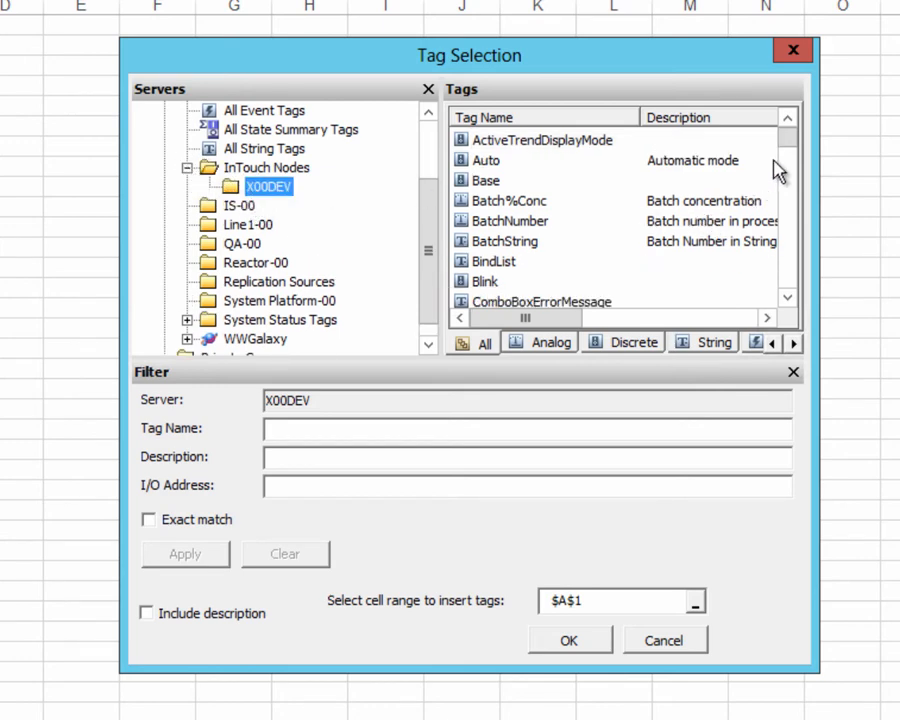
# - Restrict the tag list to analog tags and select both ReactLevel and ReactTemp
pyautogui.click(538, 343)
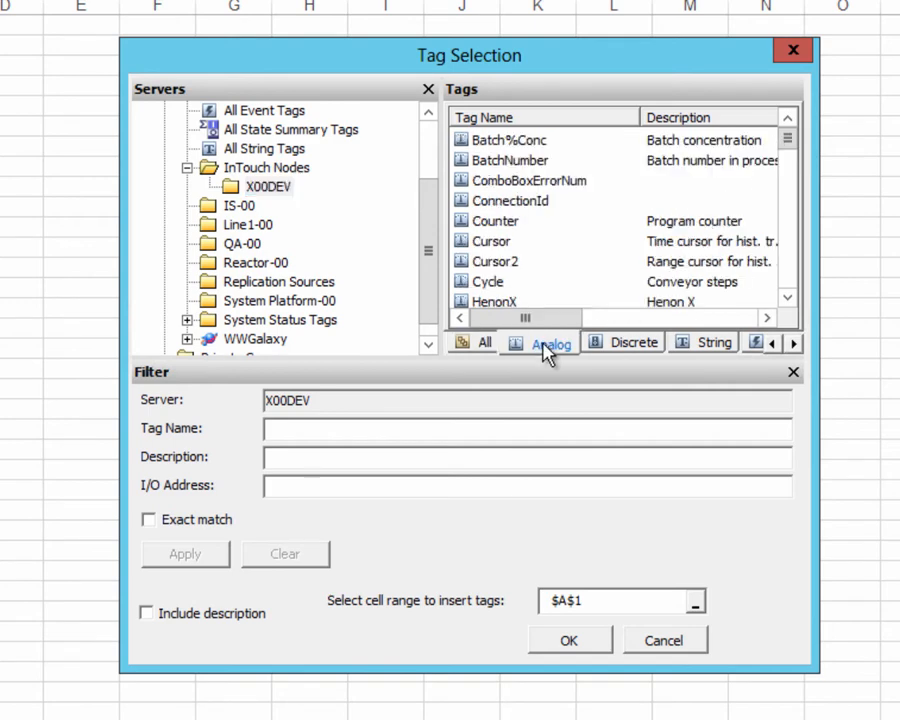
pyautogui.moveTo(785, 140); pyautogui.dragTo(810, 243)
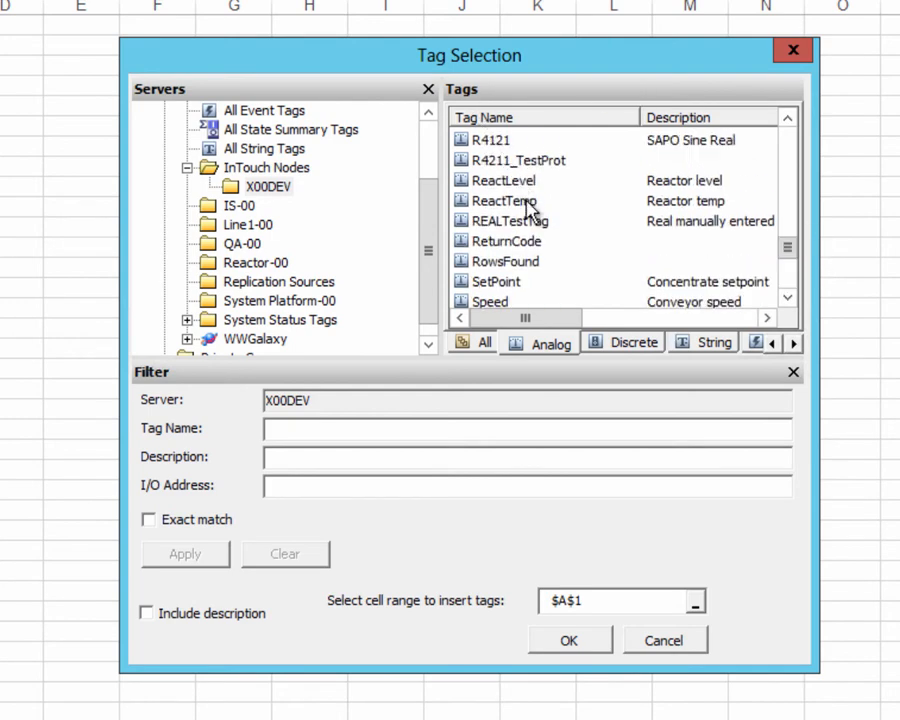
pyautogui.click(515, 186)
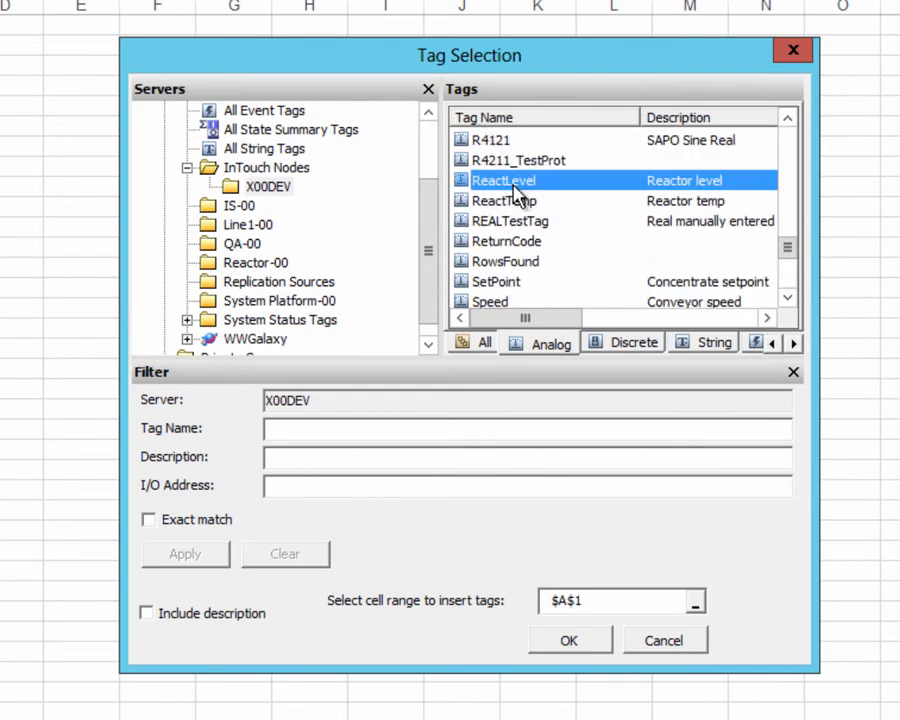
pyautogui.keyDown('shift'); pyautogui.click(526, 203); pyautogui.keyUp('shift')
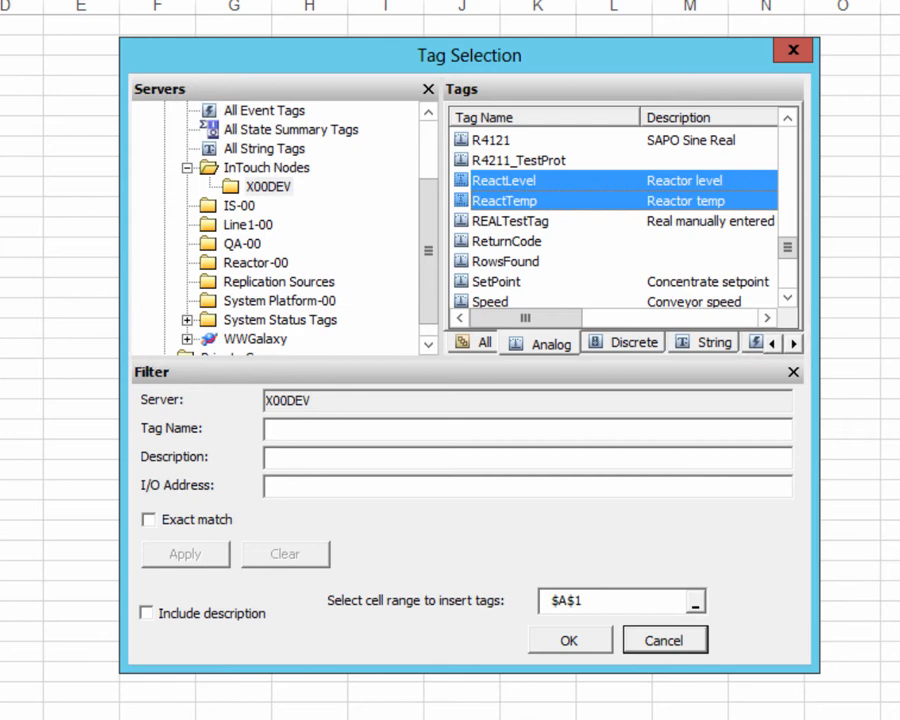
# - Insert the two selected tags into Sheet1 starting at cell B1
pyautogui.click(697, 608)
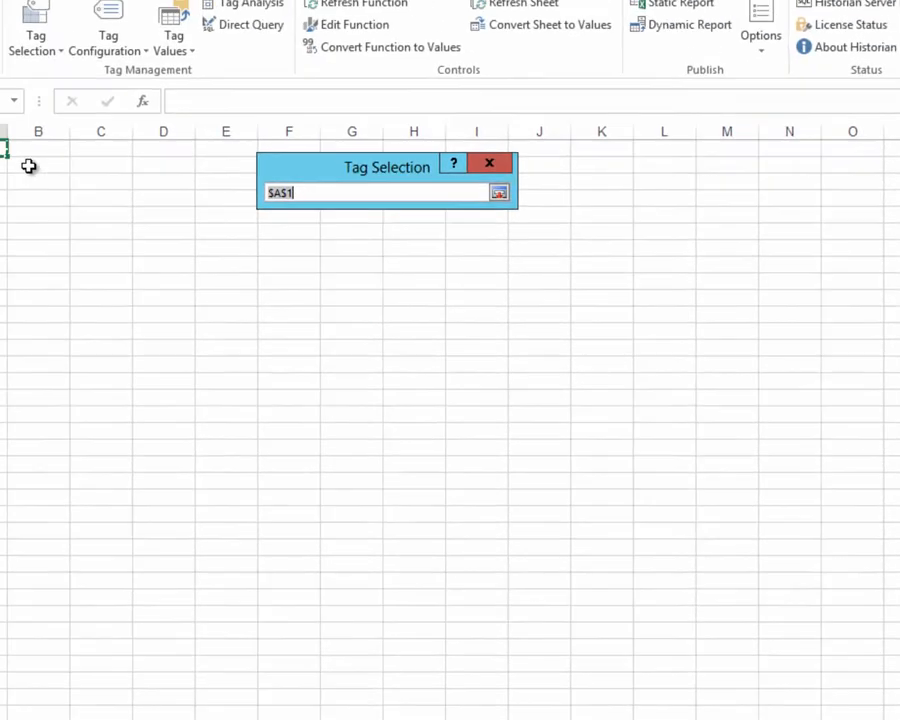
pyautogui.click(18, 212)
pyautogui.click(45, 181)
pyautogui.click(100, 230)
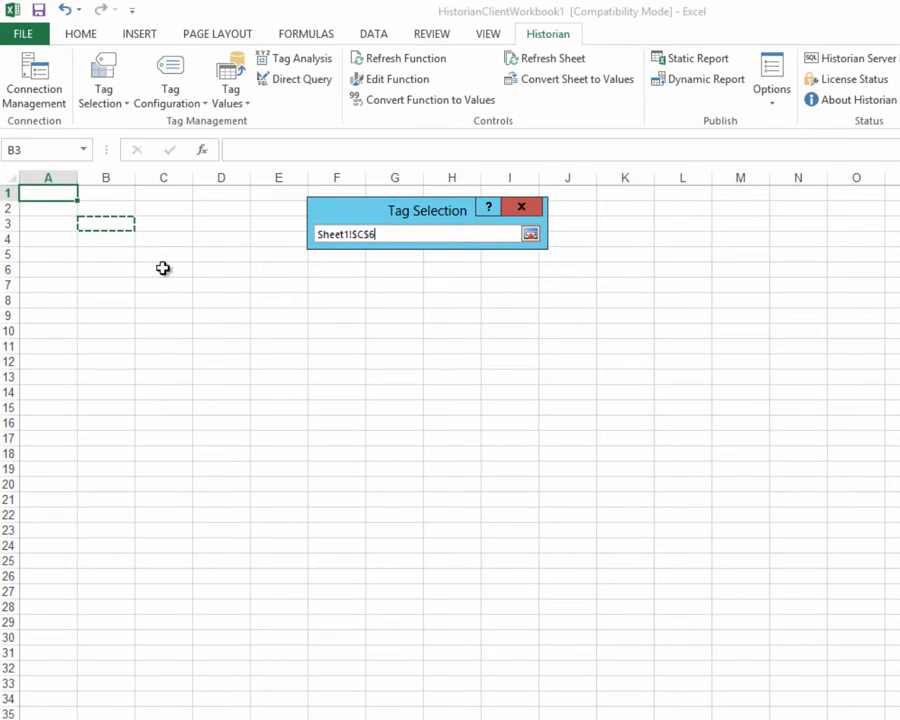
pyautogui.click(112, 194)
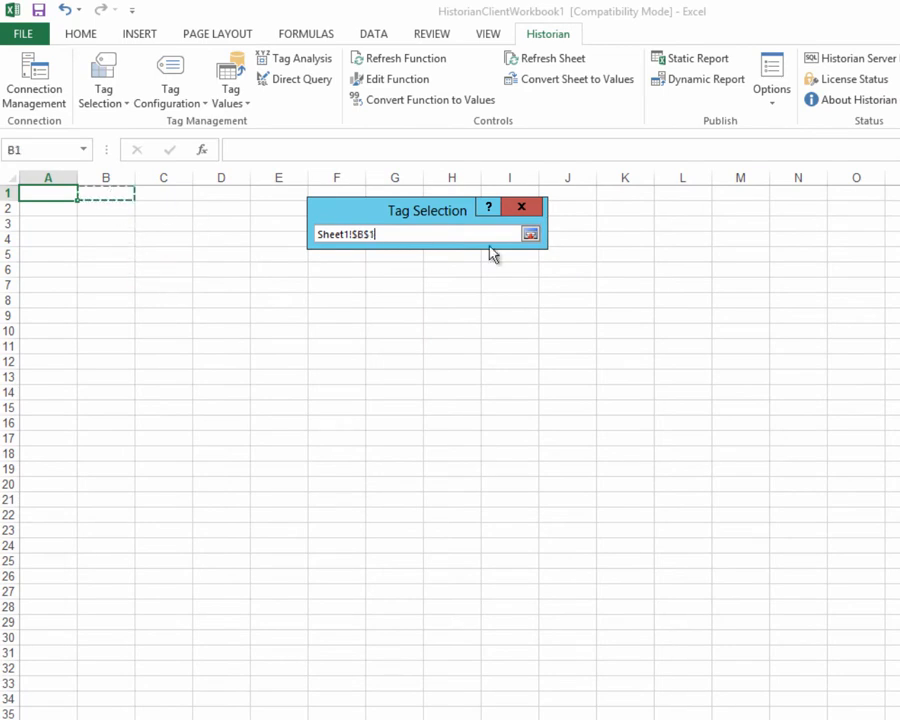
pyautogui.click(530, 234)
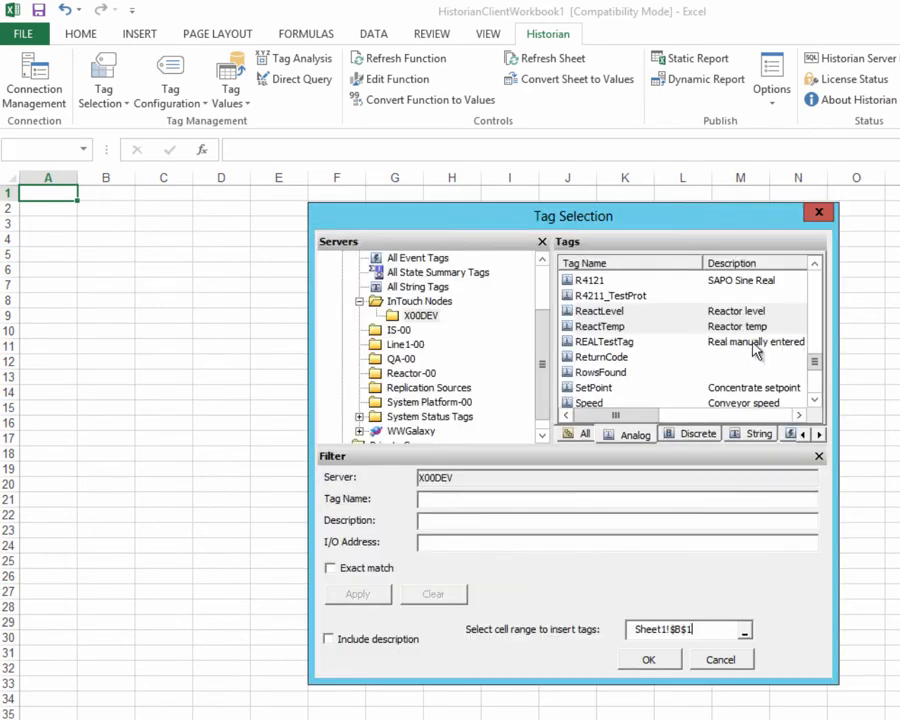
pyautogui.click(655, 662)
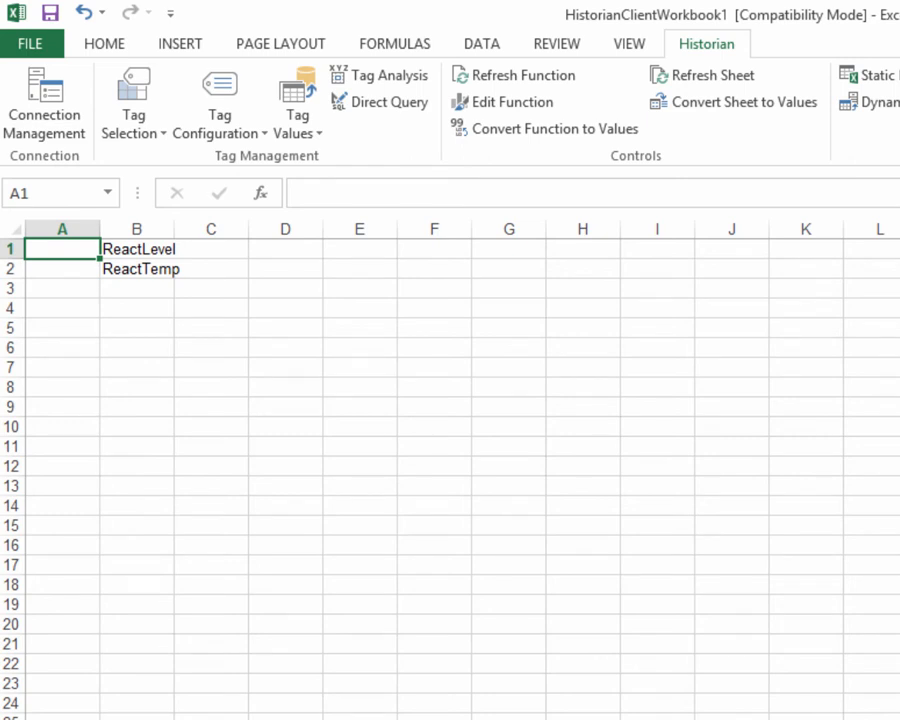
pyautogui.click(151, 251)
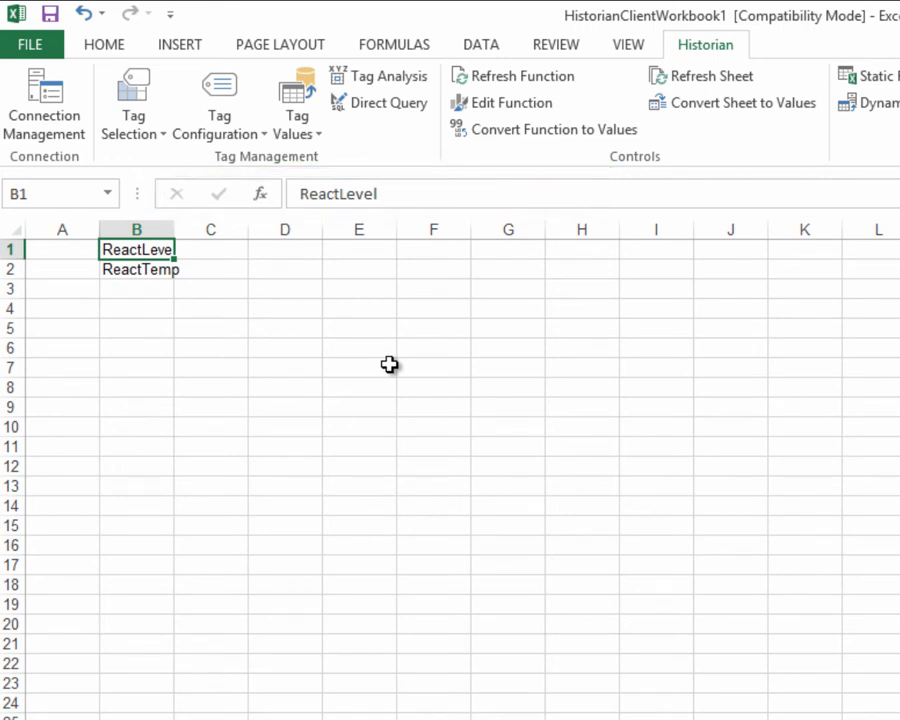
pyautogui.click(166, 134)
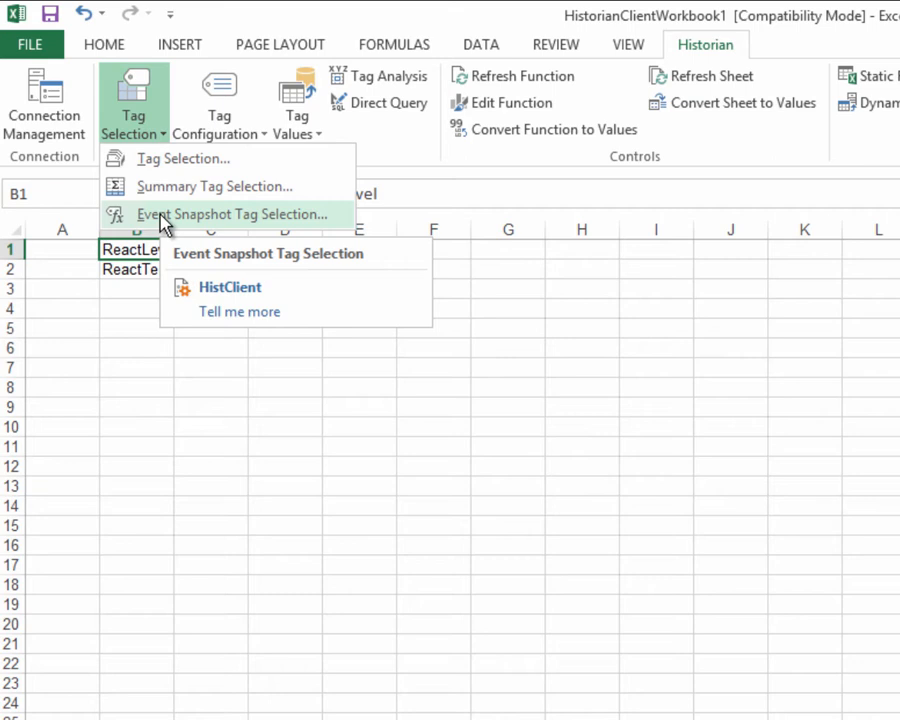
pyautogui.click(165, 300)
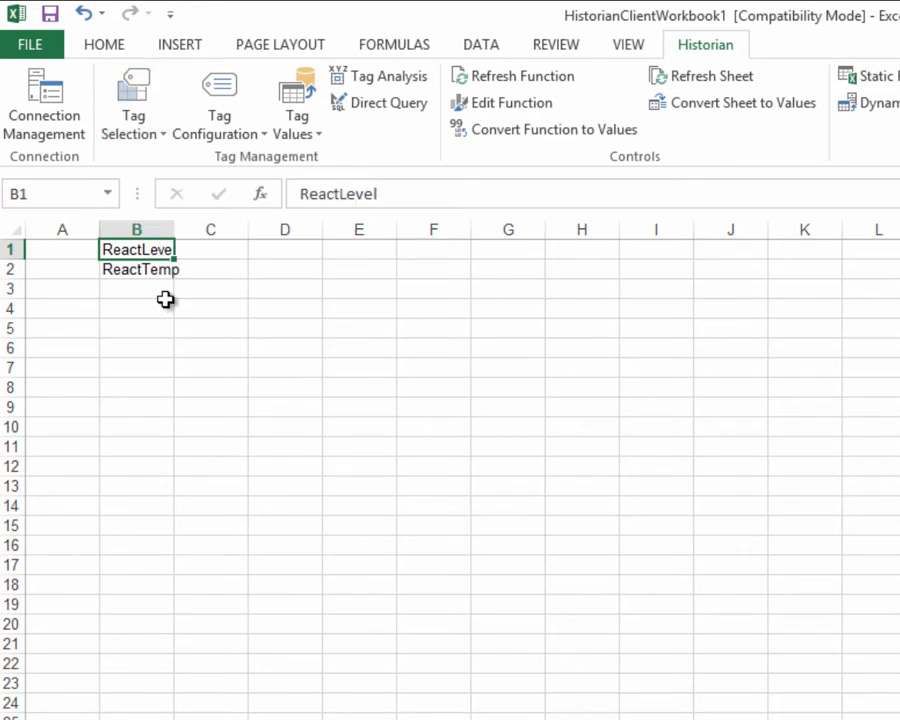
# - Start a Tag Details query on server X00DEV using the tag names in Sheet1 cells B1:B2
pyautogui.click(262, 136)
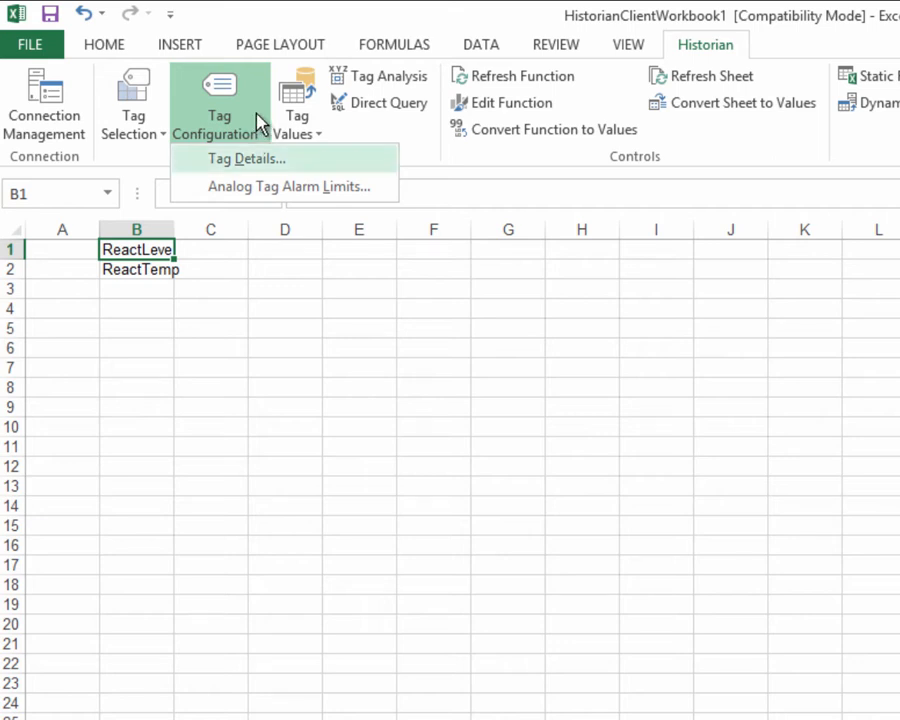
pyautogui.click(240, 166)
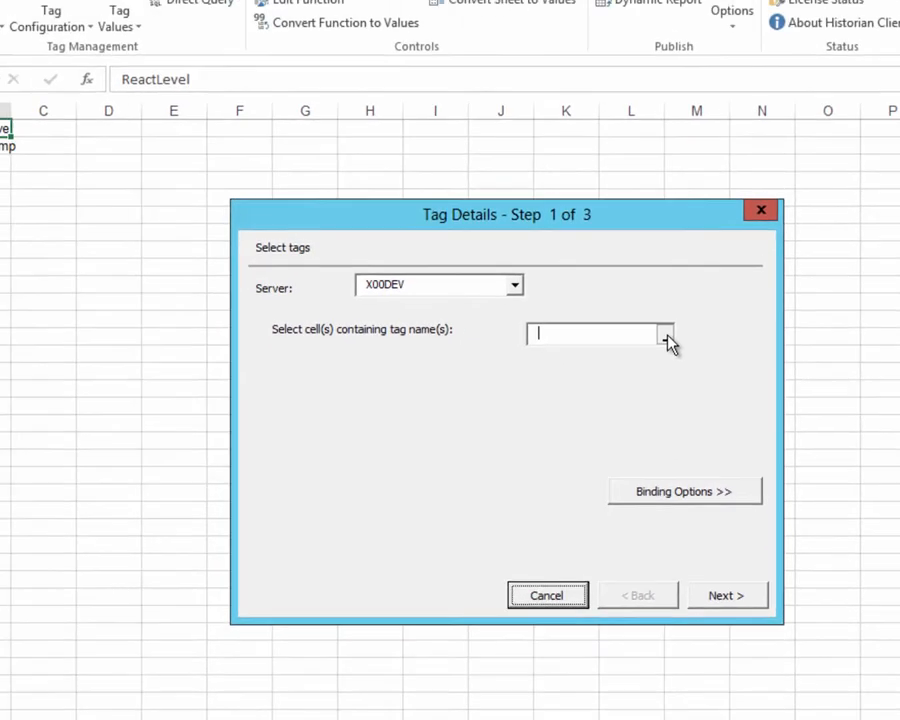
pyautogui.click(632, 284)
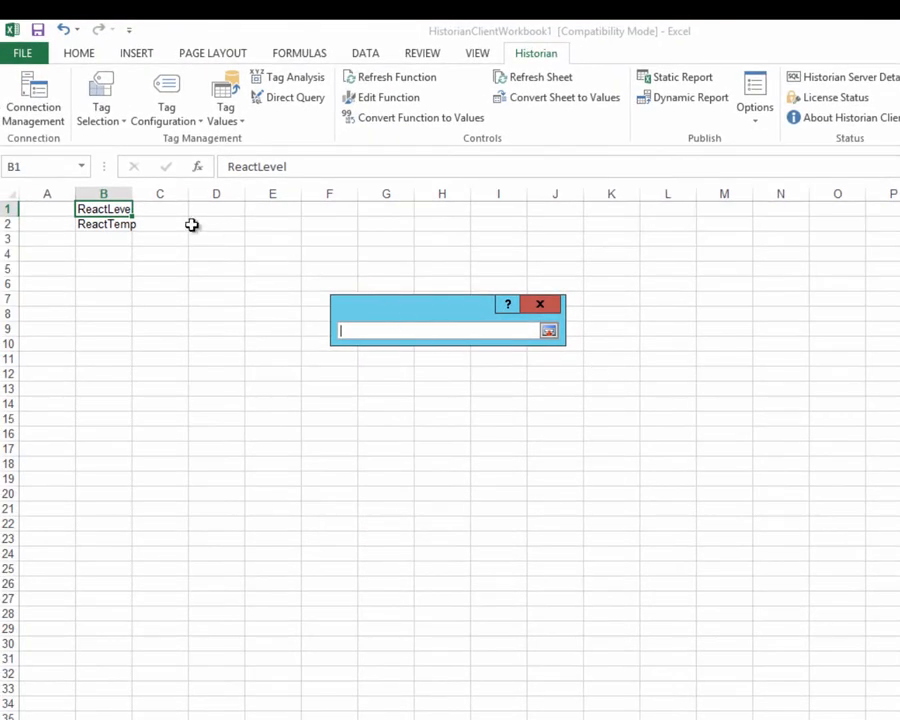
pyautogui.moveTo(112, 204); pyautogui.dragTo(112, 224)
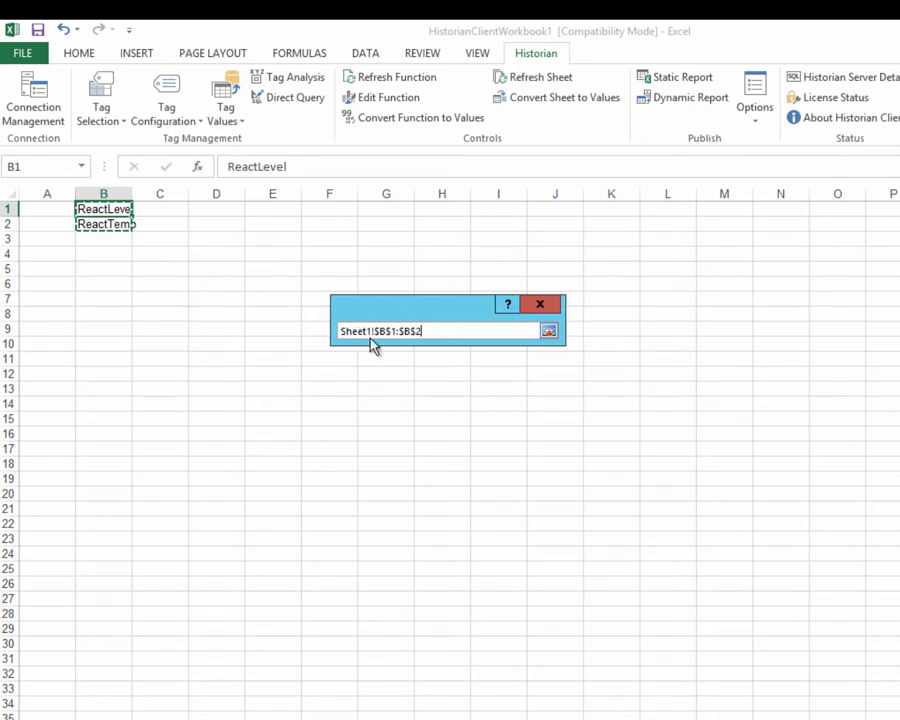
pyautogui.click(551, 334)
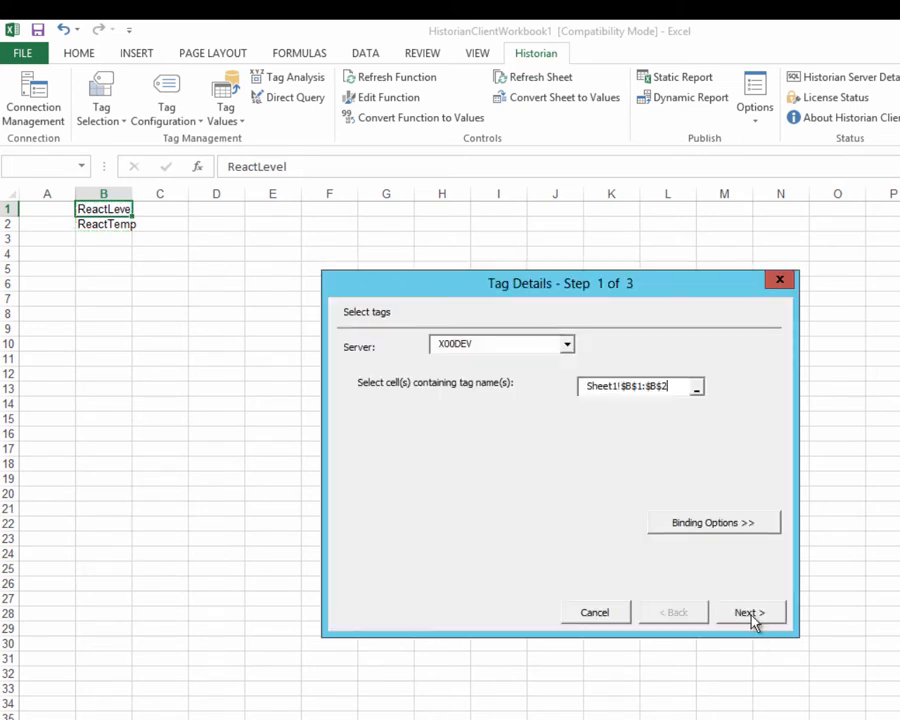
pyautogui.click(753, 614)
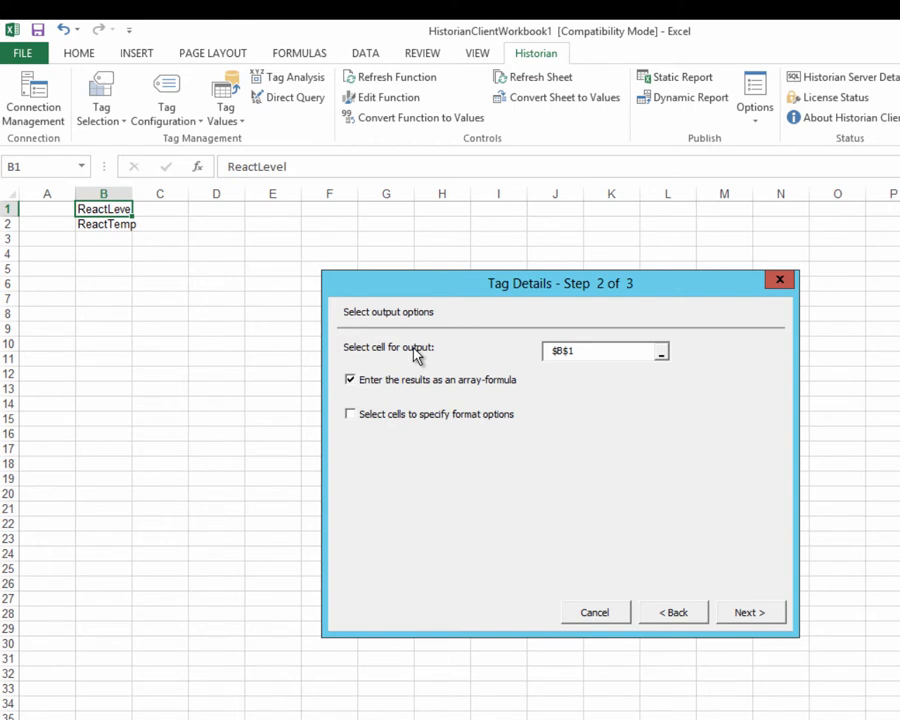
# - Output the tag details to Sheet1 starting at cell D1, with storage rate and type also included in the query
pyautogui.click(585, 349)
pyautogui.click(596, 352)
pyautogui.click(215, 208)
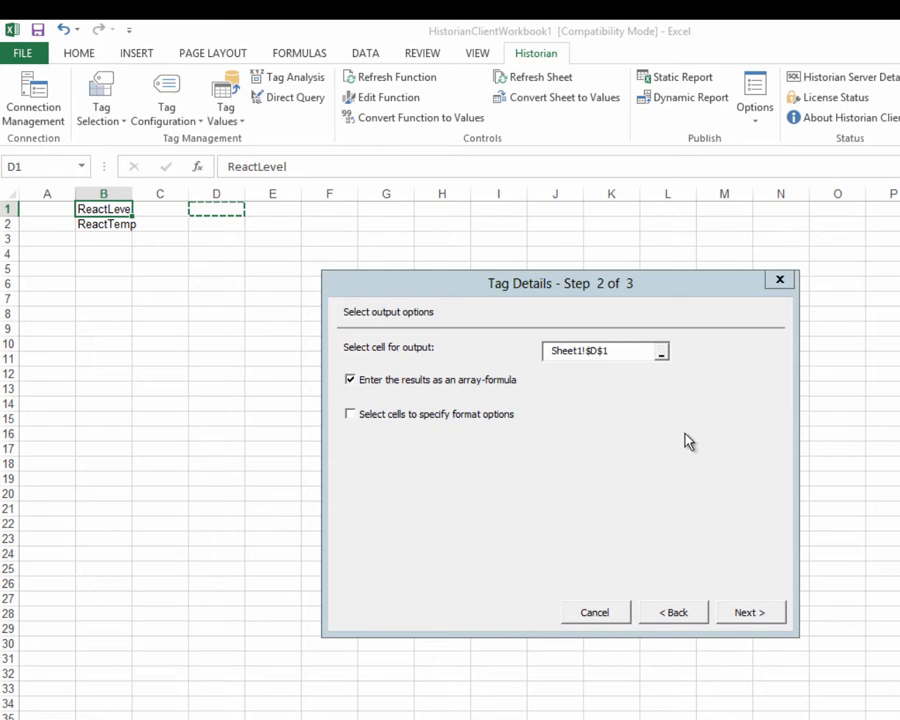
pyautogui.click(752, 616)
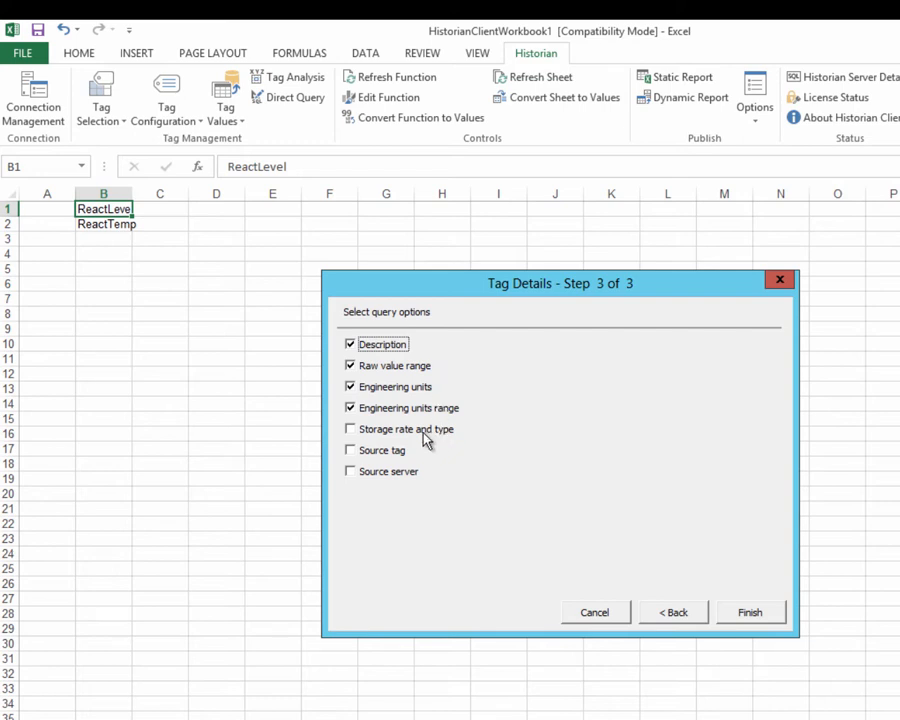
pyautogui.click(351, 436)
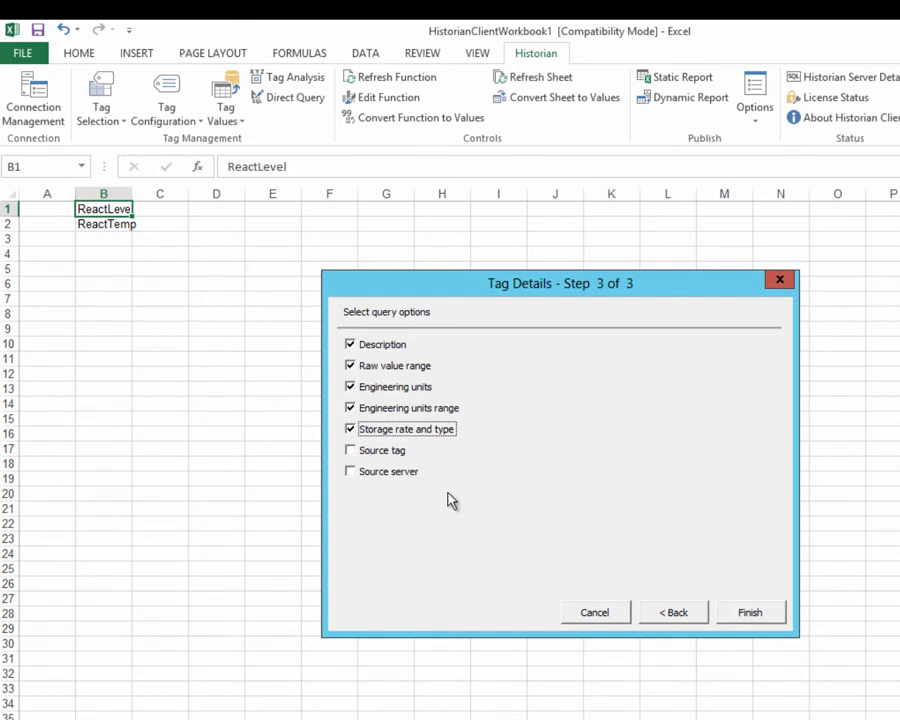
pyautogui.click(747, 613)
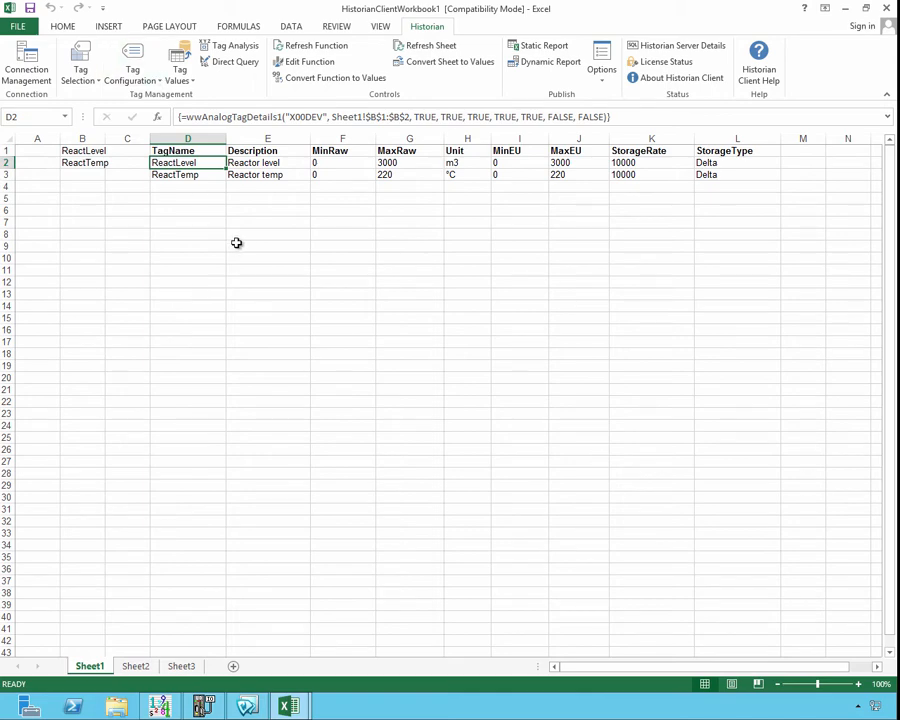
# - Query the analog tag alarm limits for the tag in Sheet1 cell B2 and output them as an array formula starting at D5
pyautogui.click(132, 72)
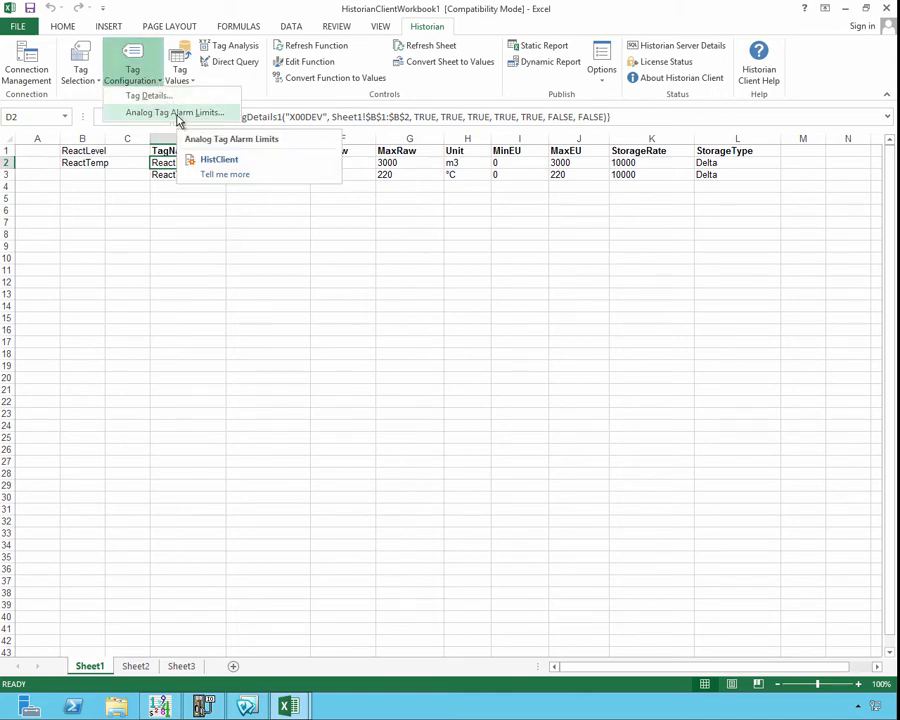
pyautogui.click(177, 114)
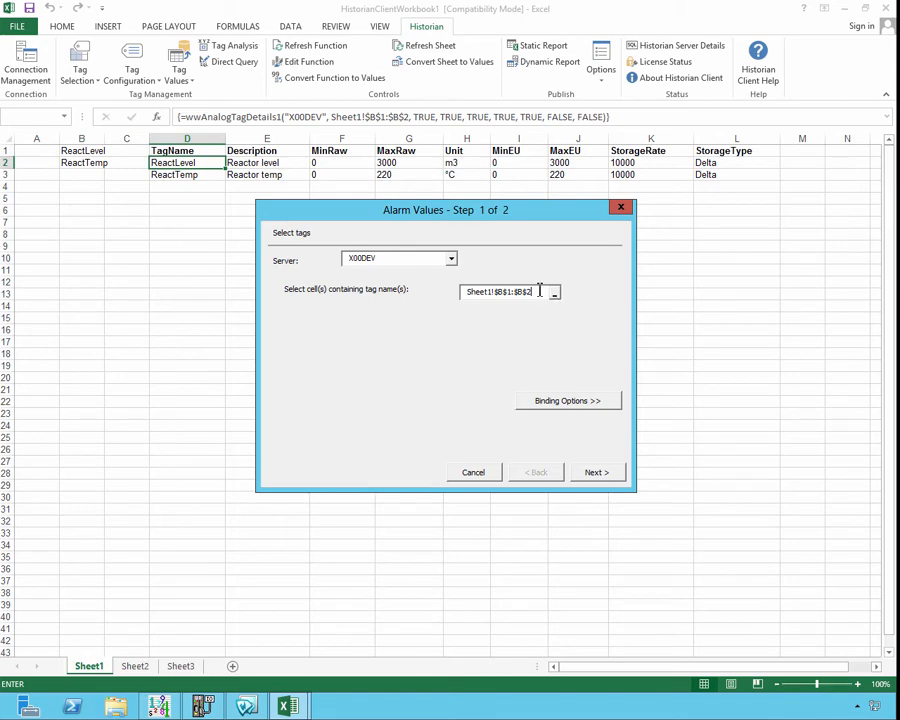
pyautogui.click(84, 163)
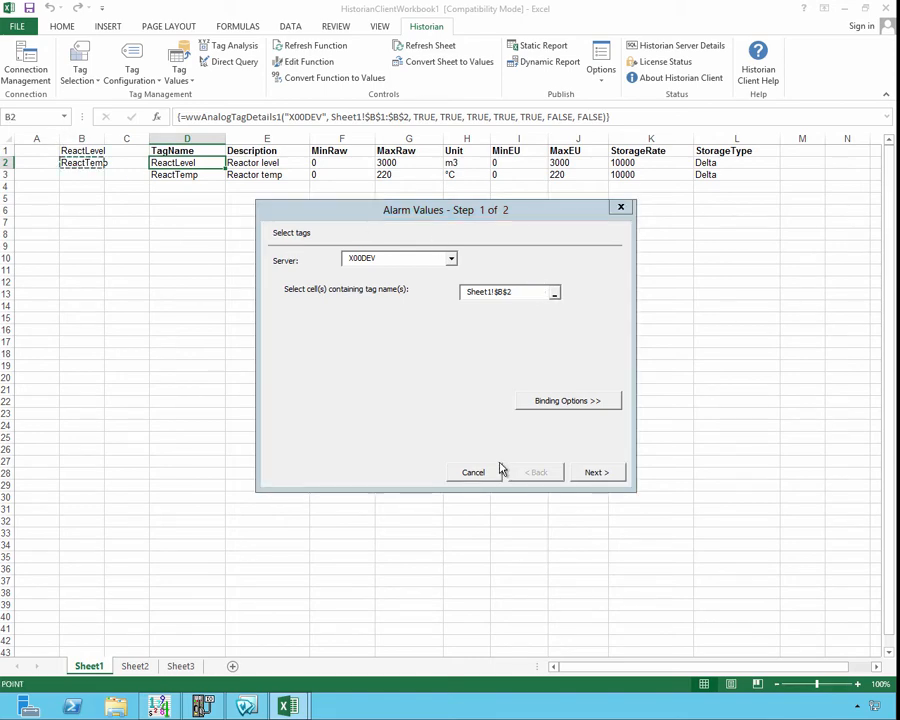
pyautogui.click(595, 473)
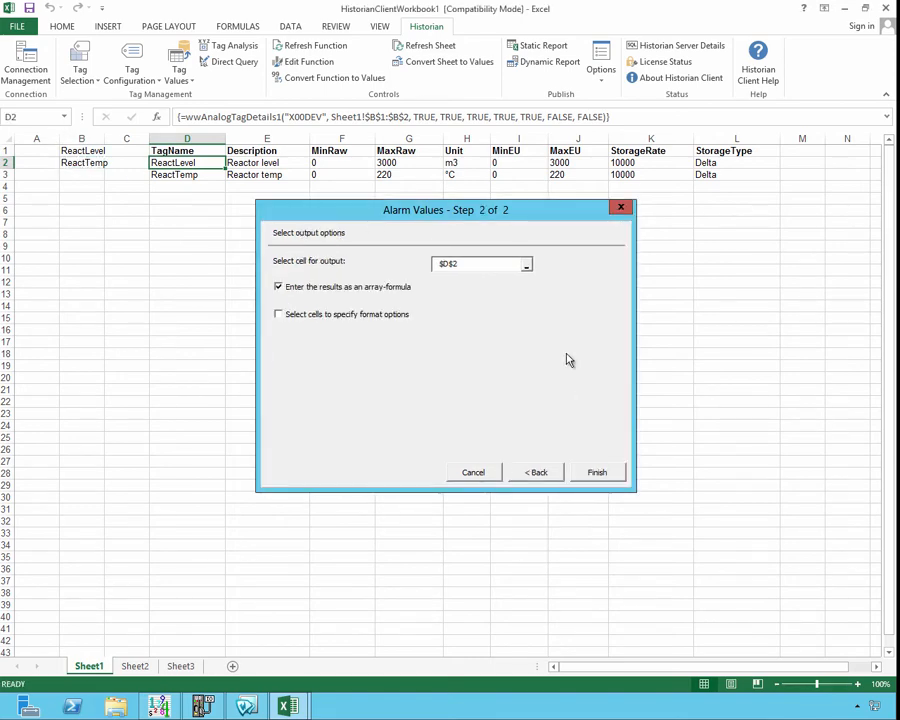
pyautogui.click(510, 268)
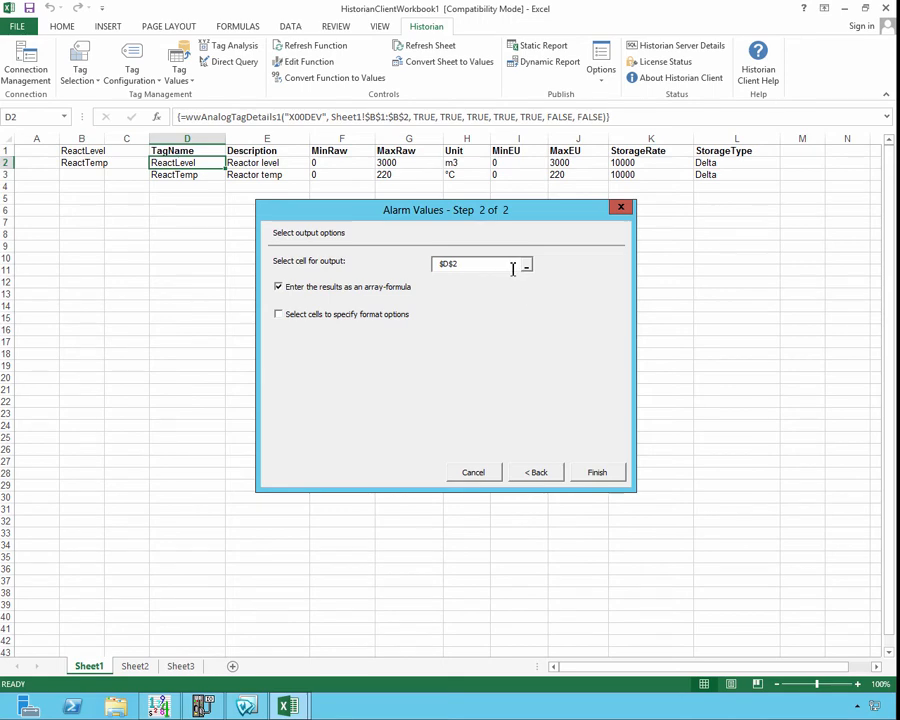
pyautogui.click(173, 203)
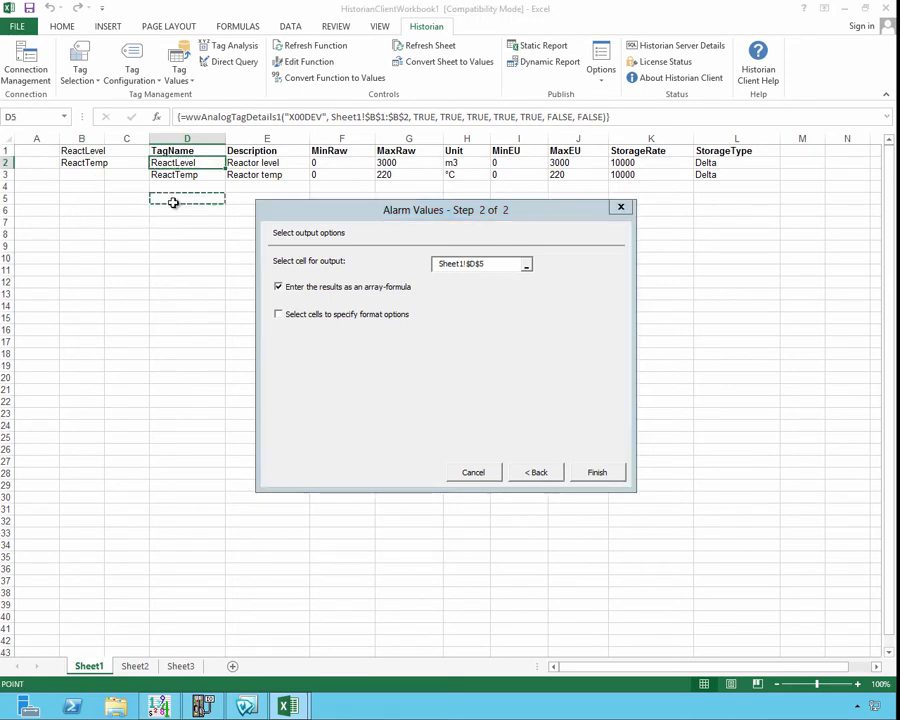
pyautogui.click(592, 474)
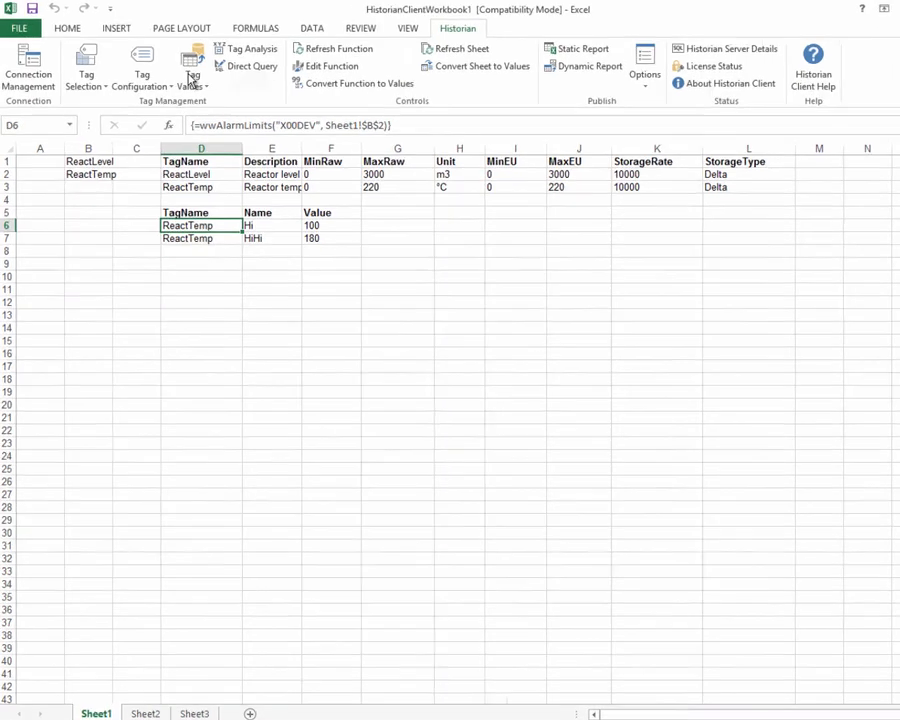
# - Insert the ConcValve tag into Sheet1 cell B3 from the tag list on server X00DEV
pyautogui.click(177, 72)
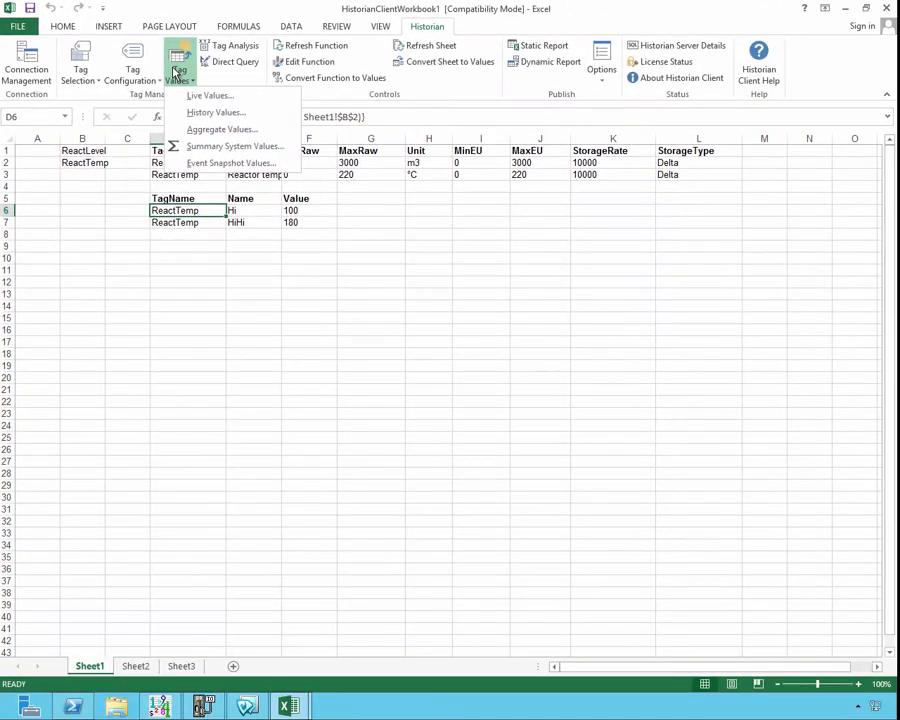
pyautogui.click(90, 174)
pyautogui.click(90, 174)
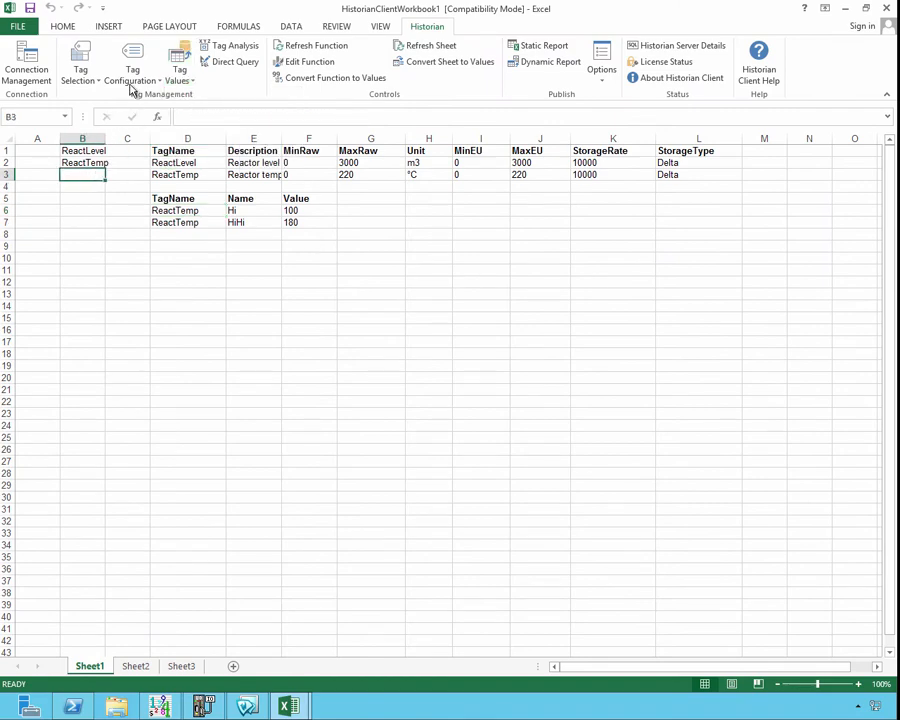
pyautogui.click(92, 72)
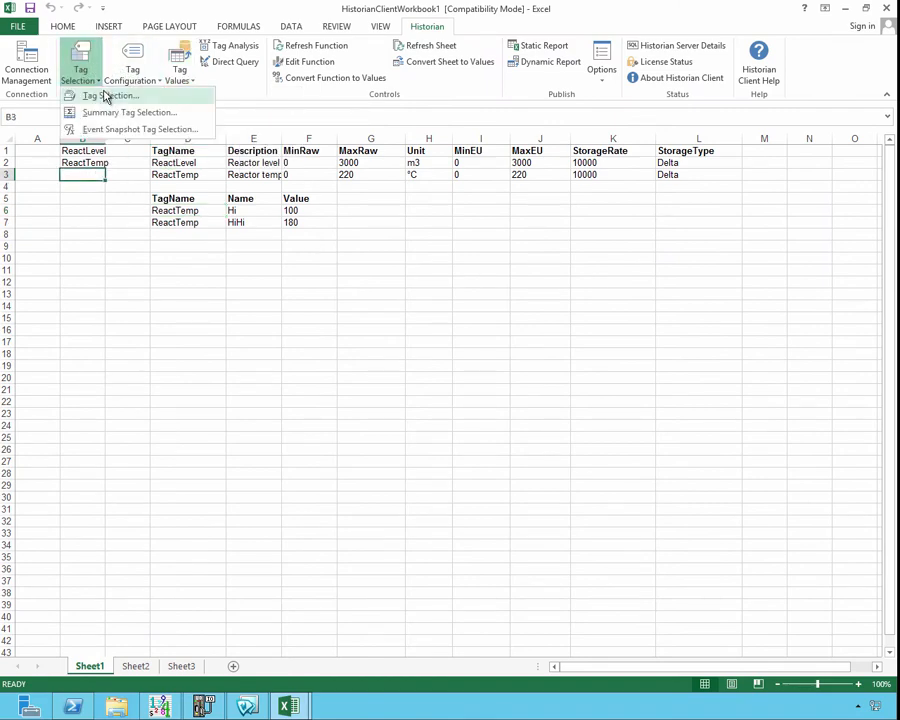
pyautogui.click(104, 94)
pyautogui.click(386, 290)
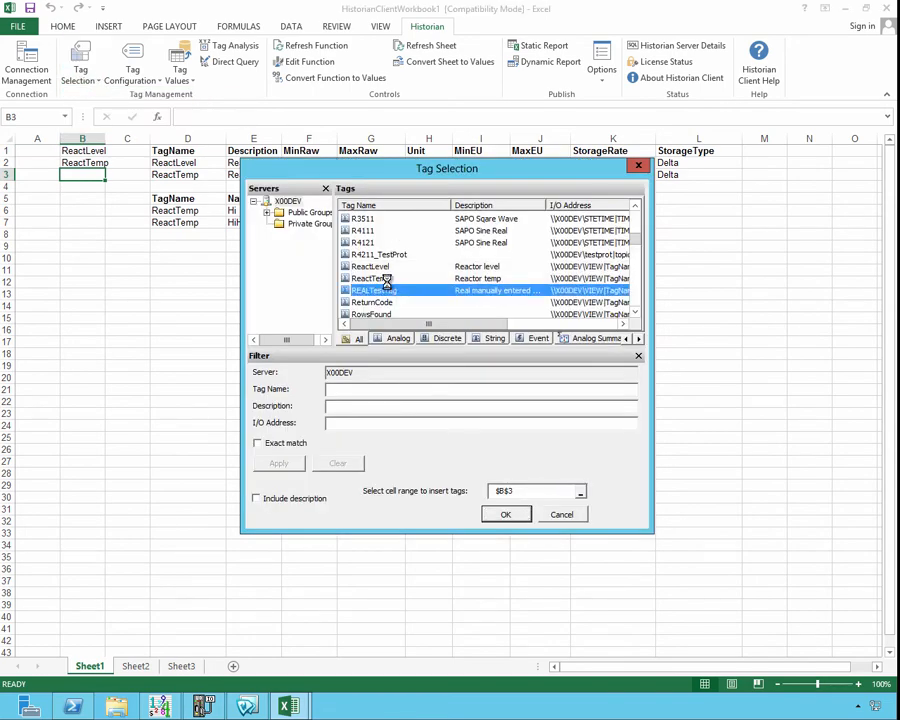
pyautogui.press('c')
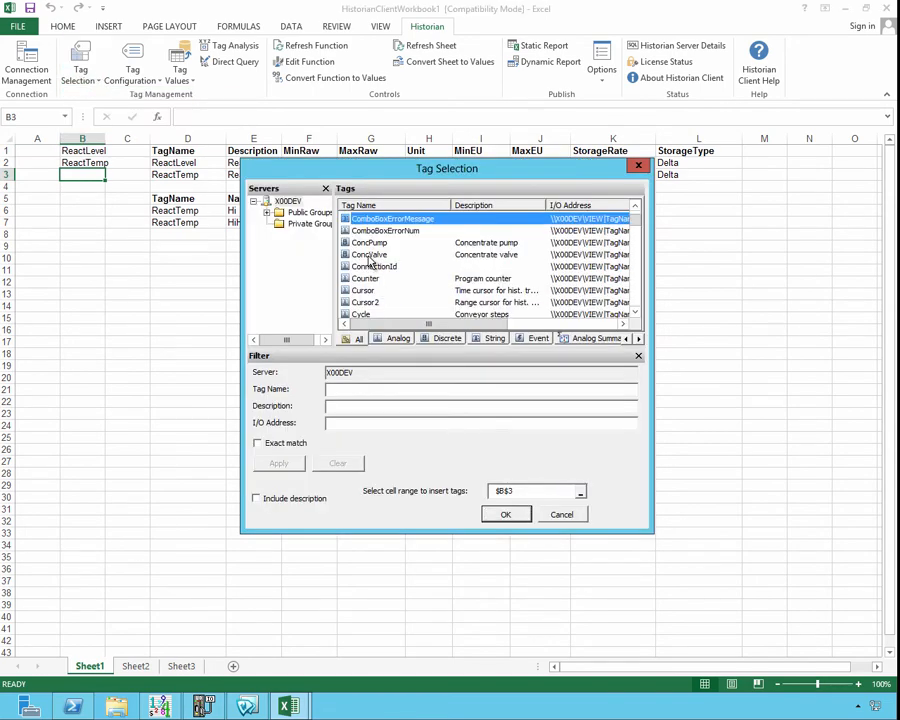
pyautogui.click(369, 255)
pyautogui.click(504, 514)
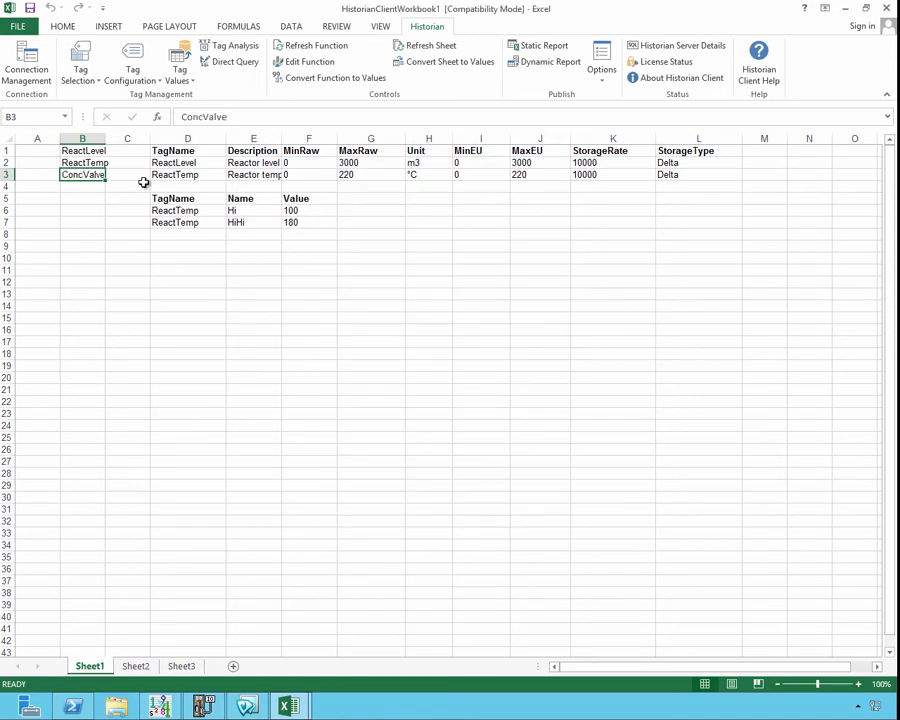
# - Restrict the tag list to string tags and insert the SysString tag into Sheet1 cell B4
pyautogui.click(84, 187)
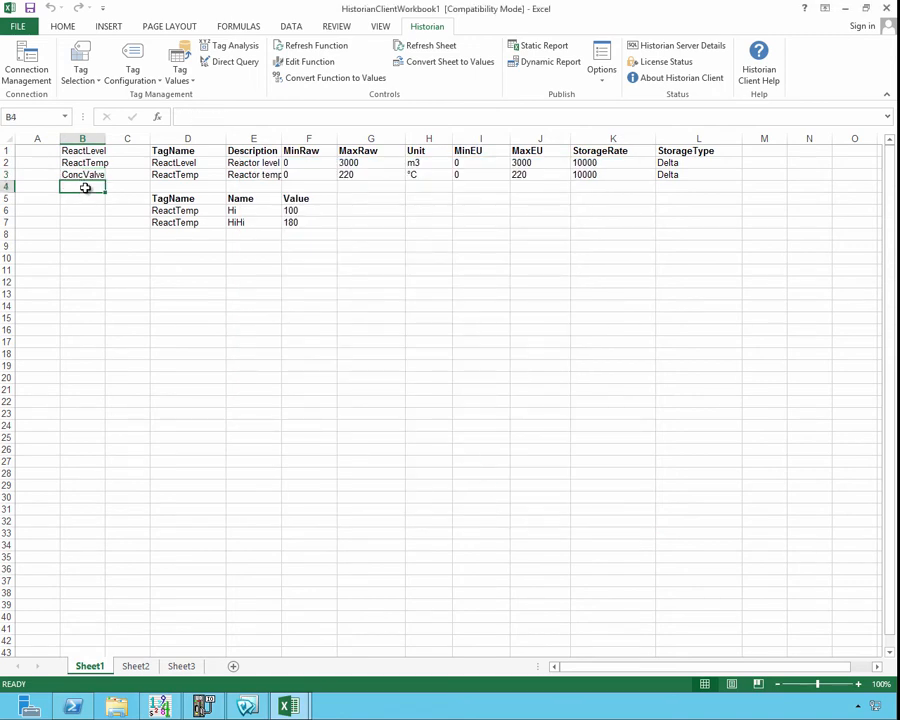
pyautogui.click(88, 77)
pyautogui.click(90, 94)
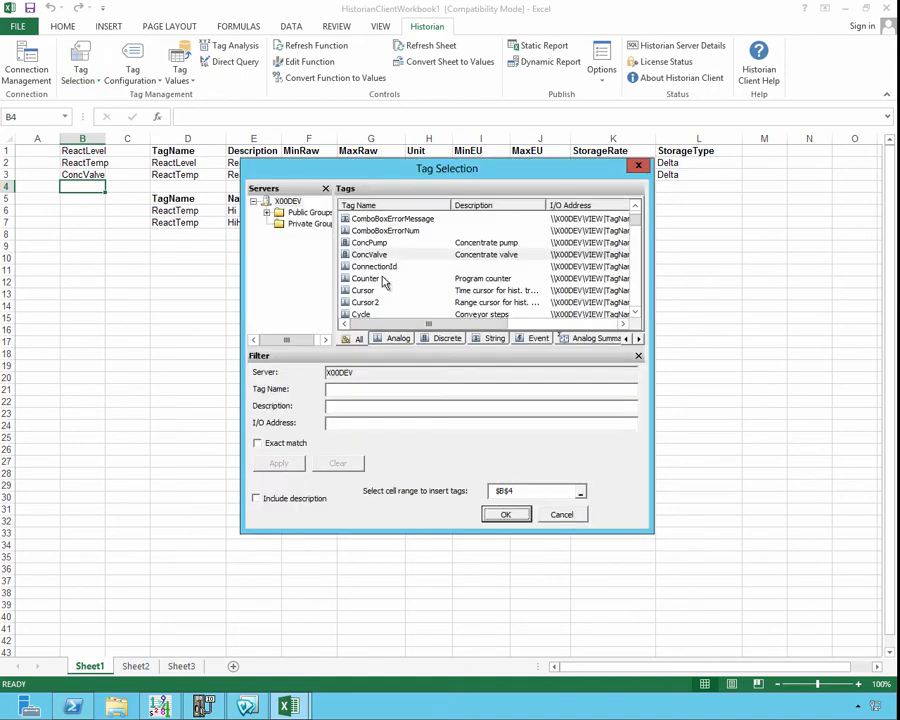
pyautogui.click(494, 338)
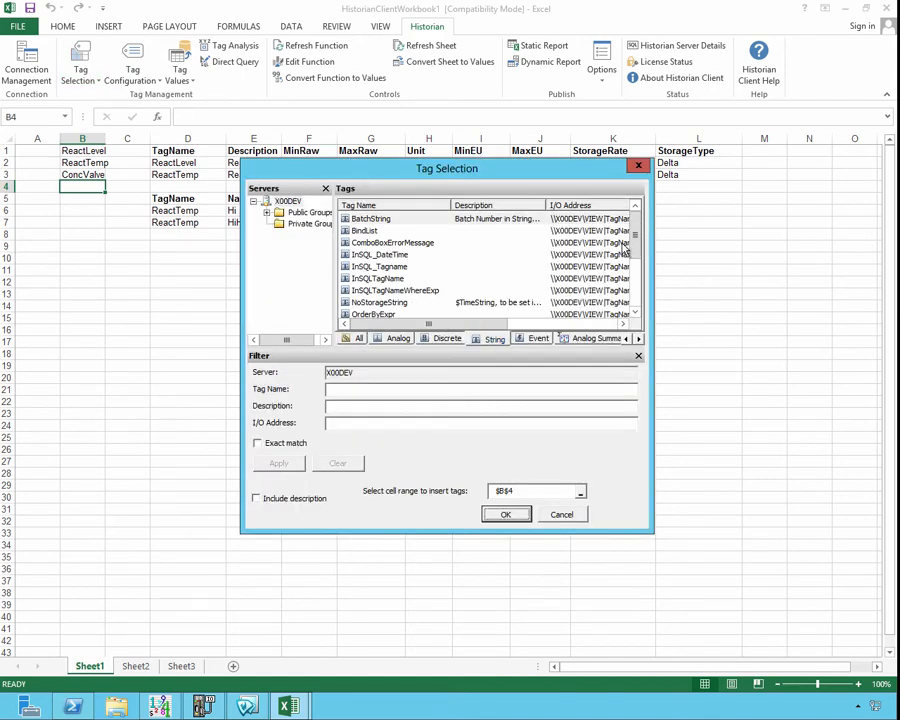
pyautogui.moveTo(636, 235); pyautogui.dragTo(640, 295)
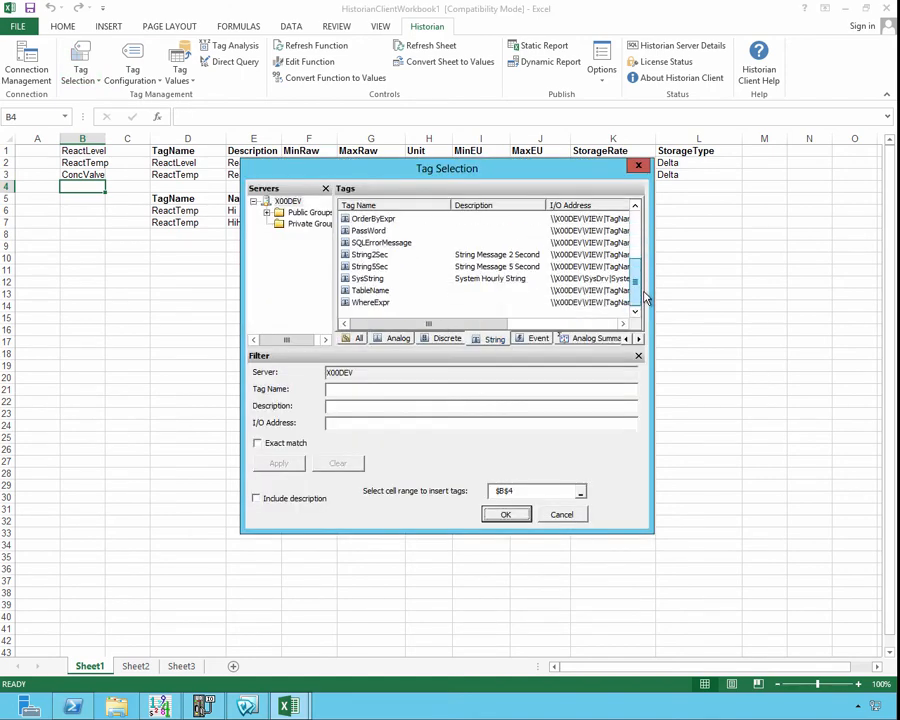
pyautogui.click(372, 279)
pyautogui.click(509, 517)
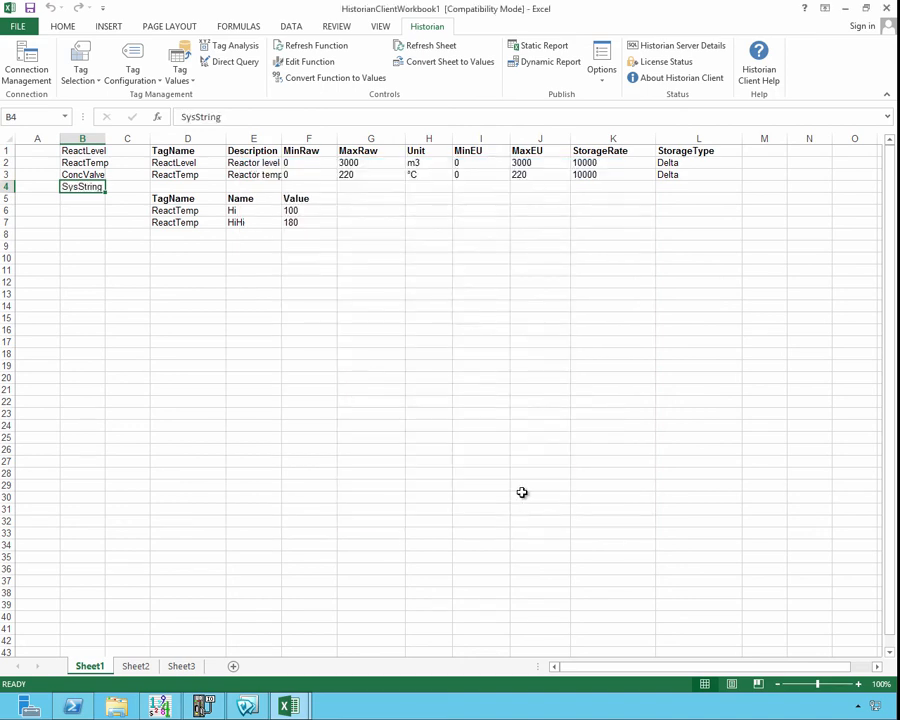
# - Start a Live Values query with cell D9 as the output location
pyautogui.click(160, 248)
pyautogui.click(182, 80)
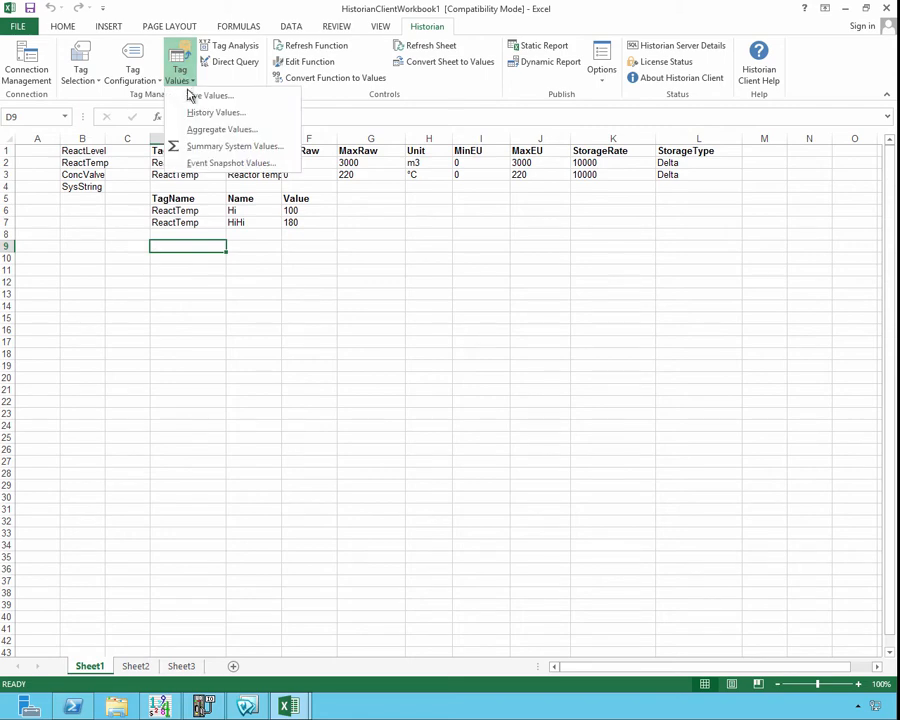
pyautogui.click(196, 94)
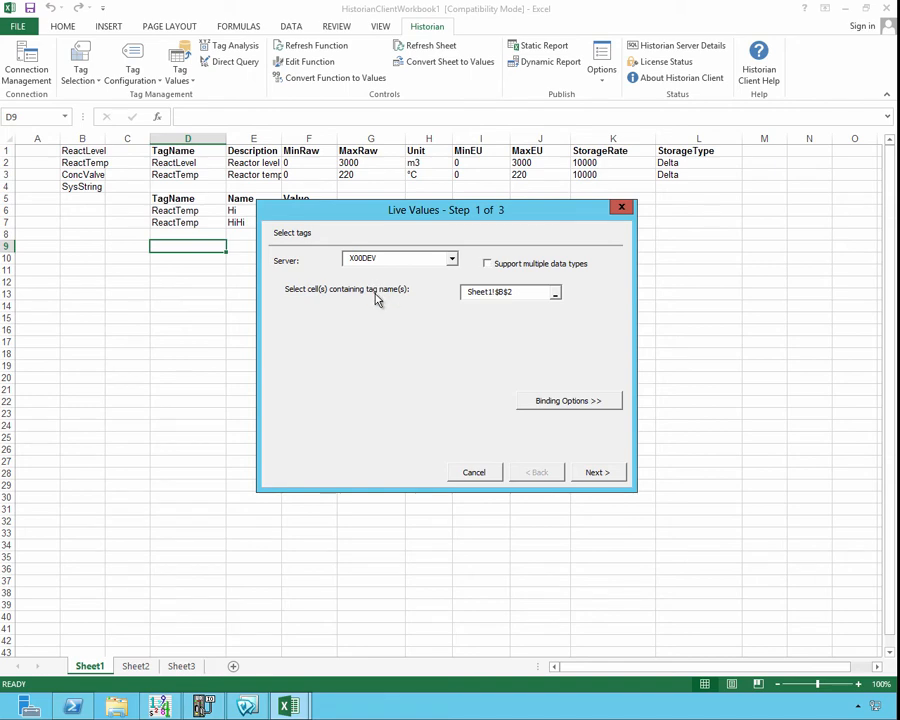
# - Try to use Sheet1 cells B1:B5 as the tag name range for the Live Values query
pyautogui.click(524, 292)
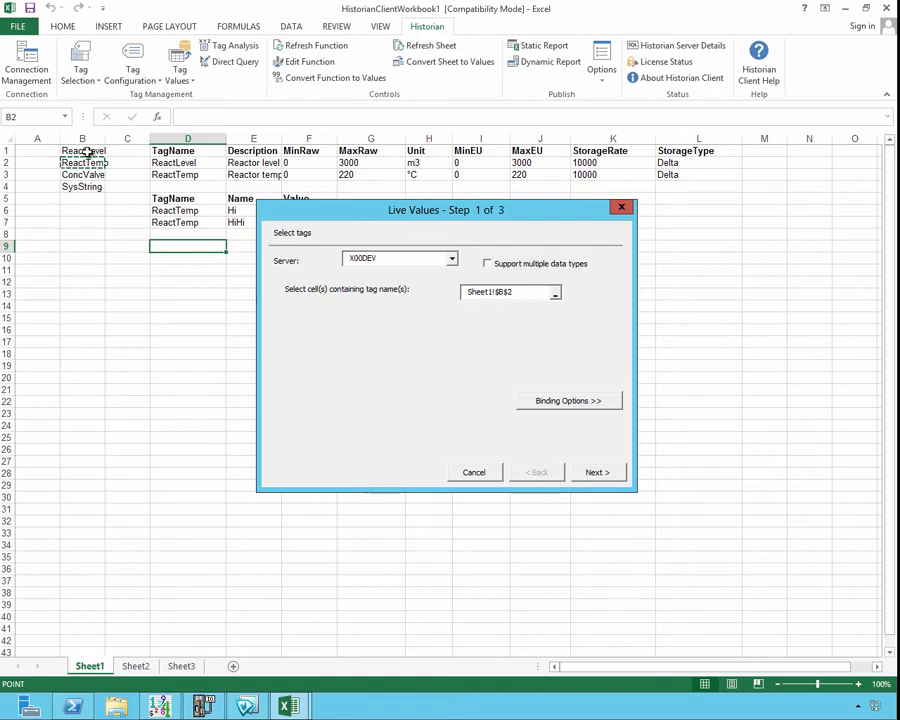
pyautogui.moveTo(88, 152); pyautogui.dragTo(110, 227)
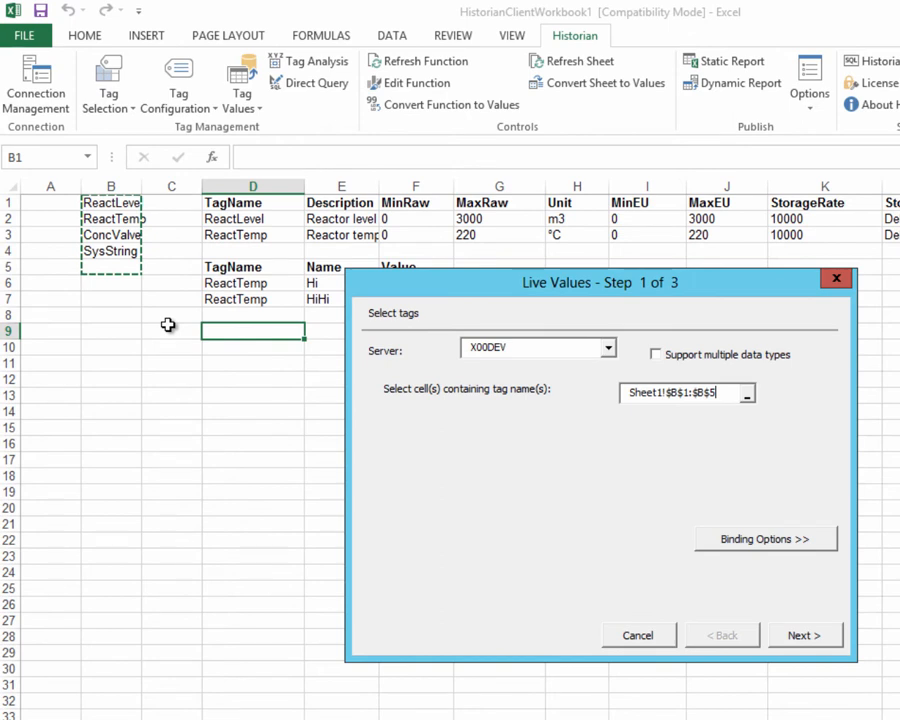
pyautogui.click(789, 638)
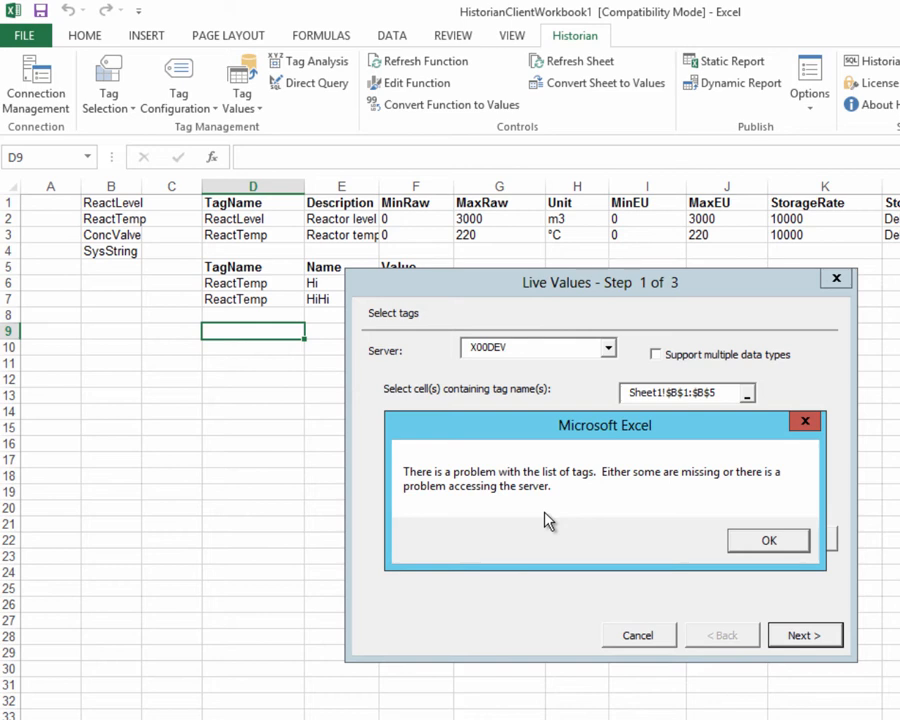
pyautogui.click(790, 544)
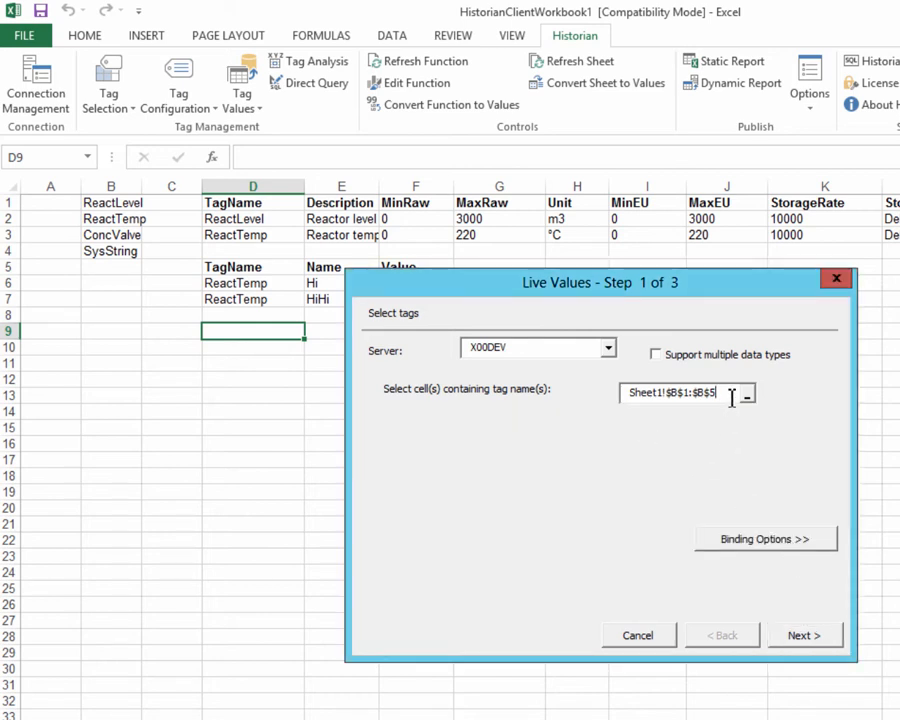
# - Set the Live Values query's tag name range to Sheet1 cells B1:B4 and accept it
pyautogui.click(111, 204)
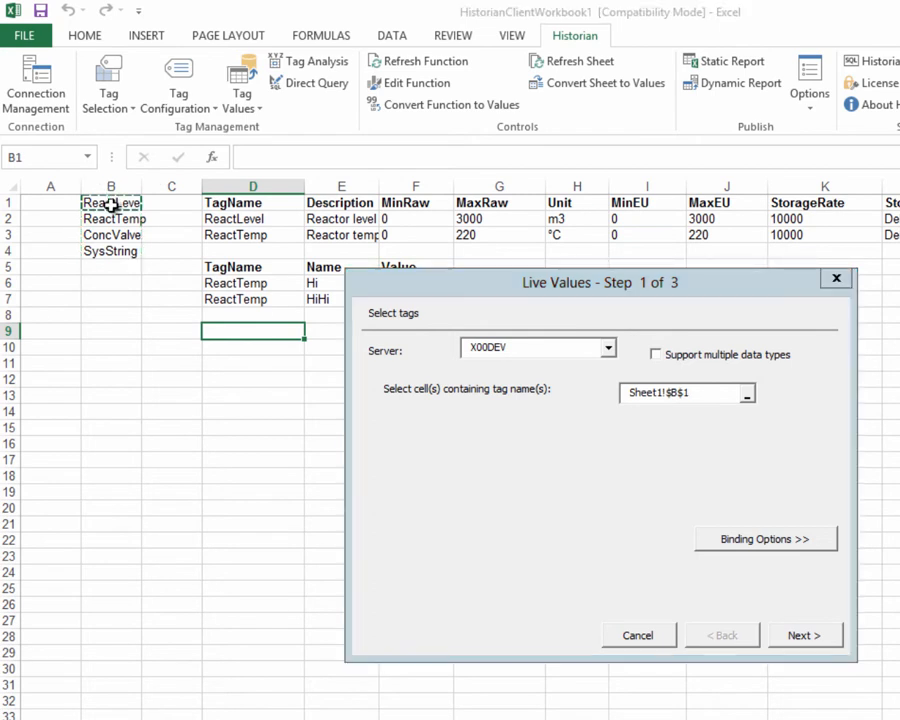
pyautogui.moveTo(111, 204); pyautogui.dragTo(124, 256)
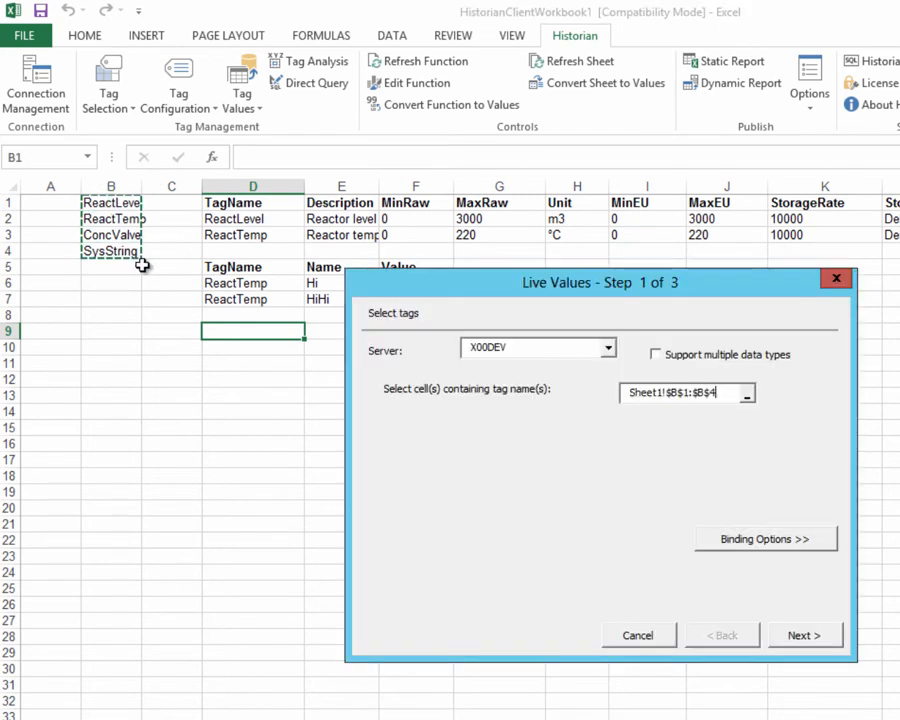
pyautogui.click(815, 636)
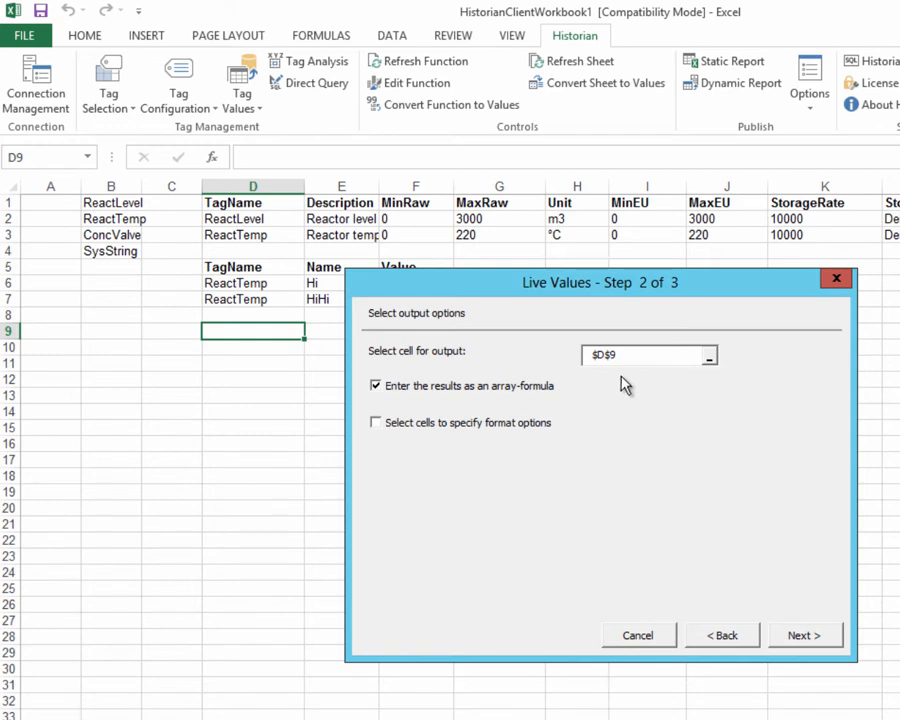
# - Output the live values as an array formula starting at D9, with milliseconds and OPC Quality also included
pyautogui.click(821, 642)
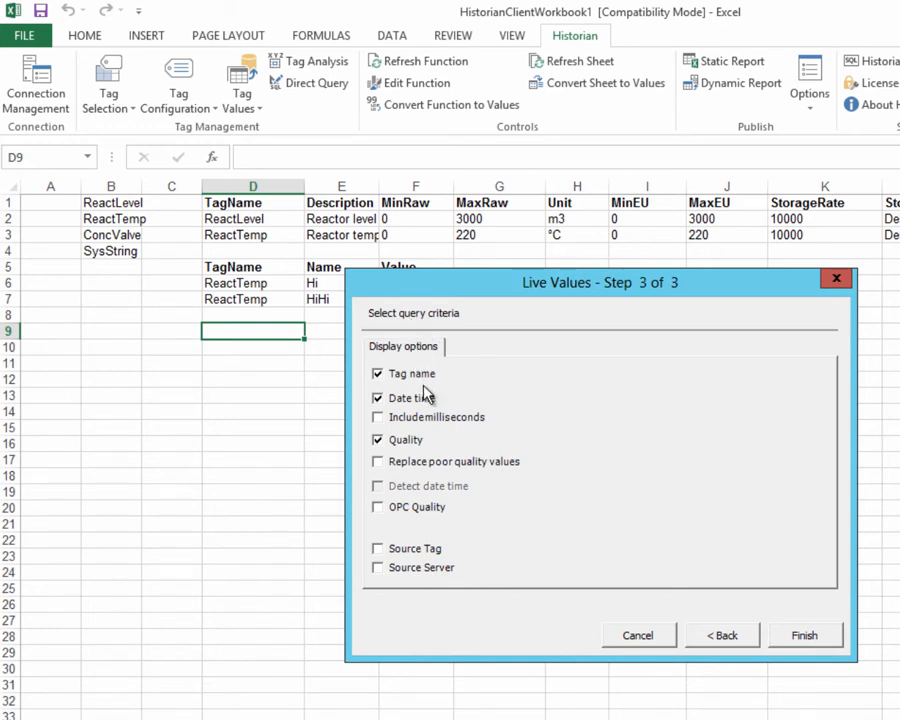
pyautogui.click(379, 419)
pyautogui.click(377, 508)
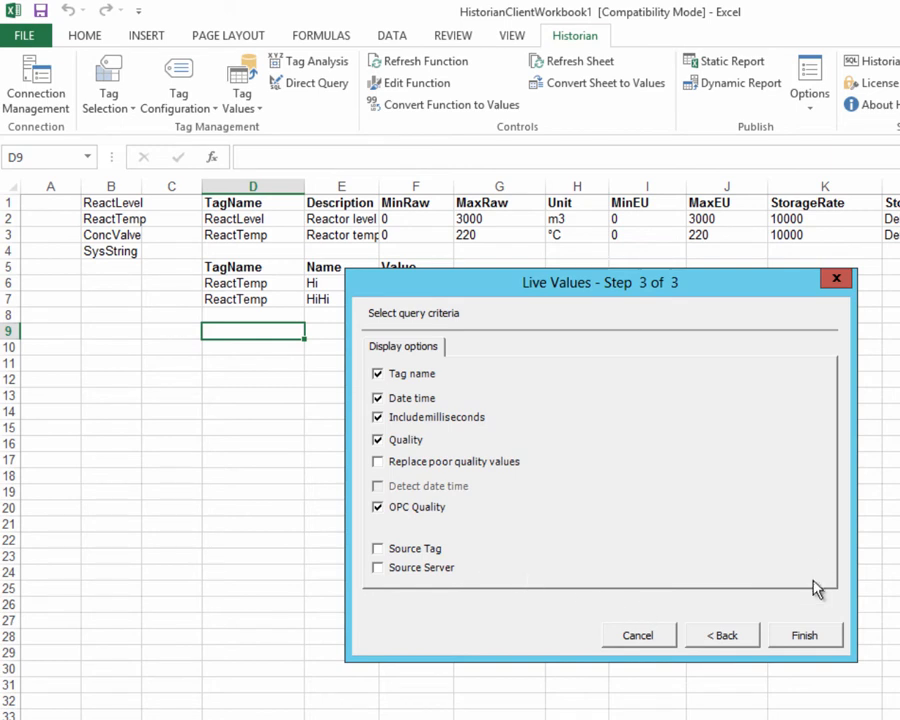
pyautogui.click(805, 637)
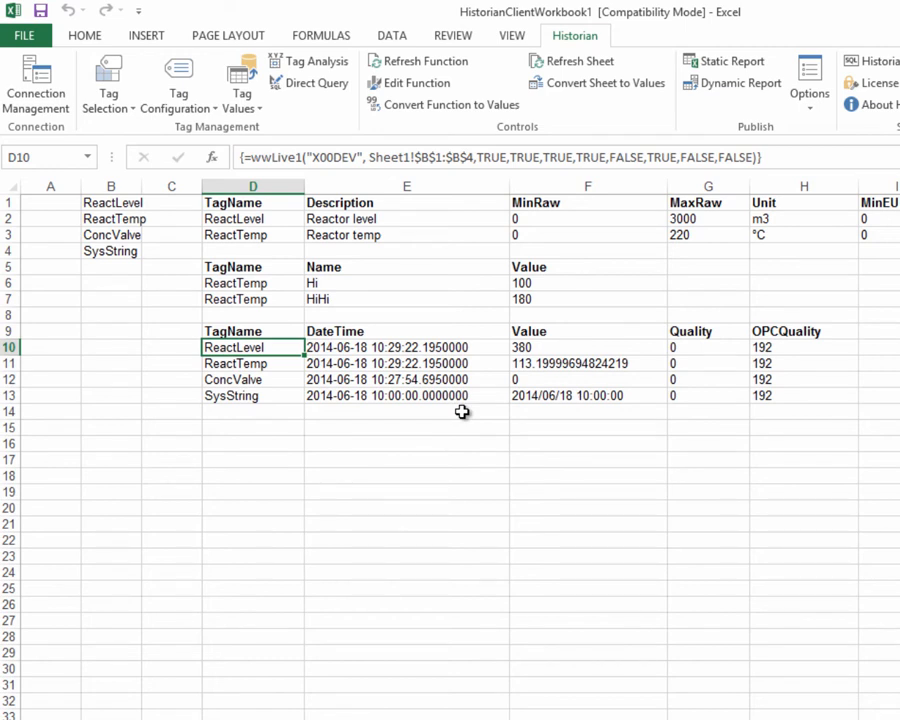
# - Run a Live Values query for the tags in Sheet1 B1:B4 and output it at D15 without an array formula
pyautogui.click(246, 432)
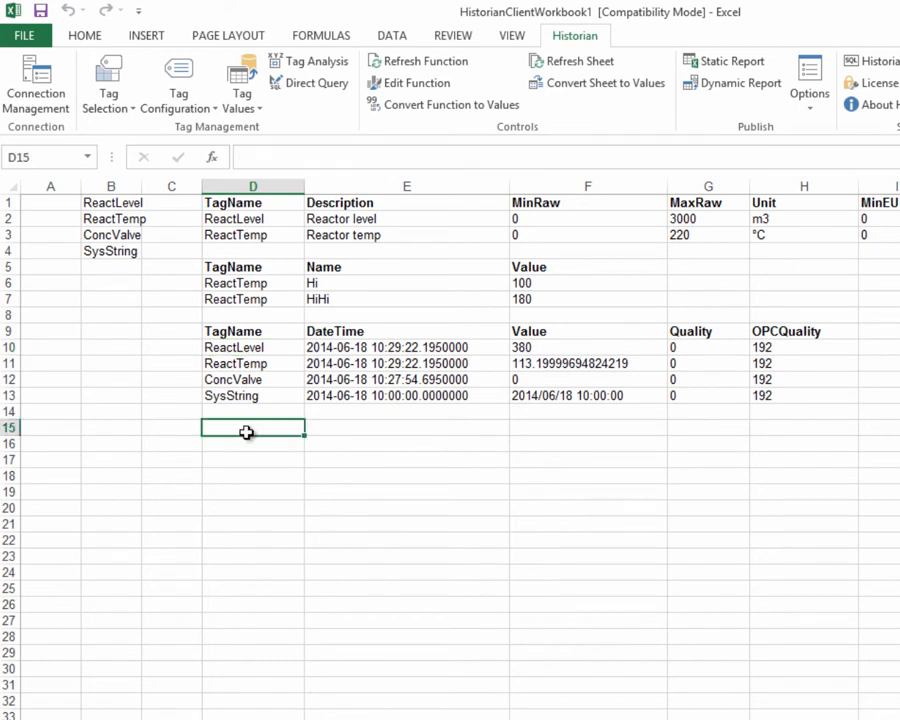
pyautogui.click(254, 112)
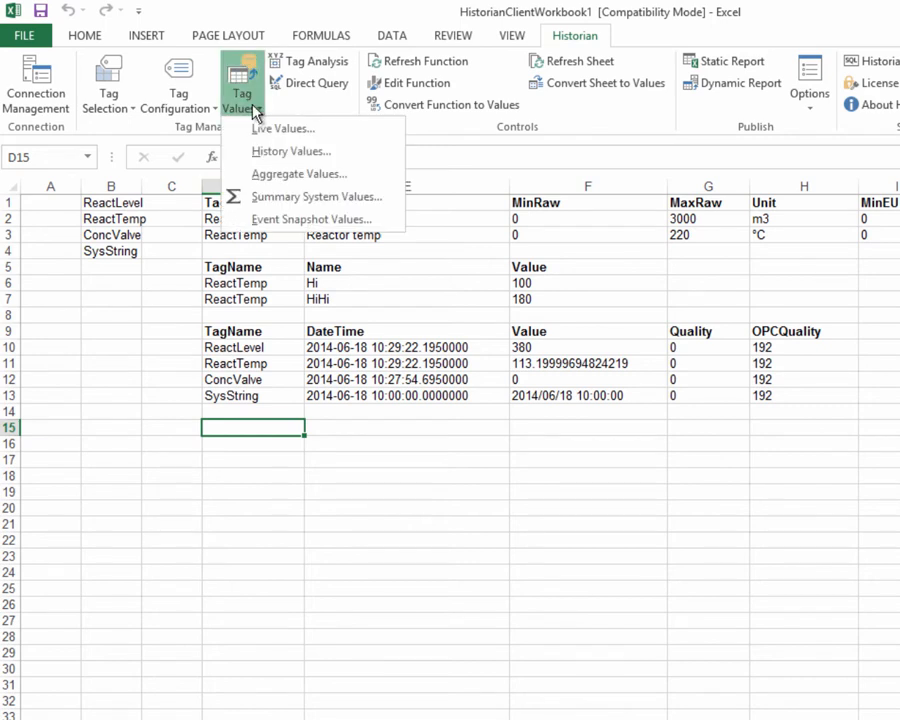
pyautogui.click(262, 128)
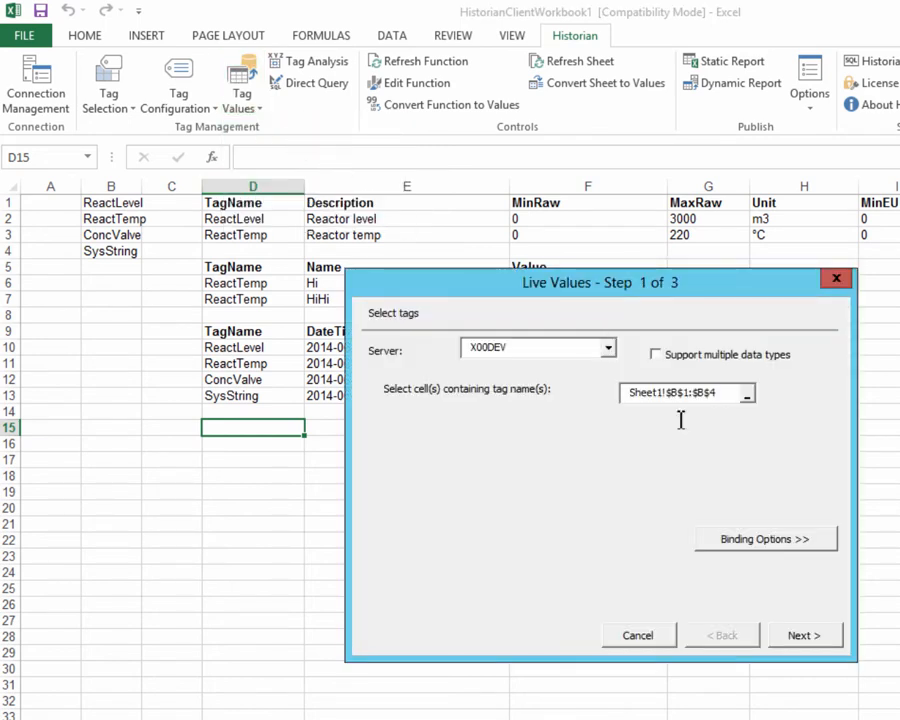
pyautogui.click(801, 637)
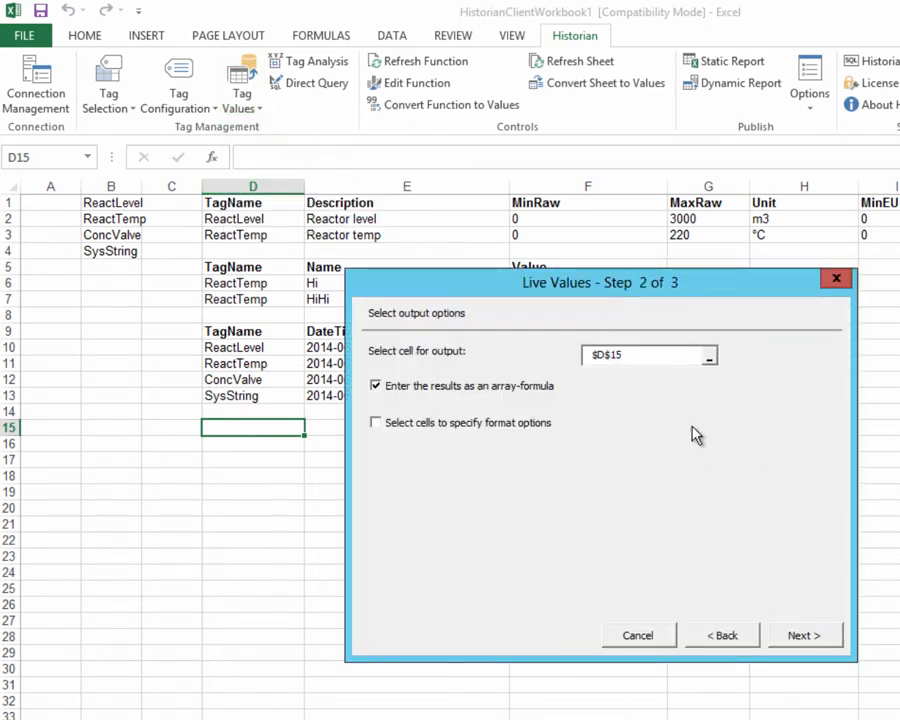
pyautogui.click(375, 386)
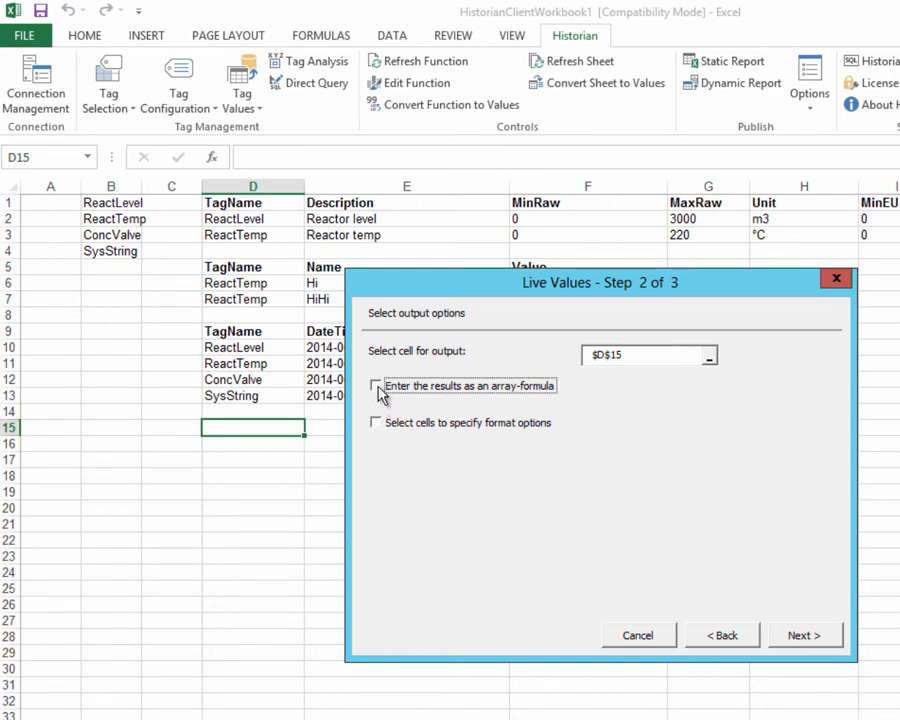
pyautogui.click(801, 636)
pyautogui.click(797, 636)
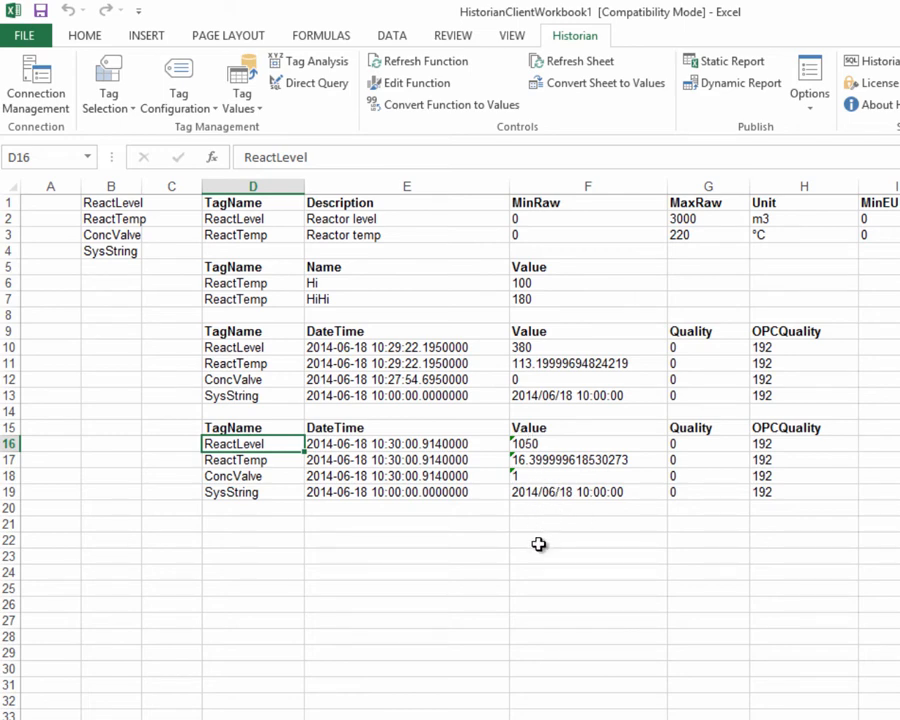
# - Compare the content of cell E10 in the array-formula results with cell E17 in the plain-value results
pyautogui.click(339, 352)
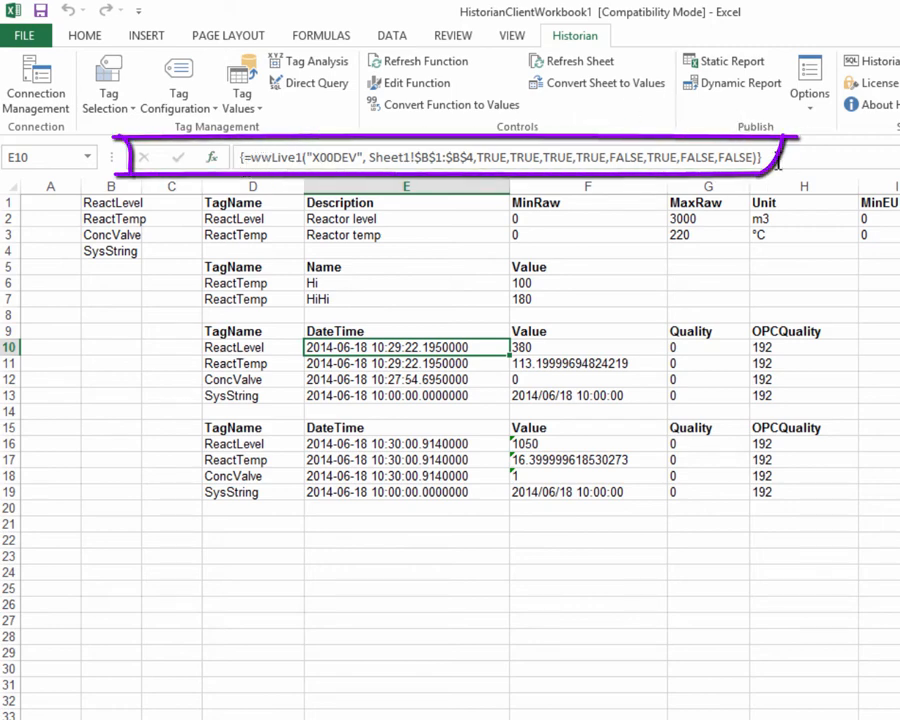
pyautogui.click(574, 165)
pyautogui.click(263, 154)
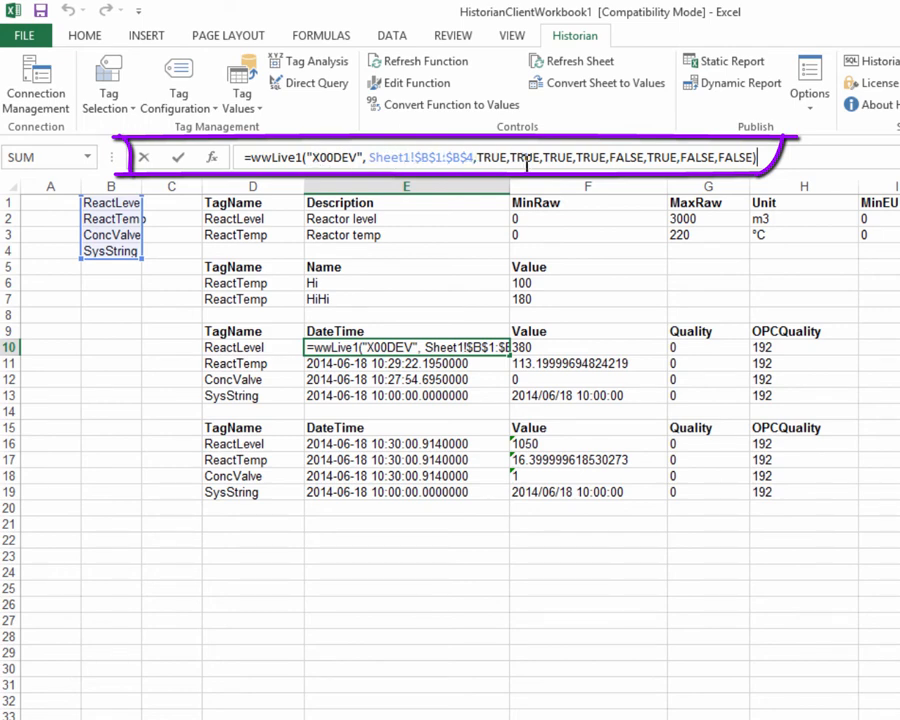
pyautogui.hotkey('ctrl', 'shift', 'Return')
pyautogui.click(412, 462)
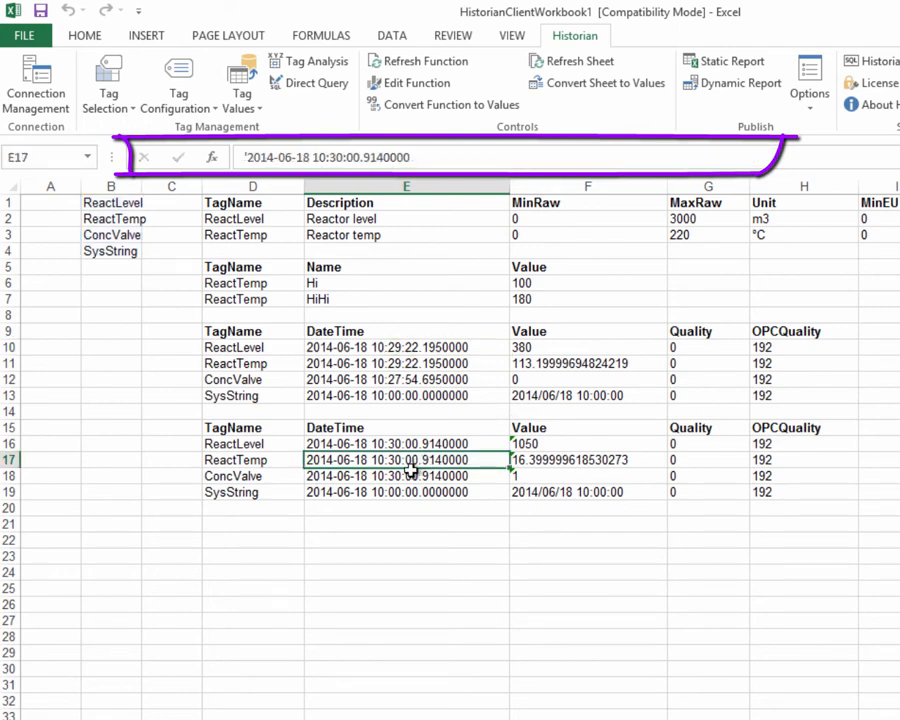
pyautogui.moveTo(427, 158); pyautogui.dragTo(241, 157)
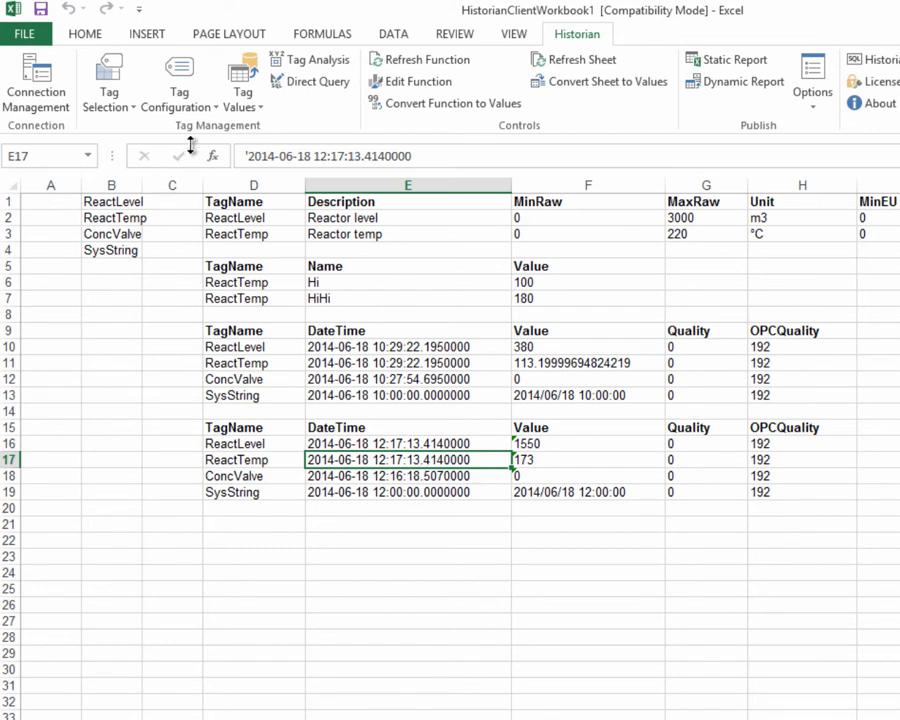
# - Start a History Values query for the tags in Sheet1 B1:B4, output as an array formula at Sheet1 D21
pyautogui.click(244, 95)
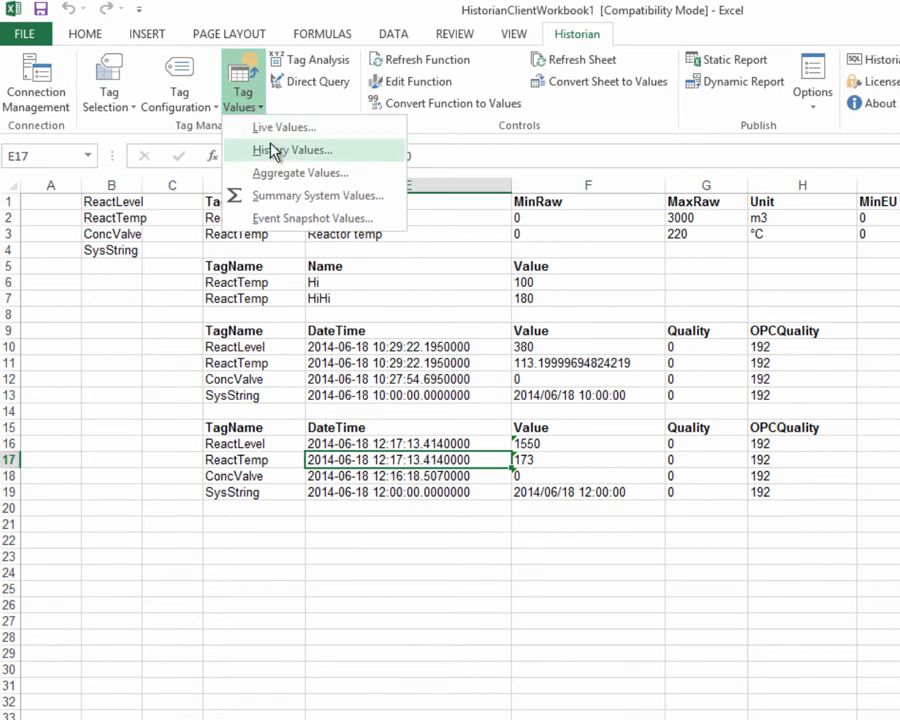
pyautogui.click(272, 149)
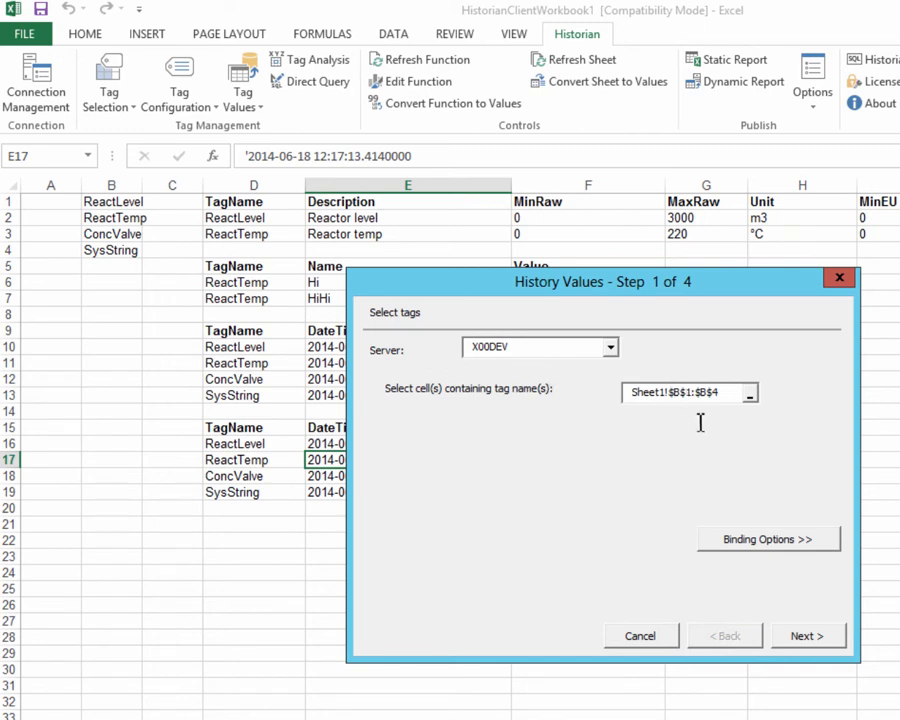
pyautogui.click(801, 638)
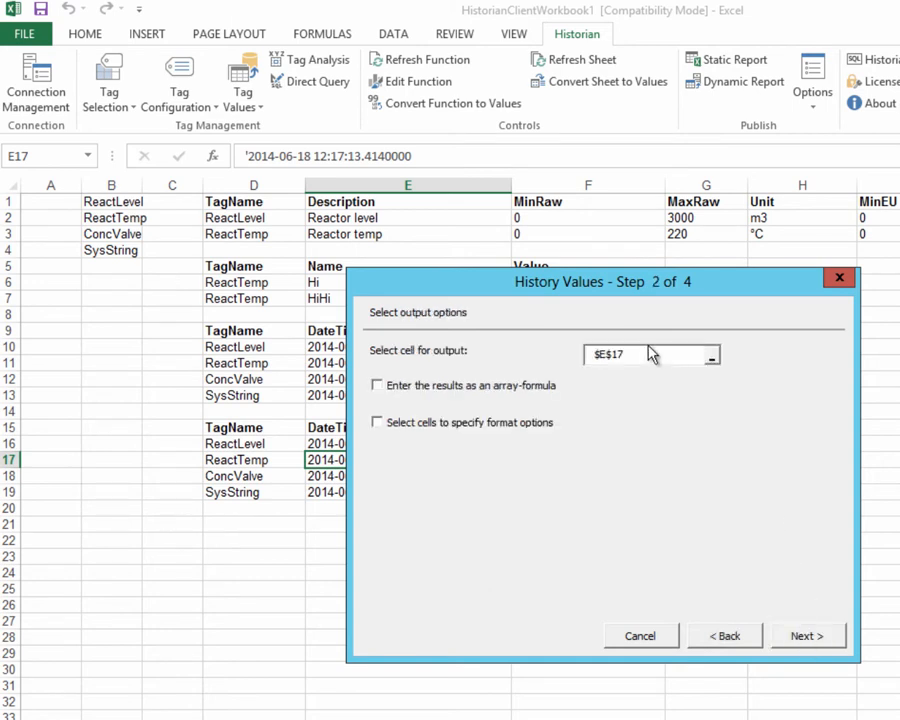
pyautogui.moveTo(650, 354); pyautogui.dragTo(582, 356)
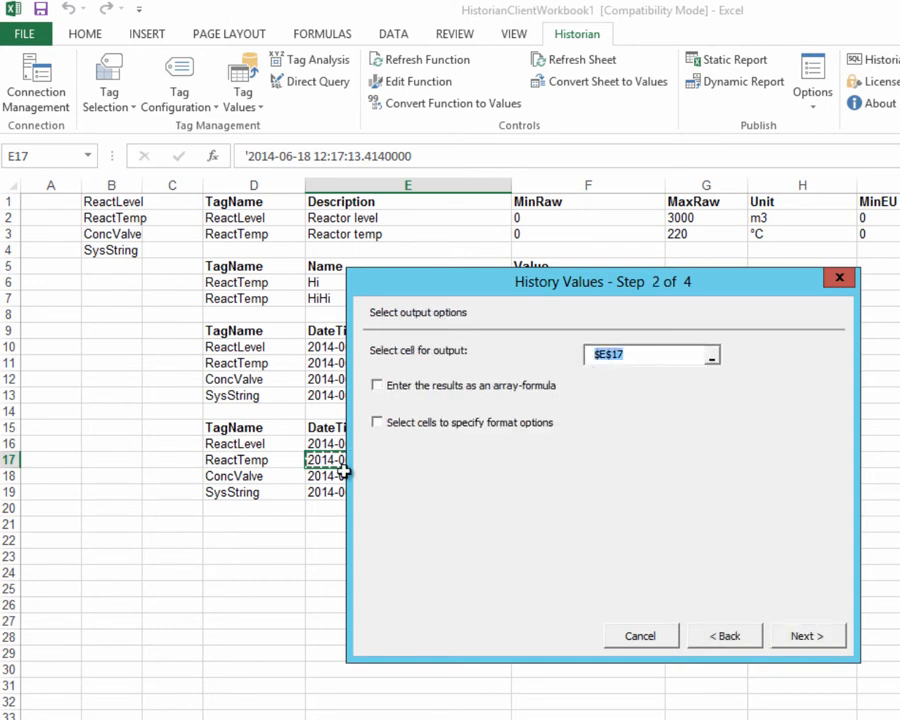
pyautogui.click(226, 524)
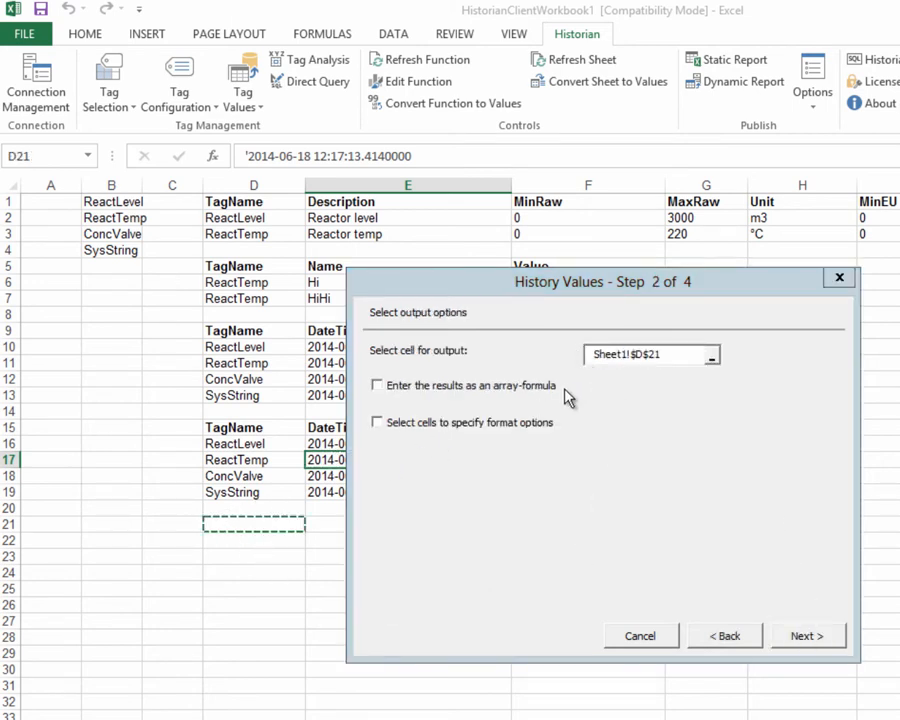
pyautogui.click(377, 387)
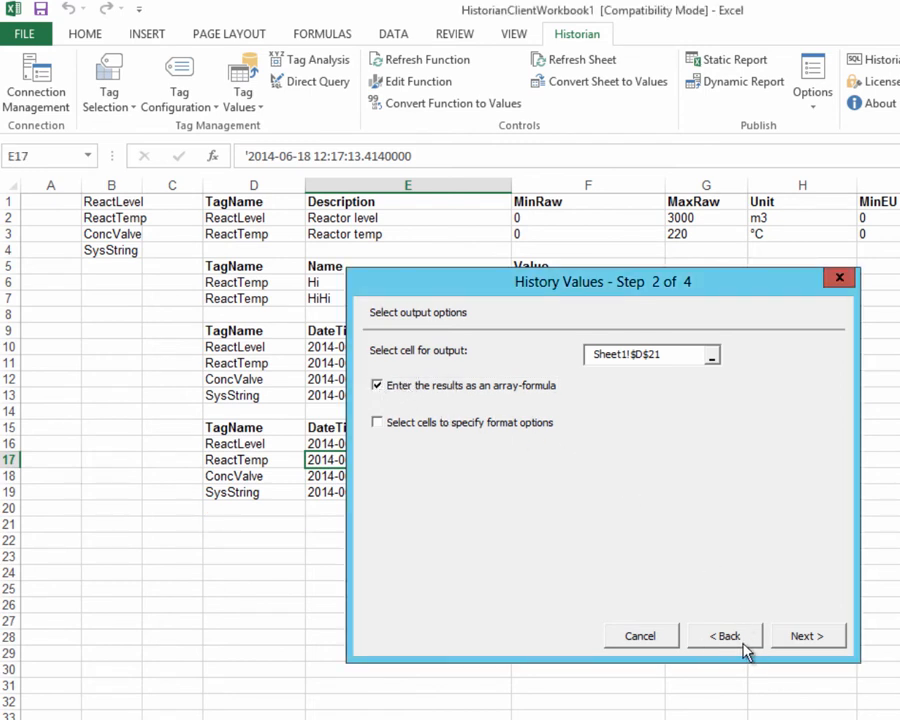
pyautogui.click(814, 643)
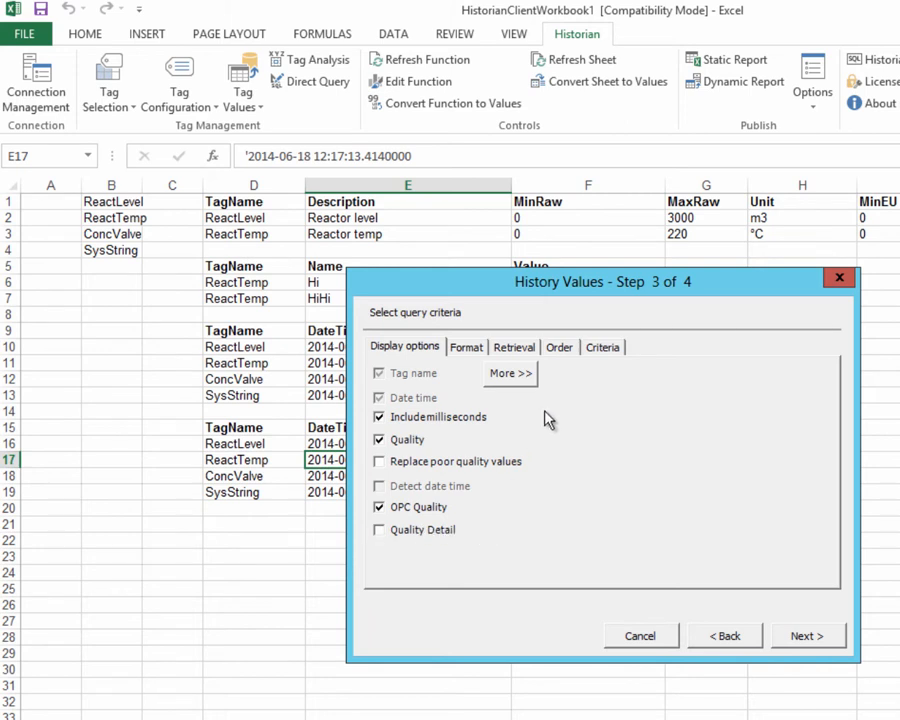
# - Examine the history query's additional display columns and compare the value-based and tag-based retrieval formats
pyautogui.click(520, 375)
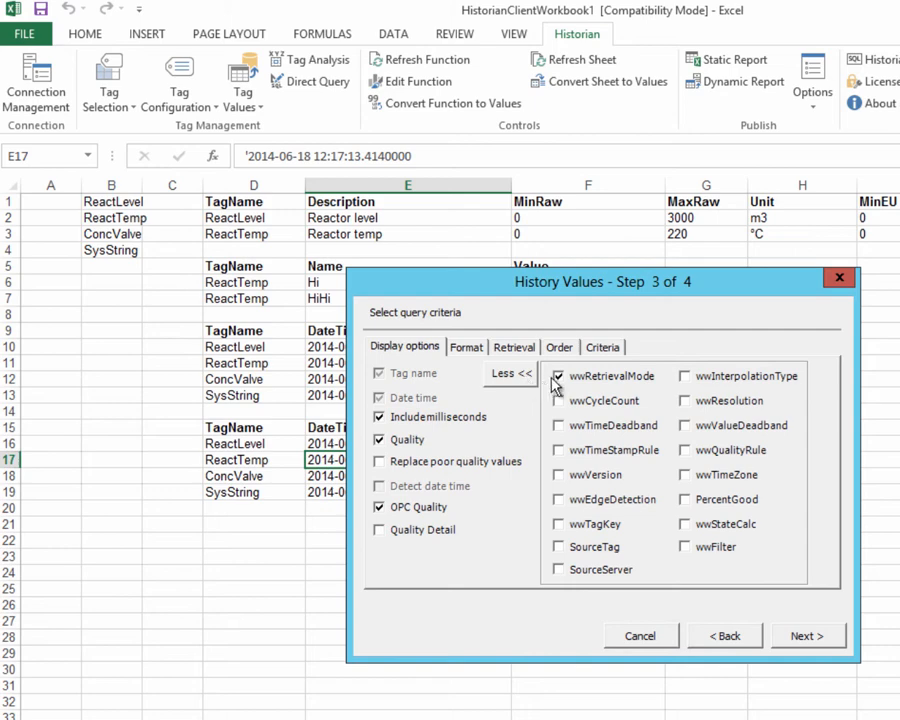
pyautogui.click(464, 348)
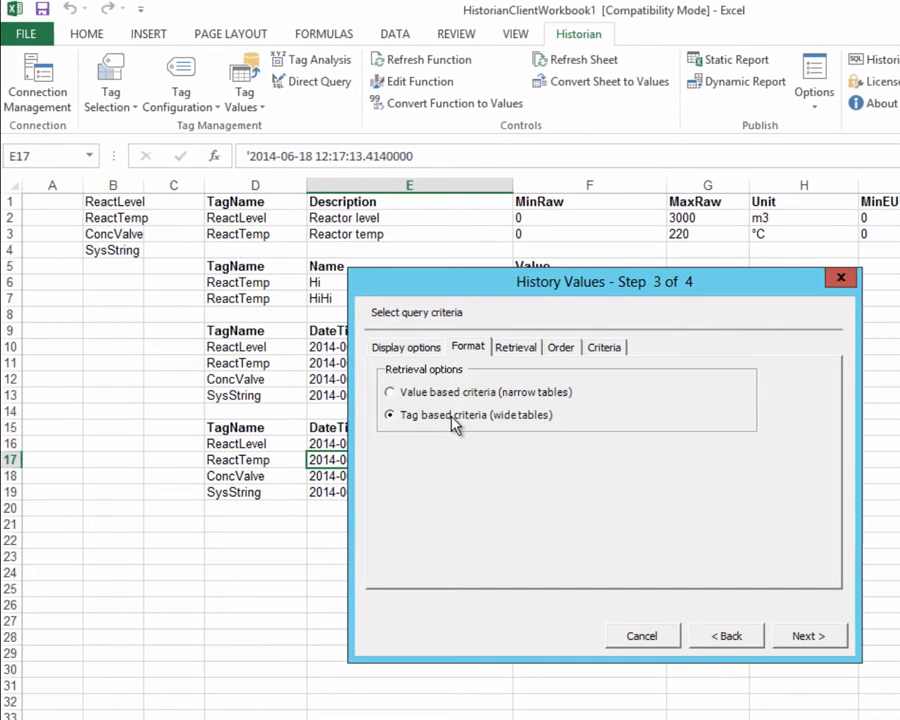
pyautogui.click(403, 399)
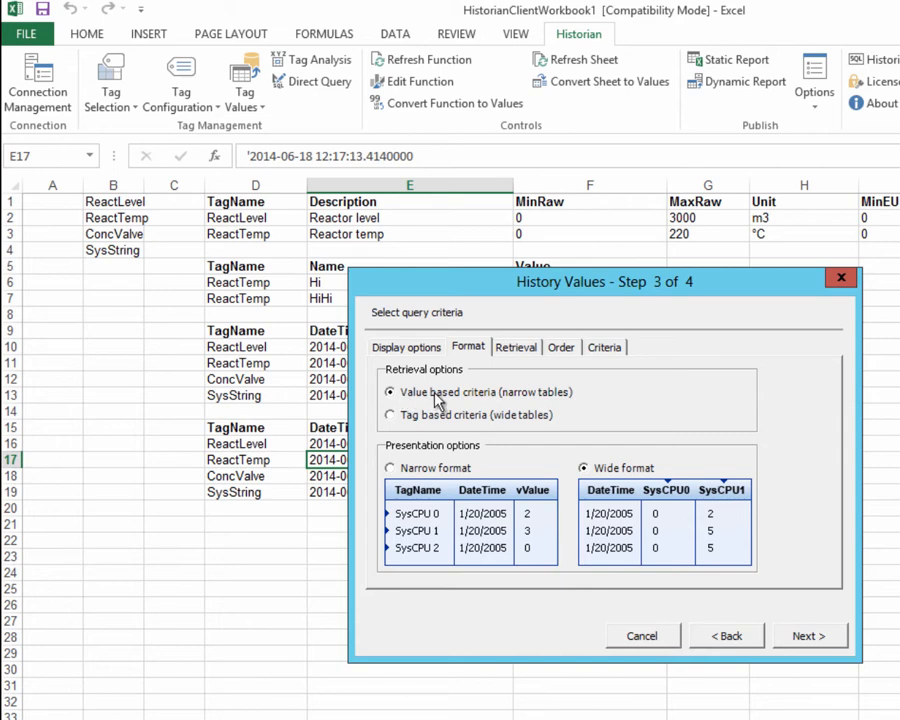
pyautogui.click(423, 420)
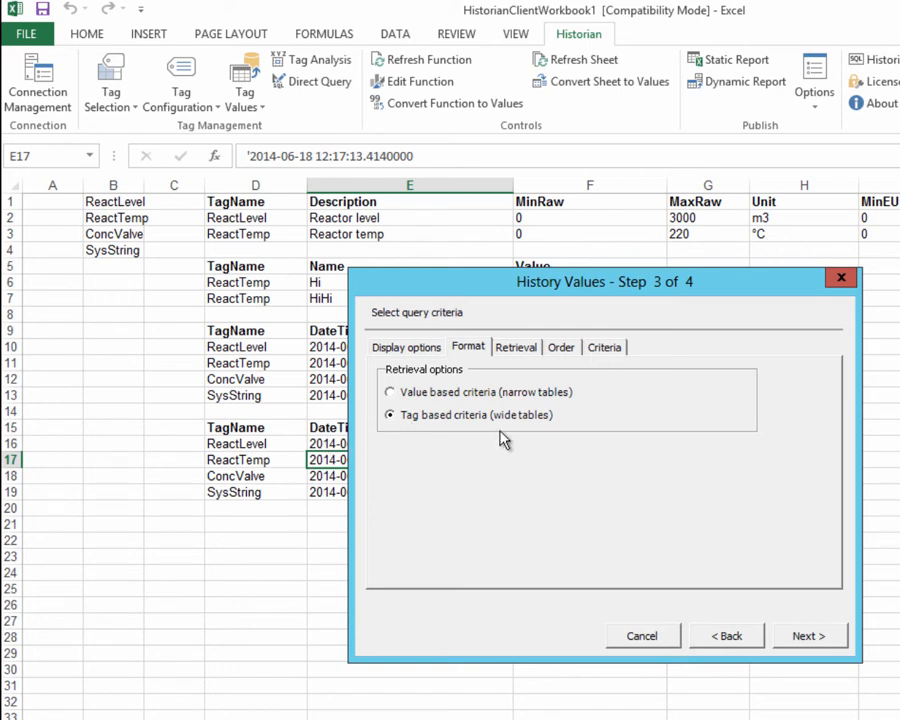
# - Enable all four tag-based criteria of the history query: both SysTimeSec conditions, SysPulse and SysString
pyautogui.click(606, 348)
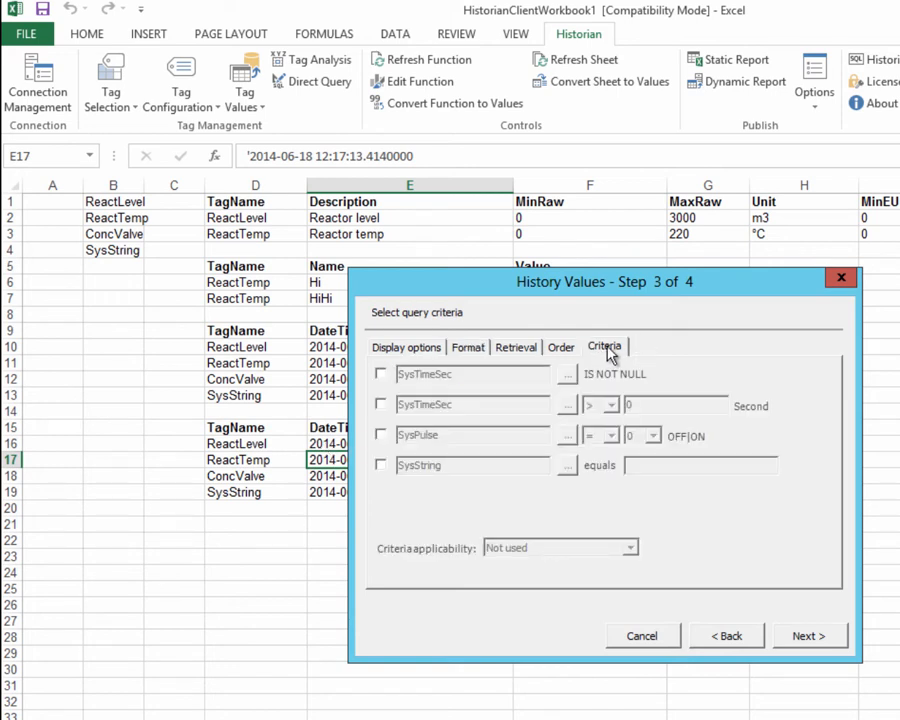
pyautogui.click(381, 466)
pyautogui.click(381, 435)
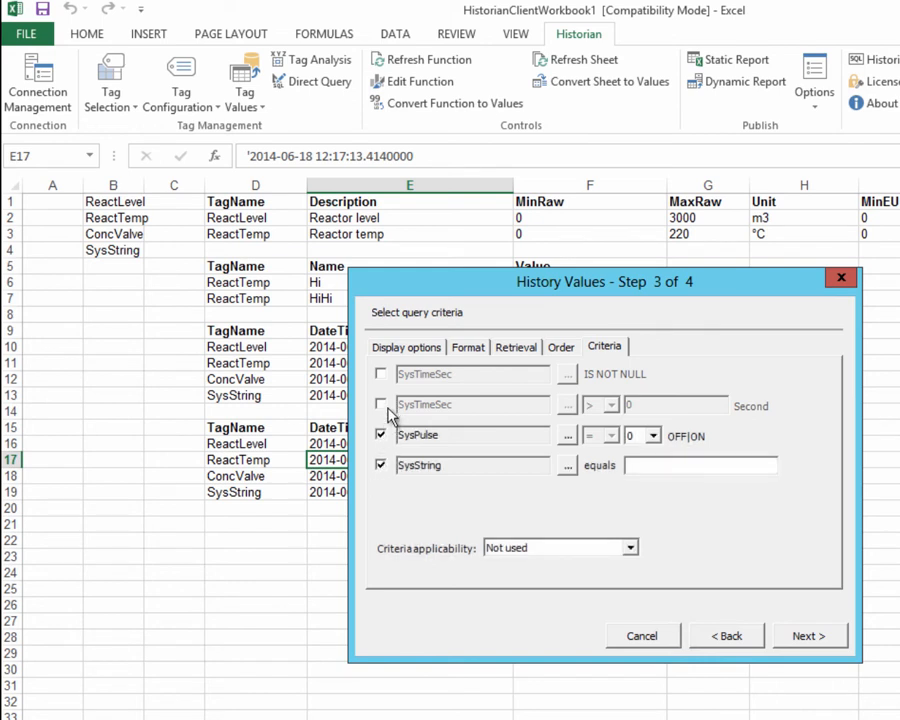
pyautogui.click(381, 405)
pyautogui.click(381, 374)
pyautogui.click(468, 374)
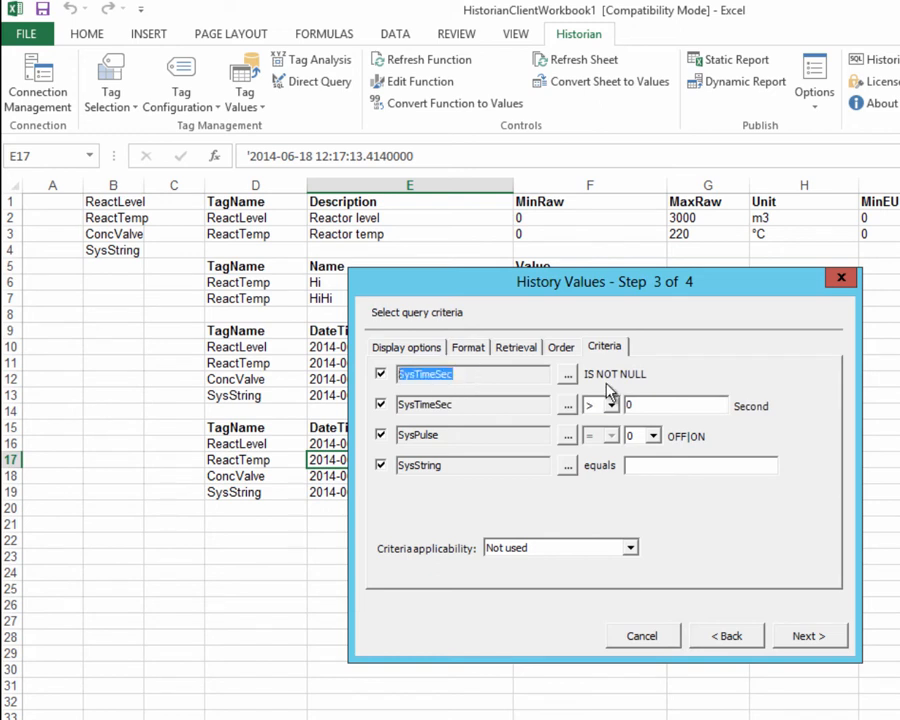
pyautogui.click(598, 404)
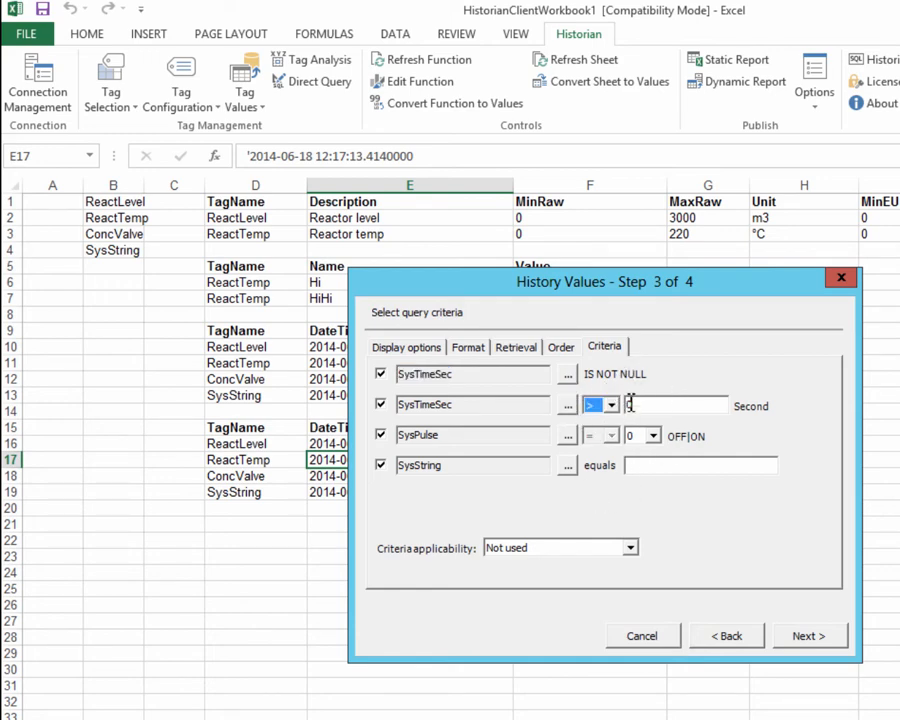
# - Use ReactLevel as the tag of the second criterion and look over its comparison operators and value
pyautogui.click(567, 405)
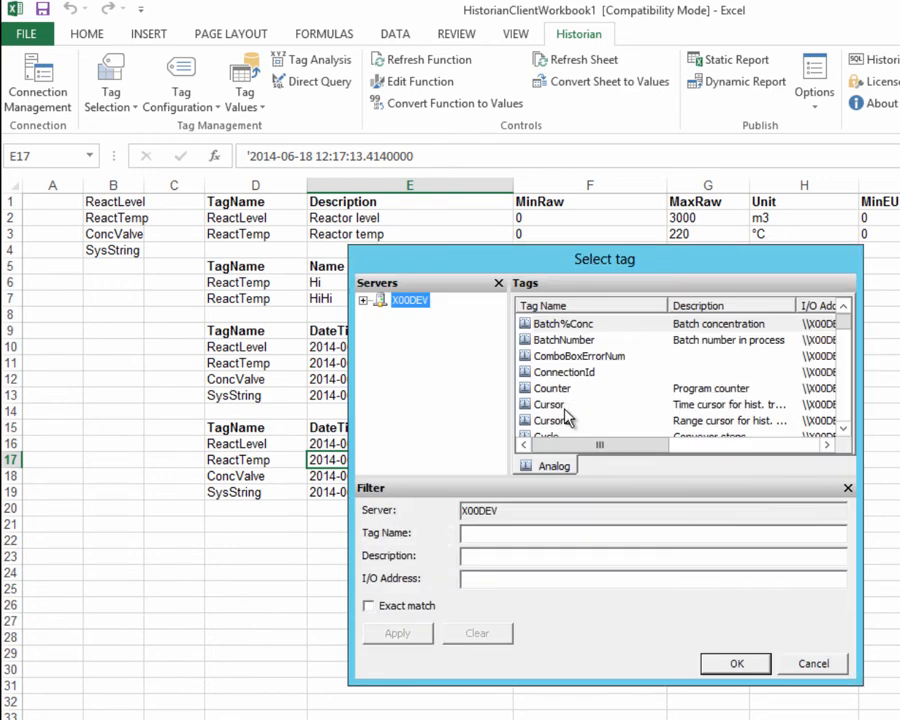
pyautogui.click(554, 322)
pyautogui.press('r')
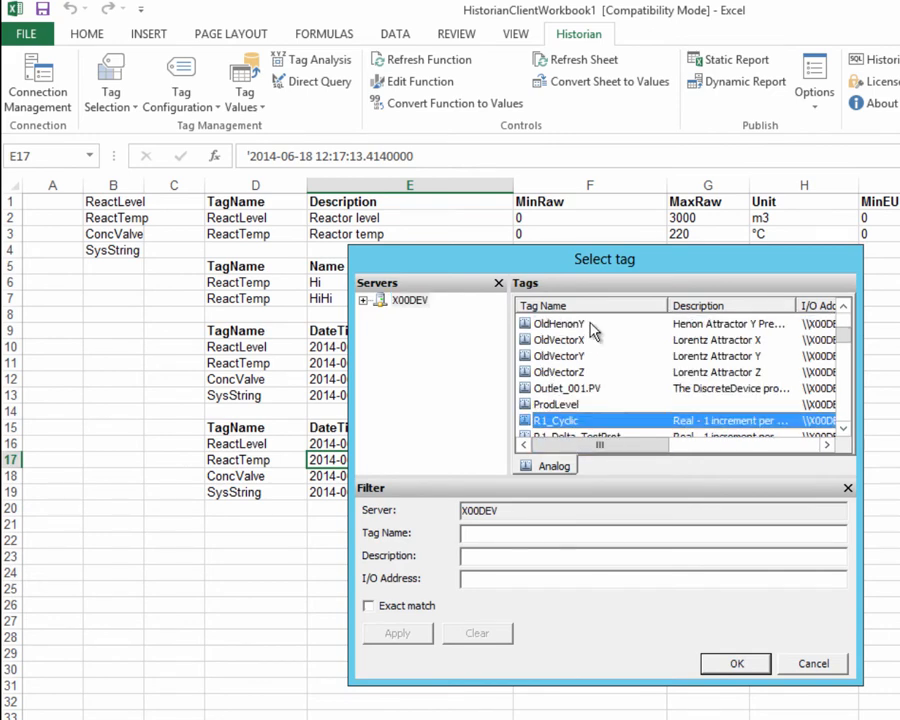
pyautogui.click(843, 417)
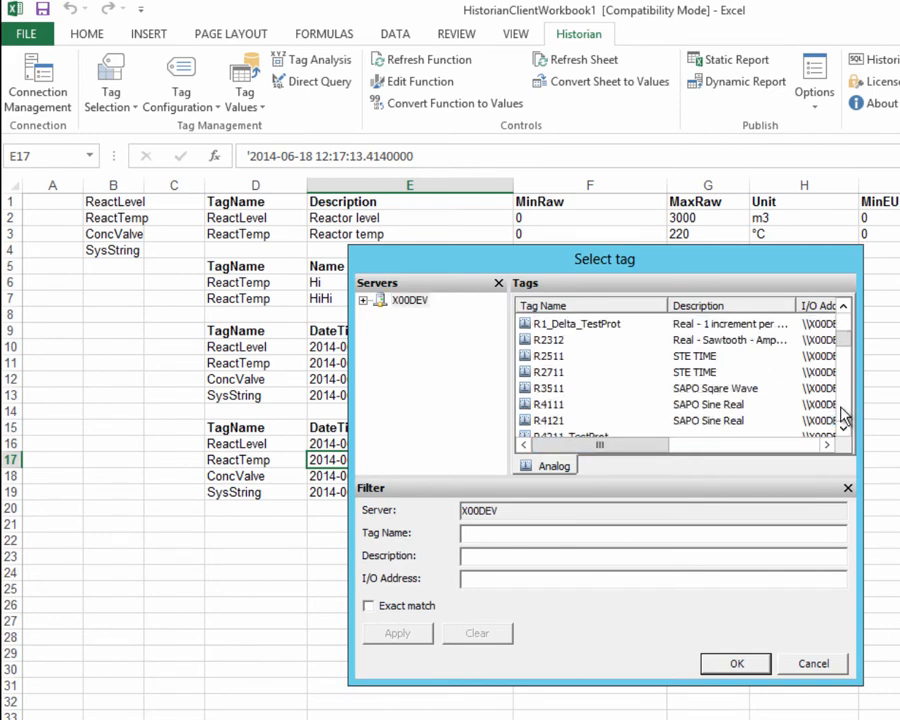
pyautogui.click(843, 417)
pyautogui.click(572, 342)
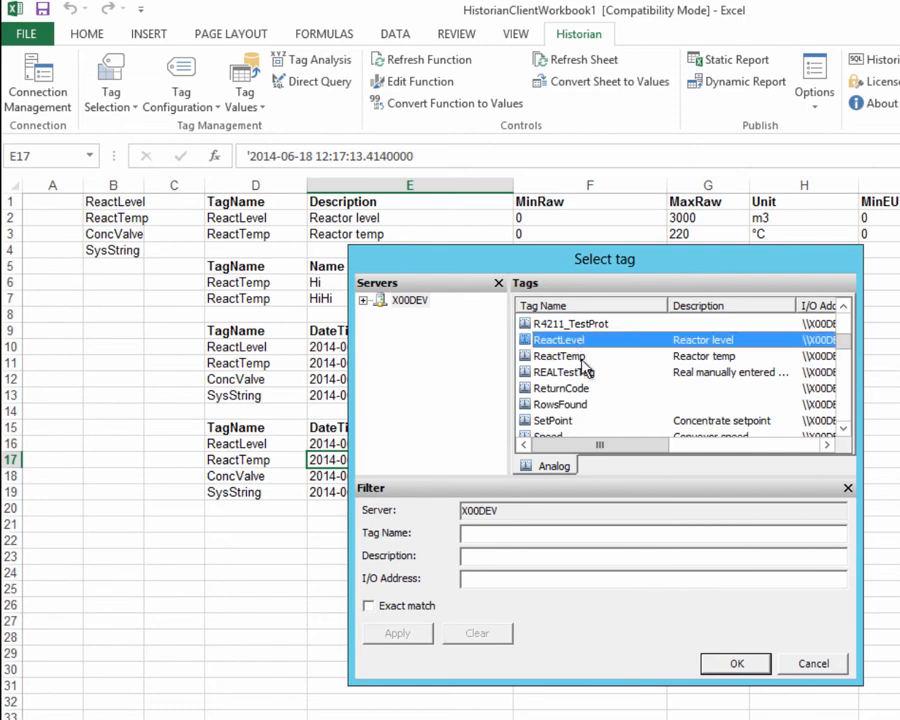
pyautogui.click(734, 665)
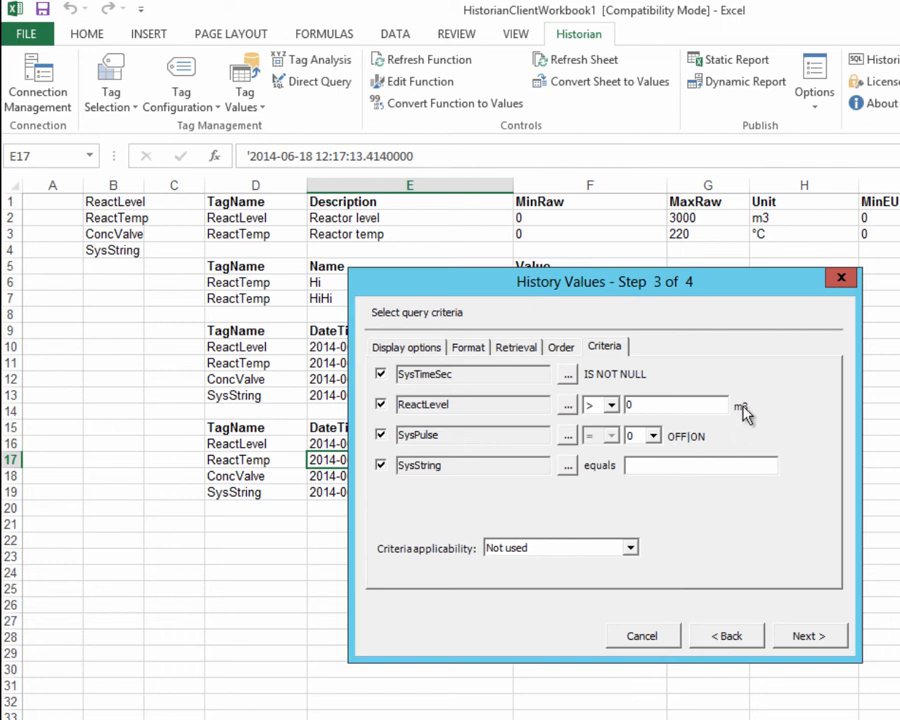
pyautogui.click(611, 405)
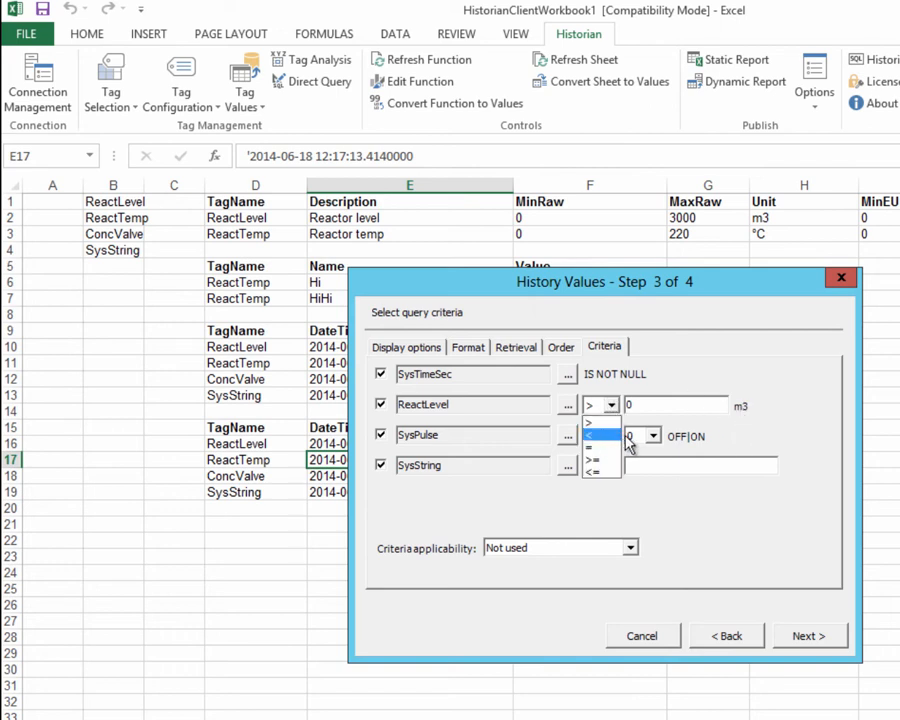
pyautogui.click(665, 405)
pyautogui.moveTo(665, 405); pyautogui.dragTo(612, 403)
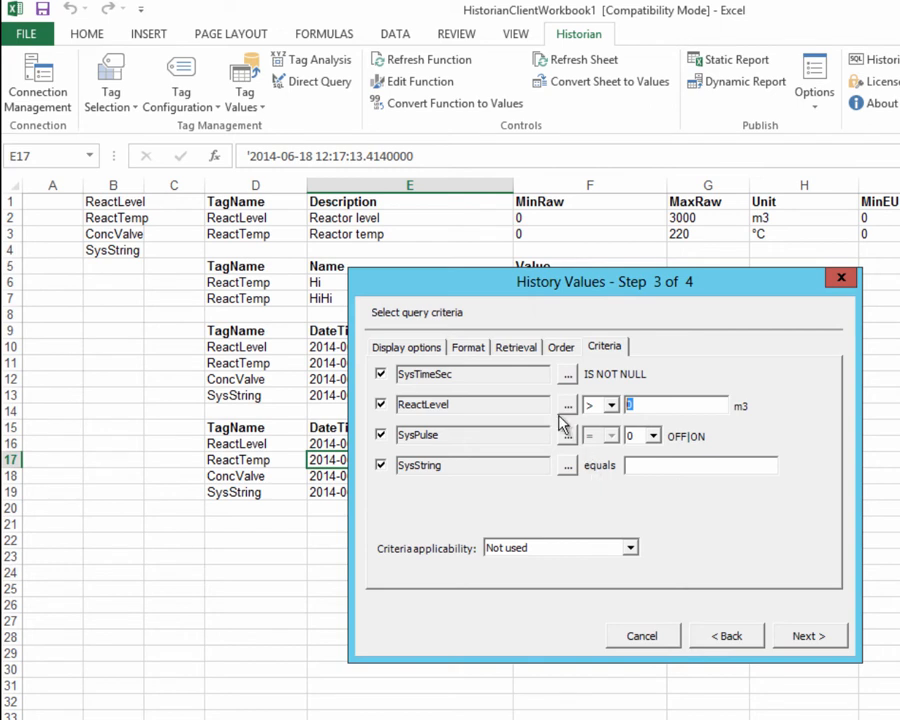
# - Switch the history query to value-based criteria (narrow tables) and bring up its criteria options
pyautogui.click(466, 348)
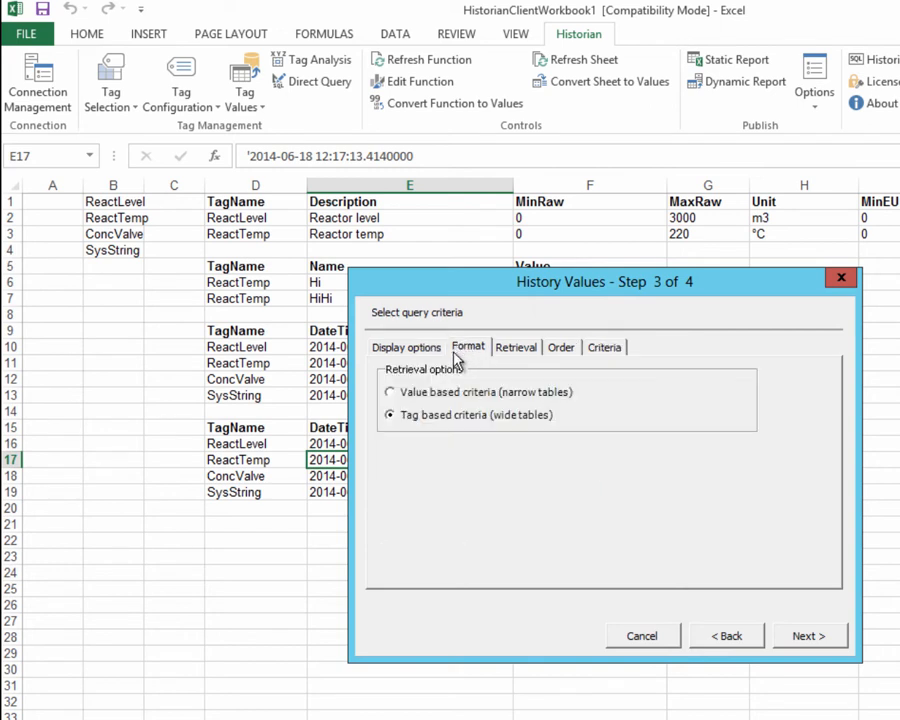
pyautogui.click(391, 395)
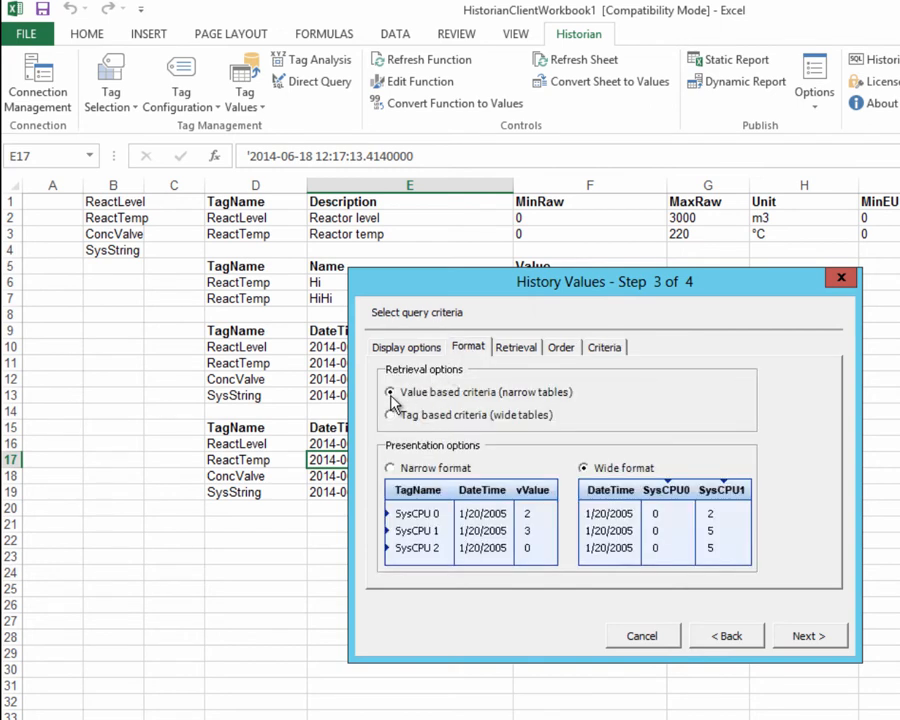
pyautogui.click(600, 350)
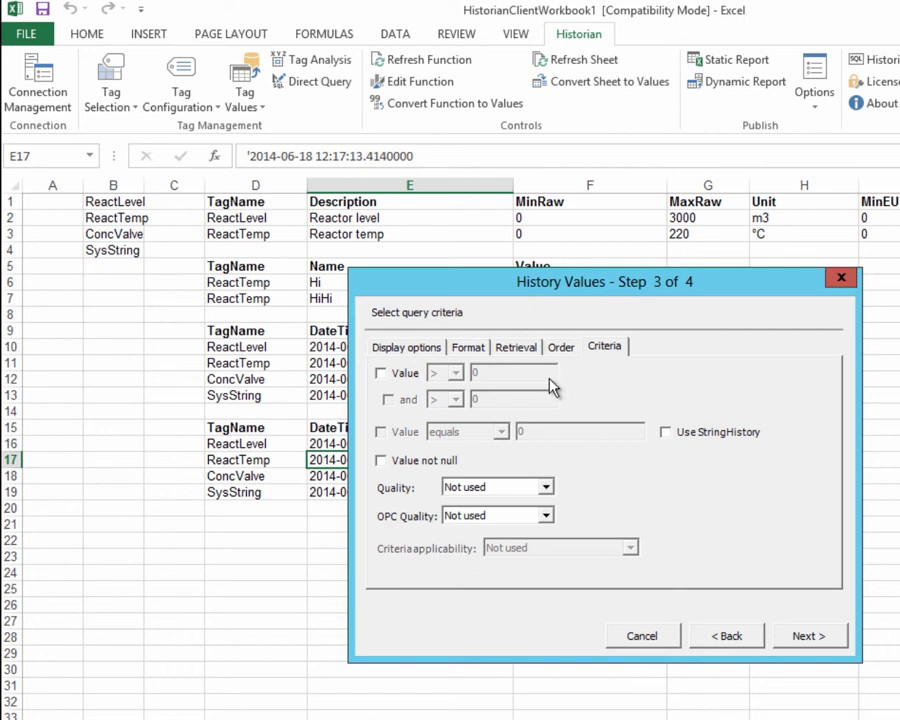
# - Enable both numeric value conditions of the history query, using > for the first and < for the second
pyautogui.click(380, 374)
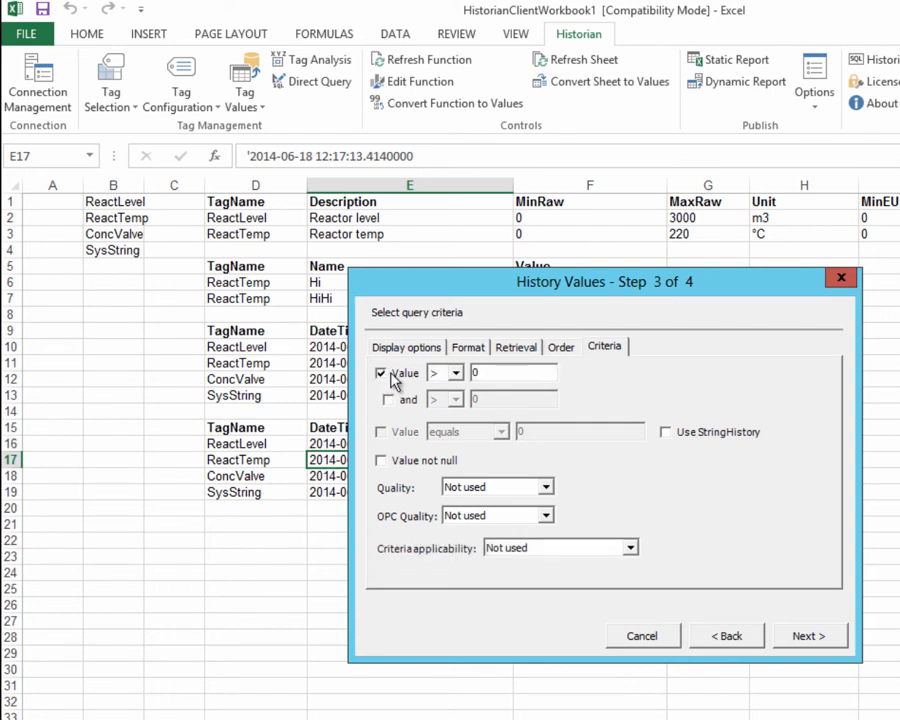
pyautogui.click(455, 375)
pyautogui.click(440, 386)
pyautogui.click(389, 400)
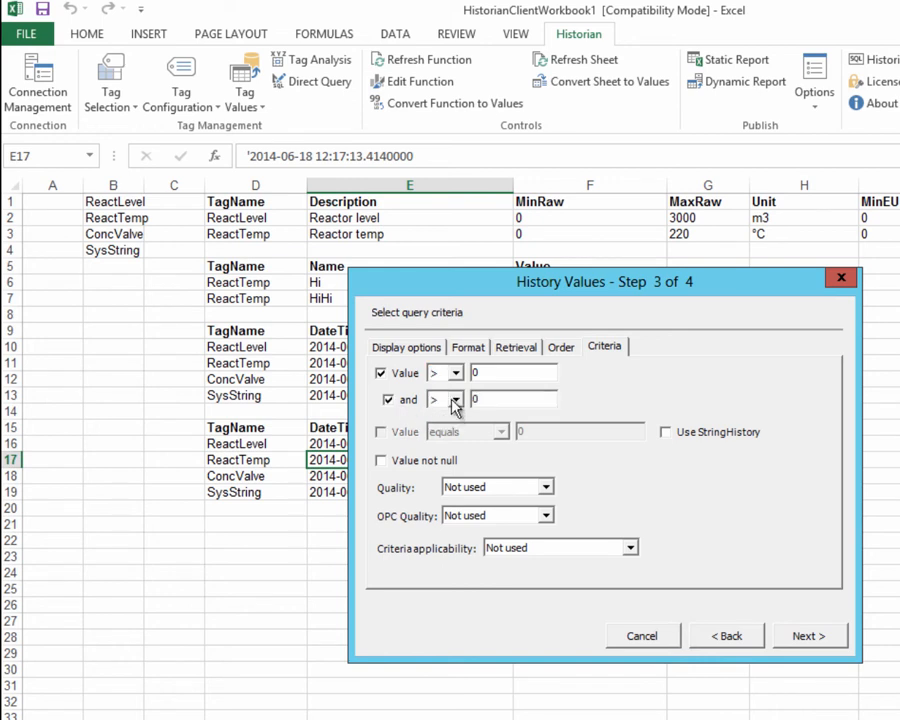
pyautogui.click(455, 400)
pyautogui.click(448, 429)
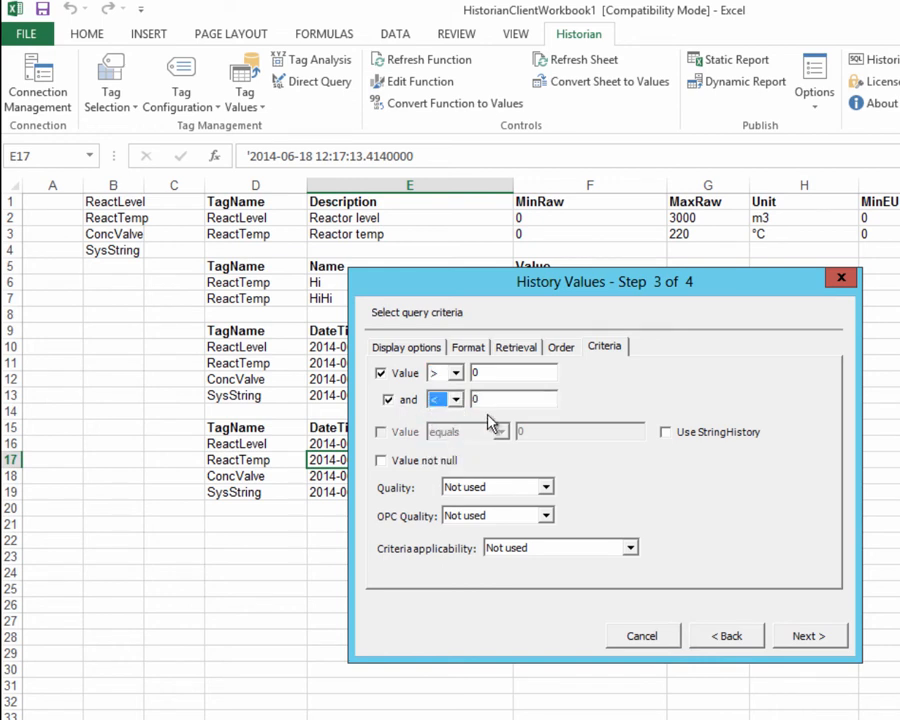
# - Restrict the query to non-null values and look over the Quality, OPC Quality and criteria applicability choices
pyautogui.click(552, 433)
pyautogui.click(381, 461)
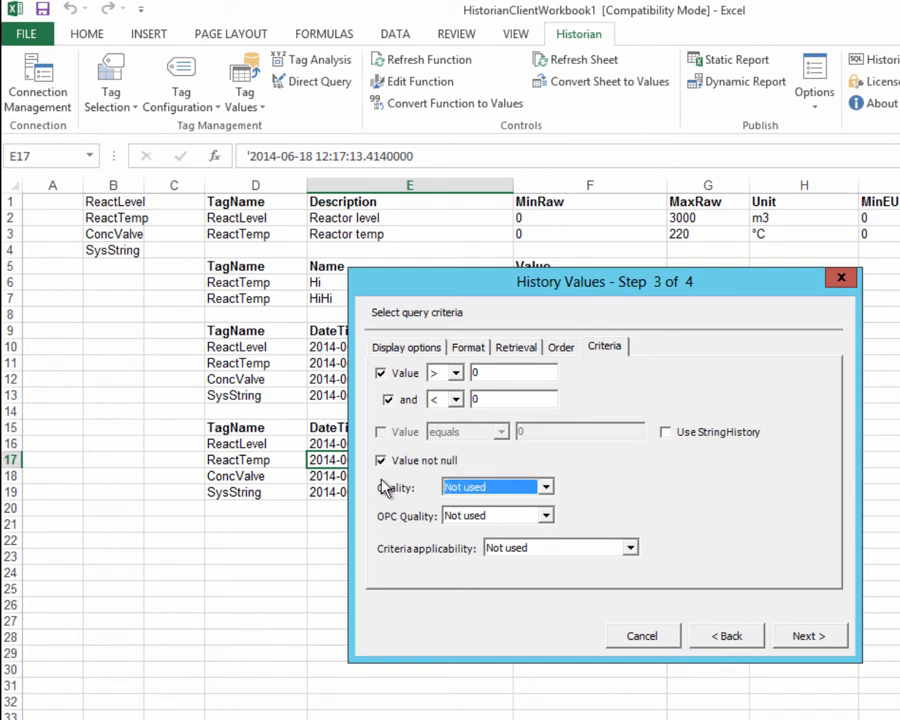
pyautogui.click(546, 488)
pyautogui.click(546, 516)
pyautogui.click(580, 550)
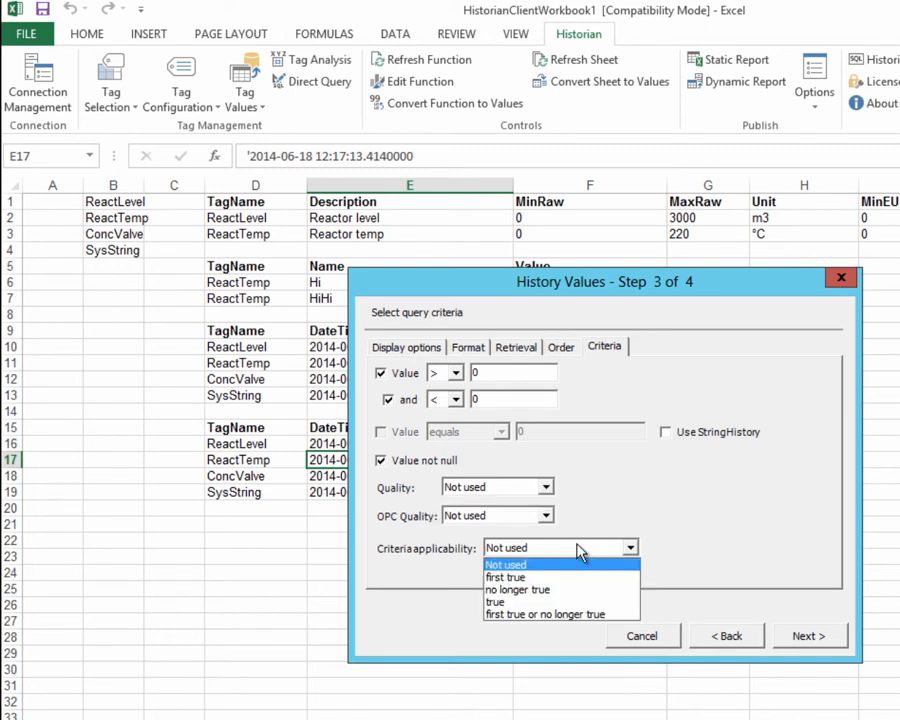
pyautogui.click(628, 514)
# - Review the query's narrow and wide presentation formats and the available retrieval modes
pyautogui.click(471, 352)
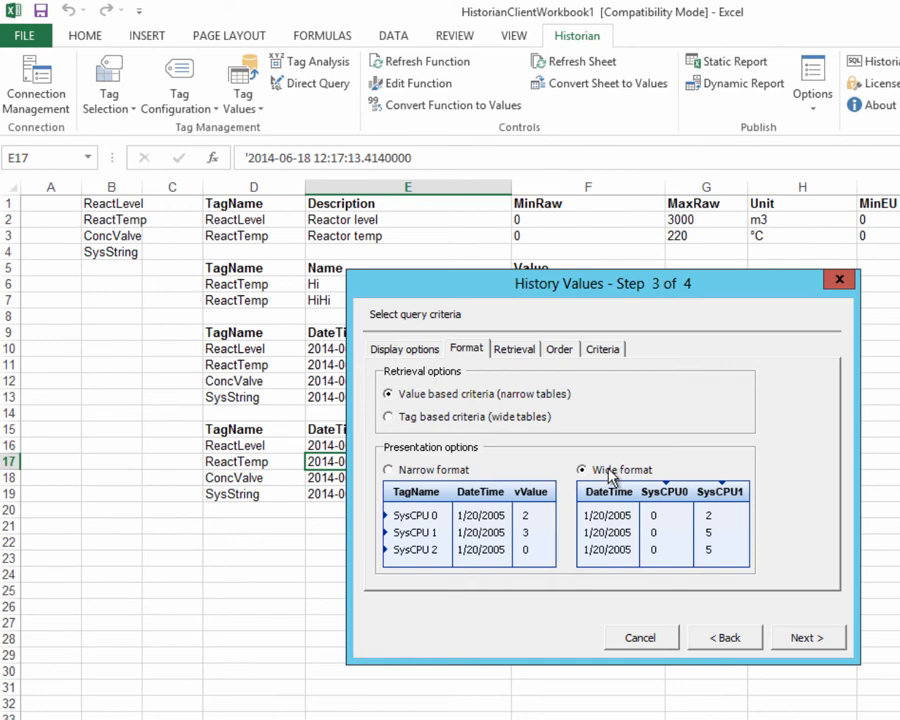
pyautogui.click(522, 352)
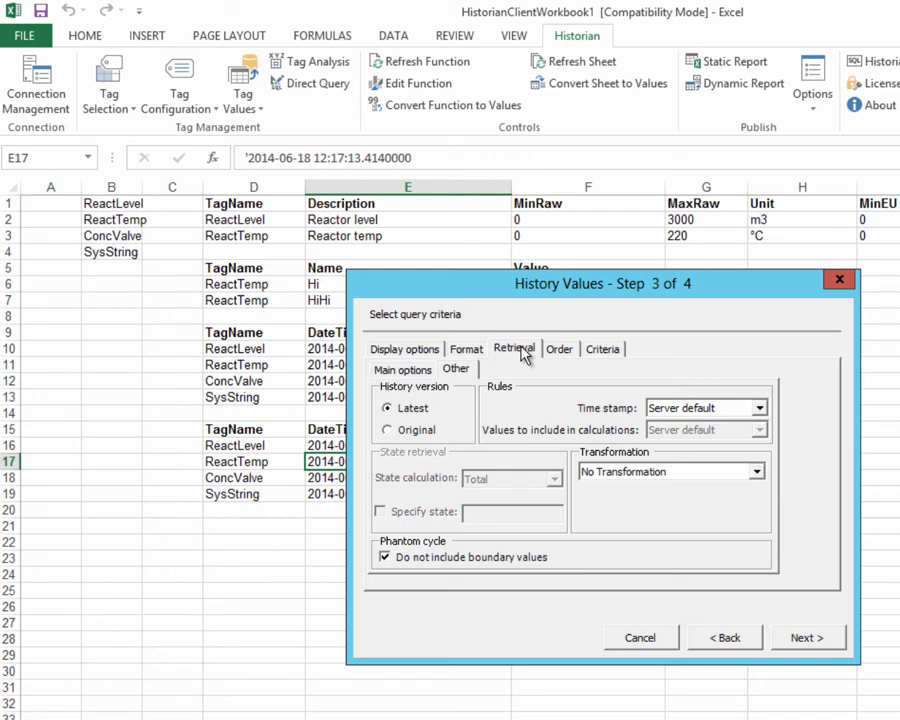
pyautogui.click(402, 369)
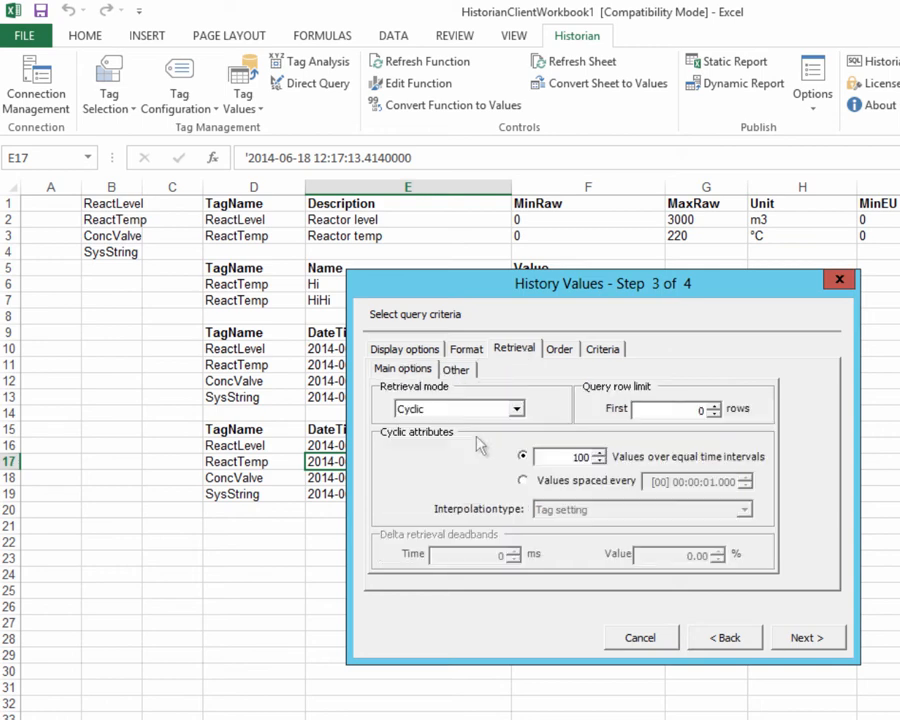
pyautogui.click(516, 409)
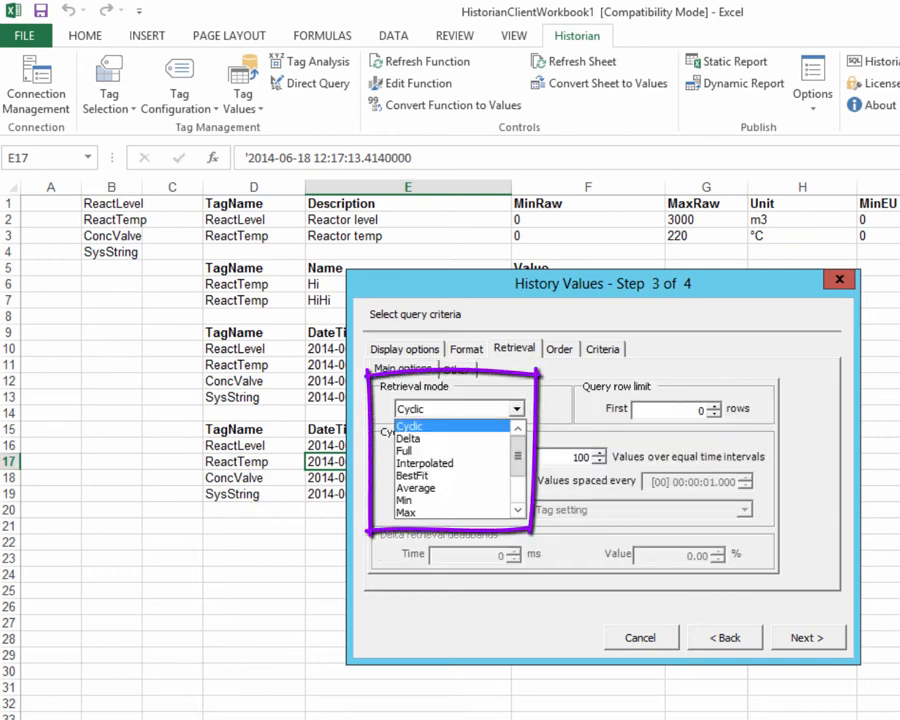
pyautogui.scroll(-2, 452, 469)
pyautogui.moveTo(517, 482); pyautogui.dragTo(517, 456)
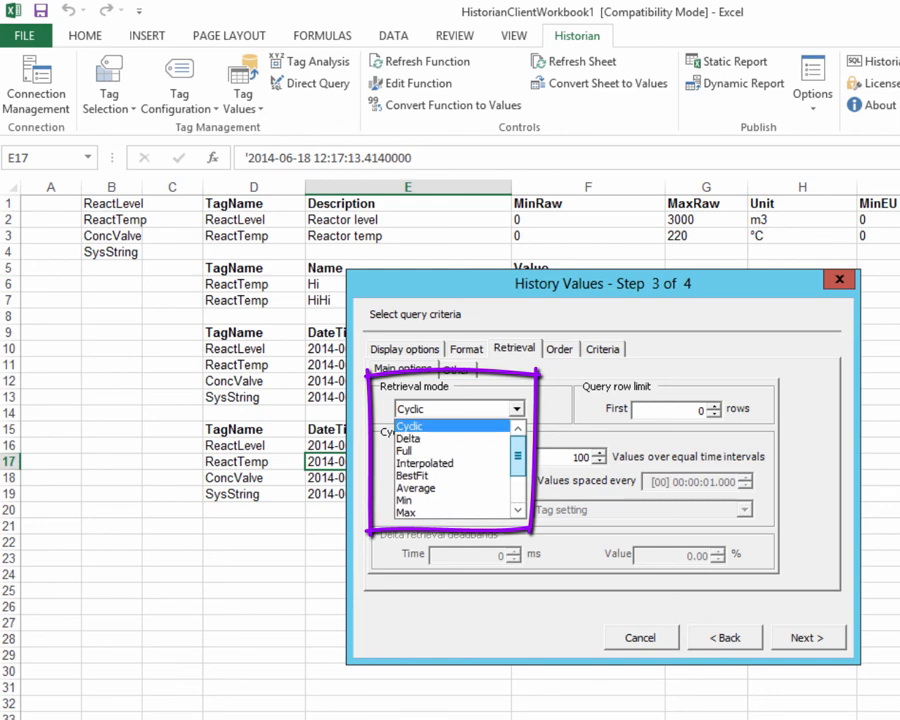
# - Use Cyclic retrieval with values spaced every 00:00:01.000
pyautogui.click(450, 426)
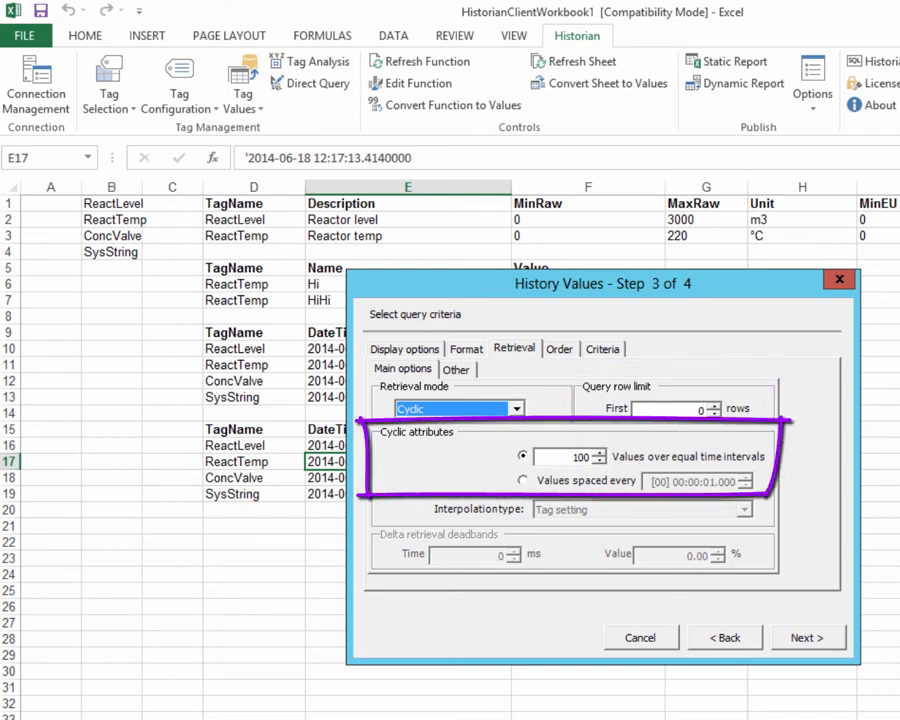
pyautogui.doubleClick(577, 457)
pyautogui.click(553, 482)
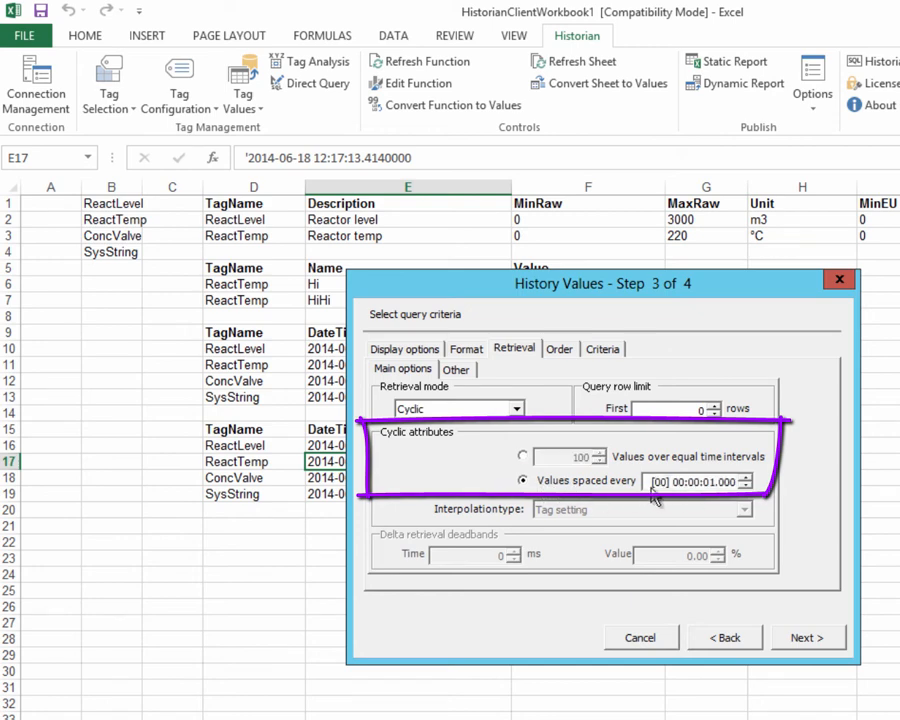
# - Switch the retrieval mode to Interpolated with Tag setting as the interpolation type
pyautogui.click(516, 409)
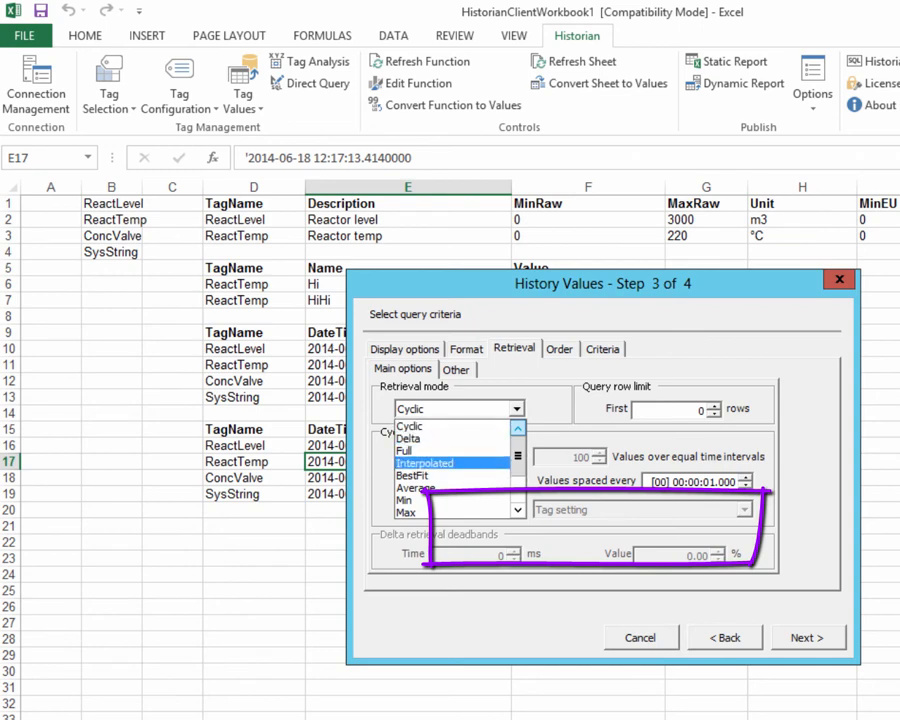
pyautogui.press('Return')
pyautogui.click(744, 510)
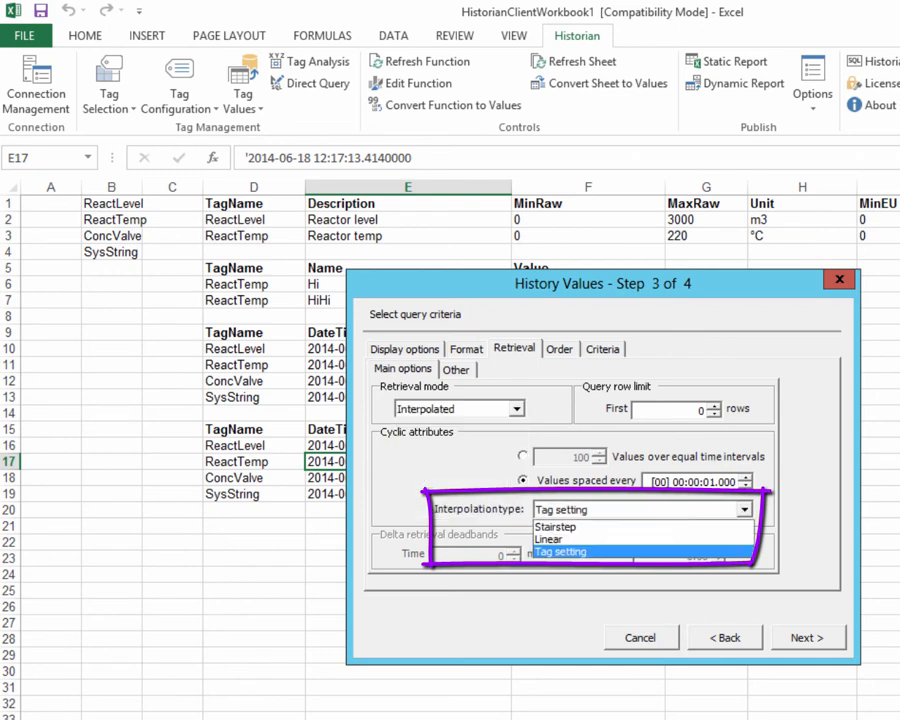
pyautogui.press('Return')
# - Switch the history query's retrieval mode to Full
pyautogui.click(517, 409)
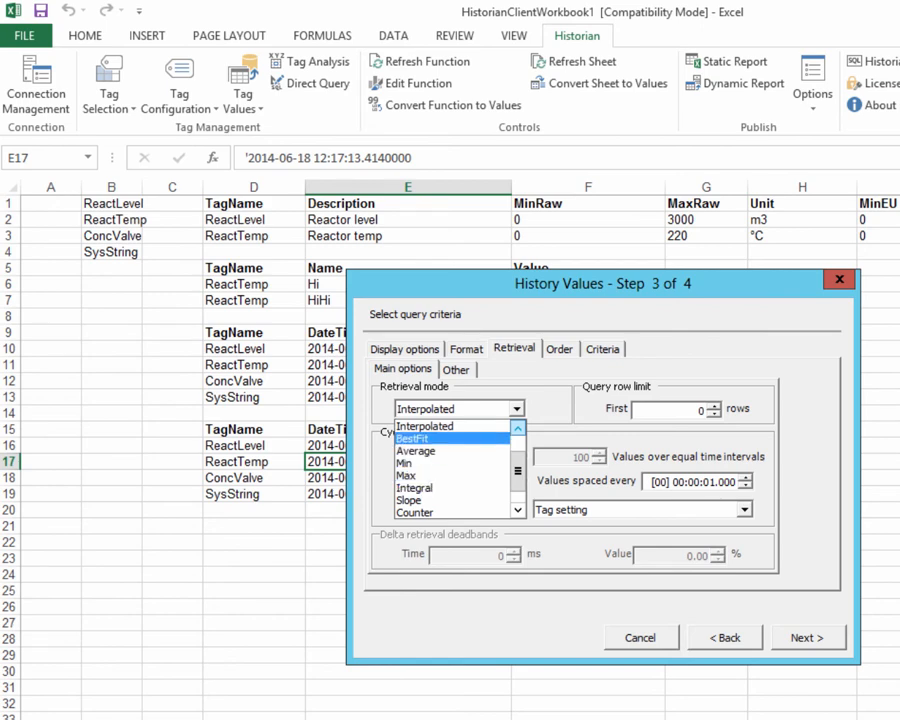
pyautogui.press('Up')
pyautogui.press('Up')
pyautogui.press('Return')
# - Set the history query's retrieval mode to Delta
pyautogui.click(517, 409)
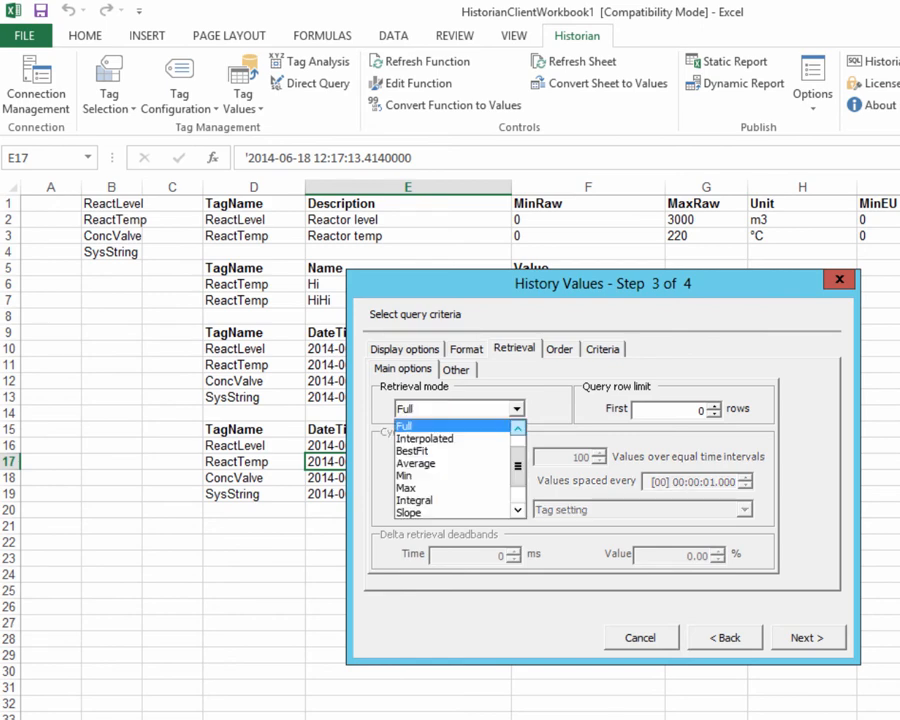
pyautogui.scroll(1, 456, 428)
pyautogui.click(440, 439)
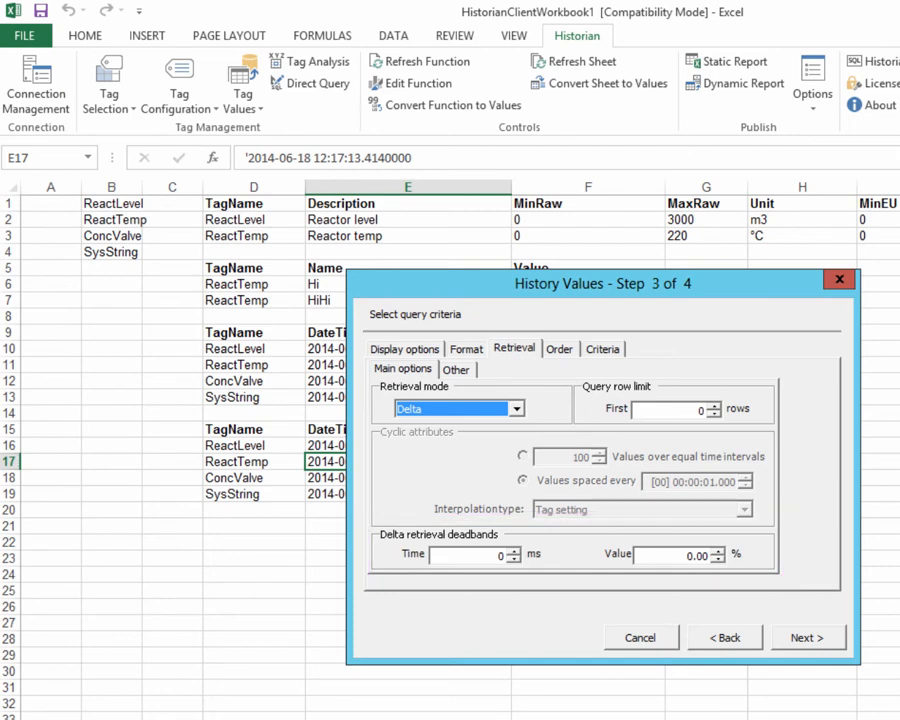
# - Review the additional retrieval options and the transformation choices, leaving No Transformation selected
pyautogui.click(456, 370)
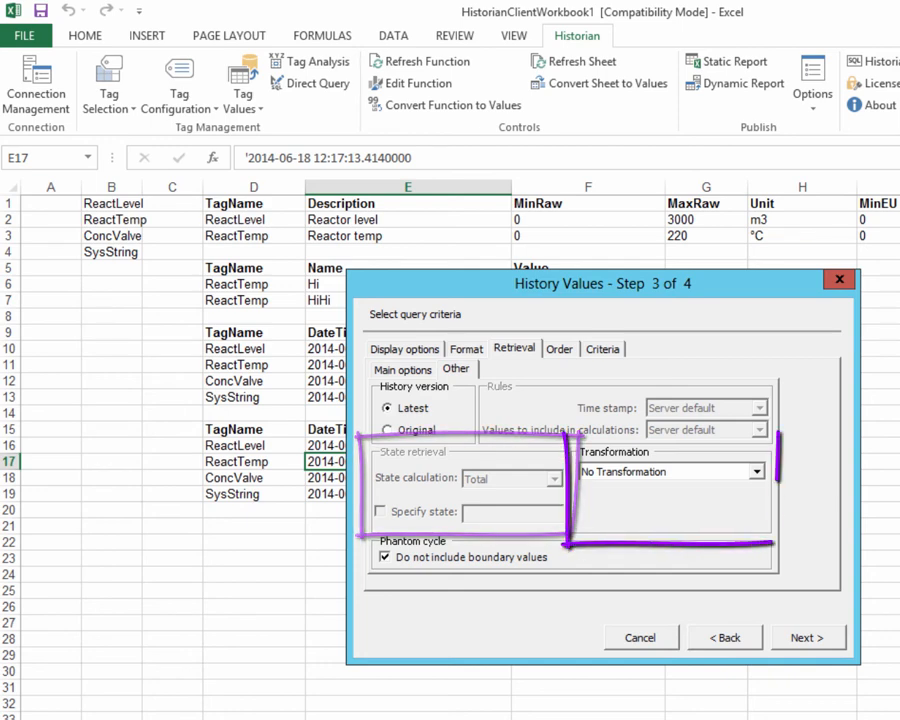
pyautogui.click(757, 472)
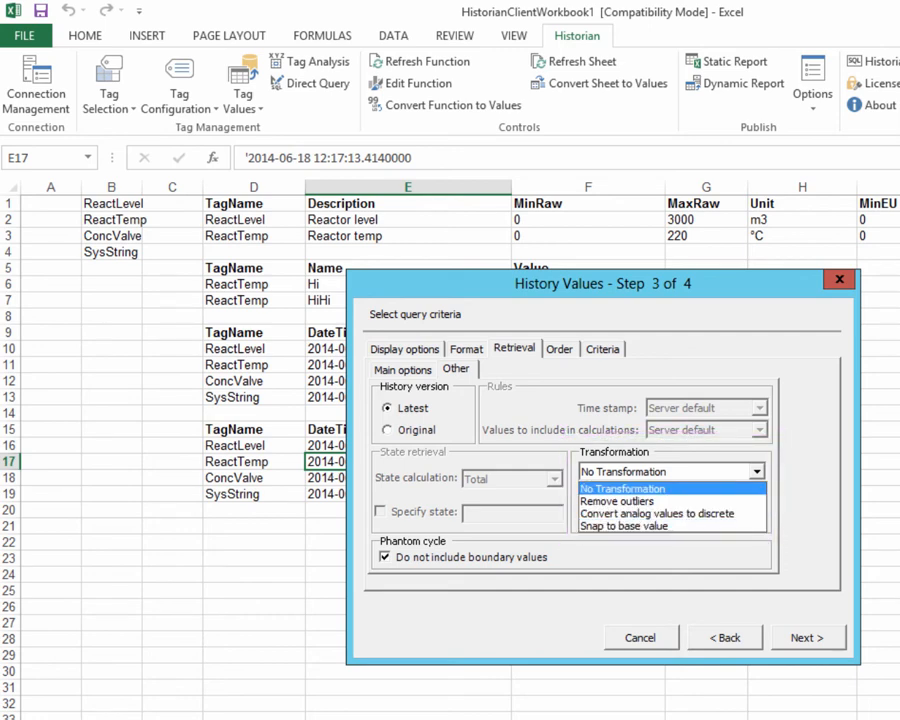
pyautogui.press('Return')
# - Examine the sorting options of the history query for TagName, Value and DateTime
pyautogui.hotkey('ctrl', 'Tab')
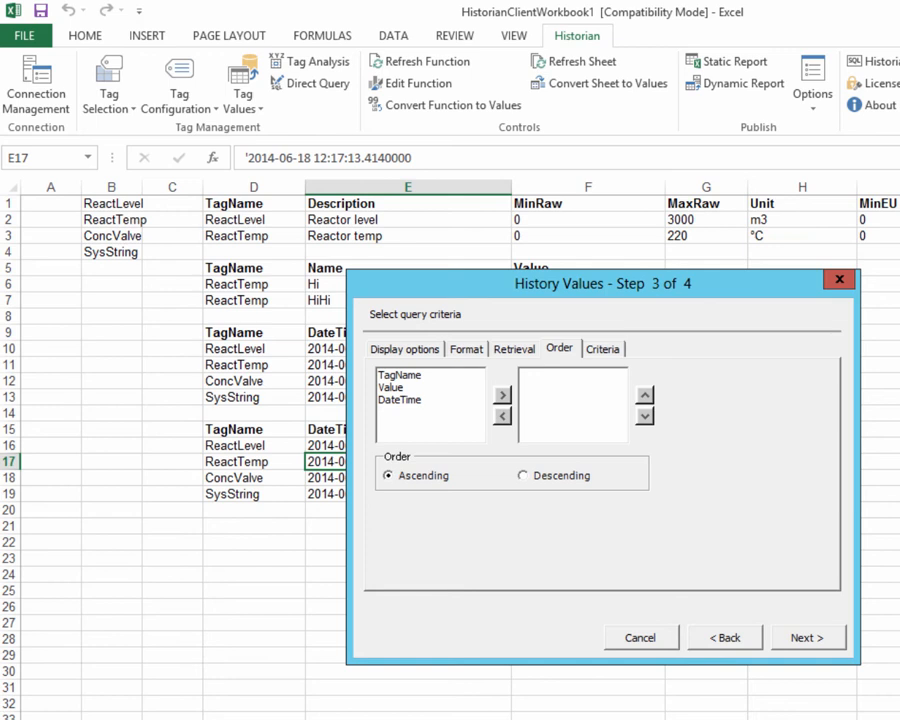
pyautogui.click(399, 375)
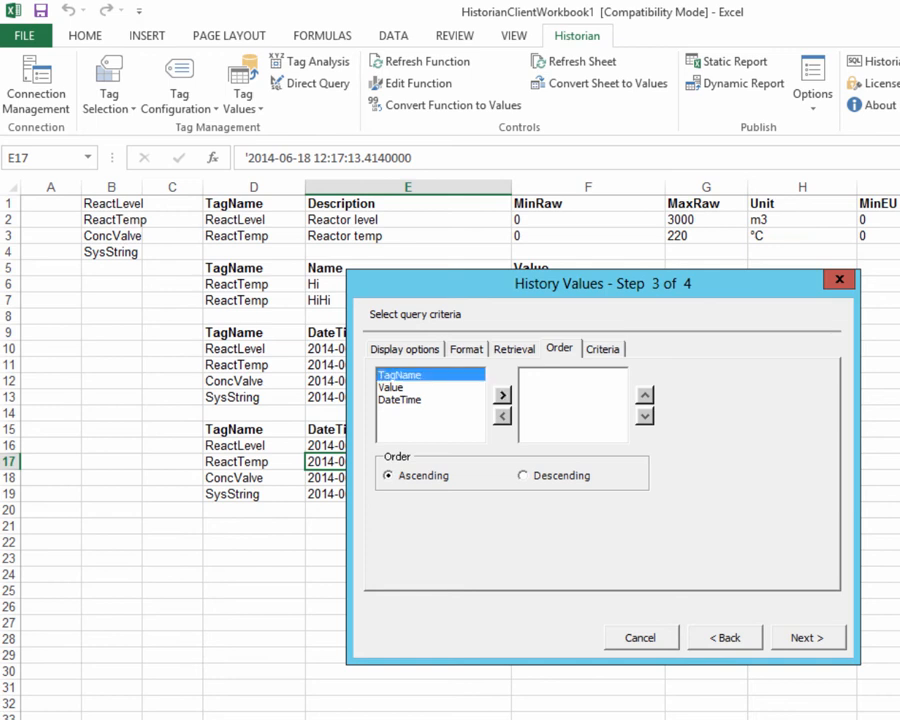
pyautogui.click(391, 387)
pyautogui.click(400, 399)
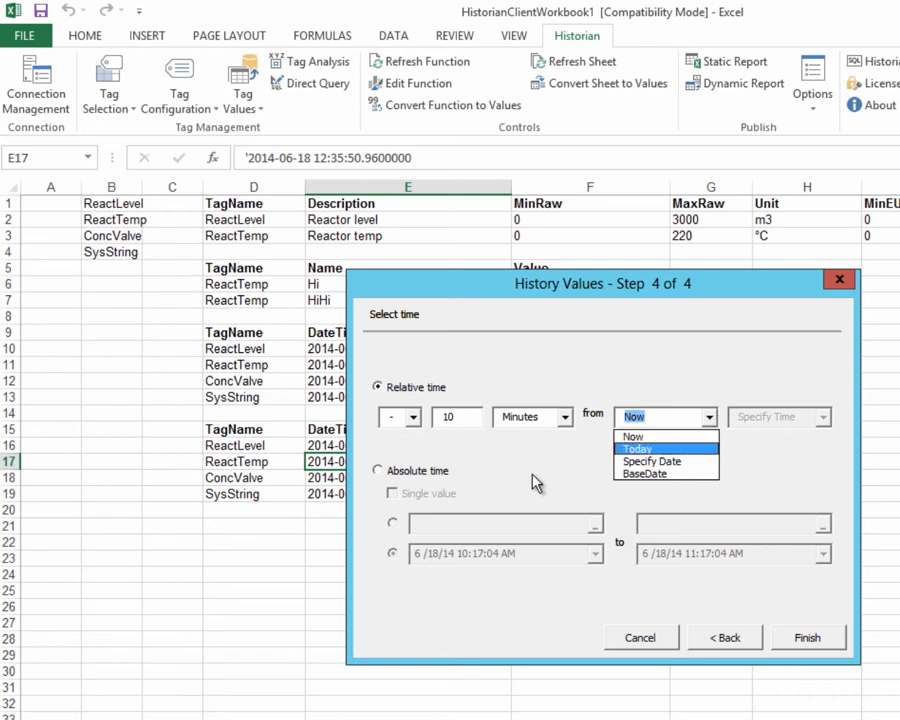
# - Look over the sign and time unit choices for the relative time range of the history query
pyautogui.click(405, 387)
pyautogui.click(413, 417)
pyautogui.click(415, 420)
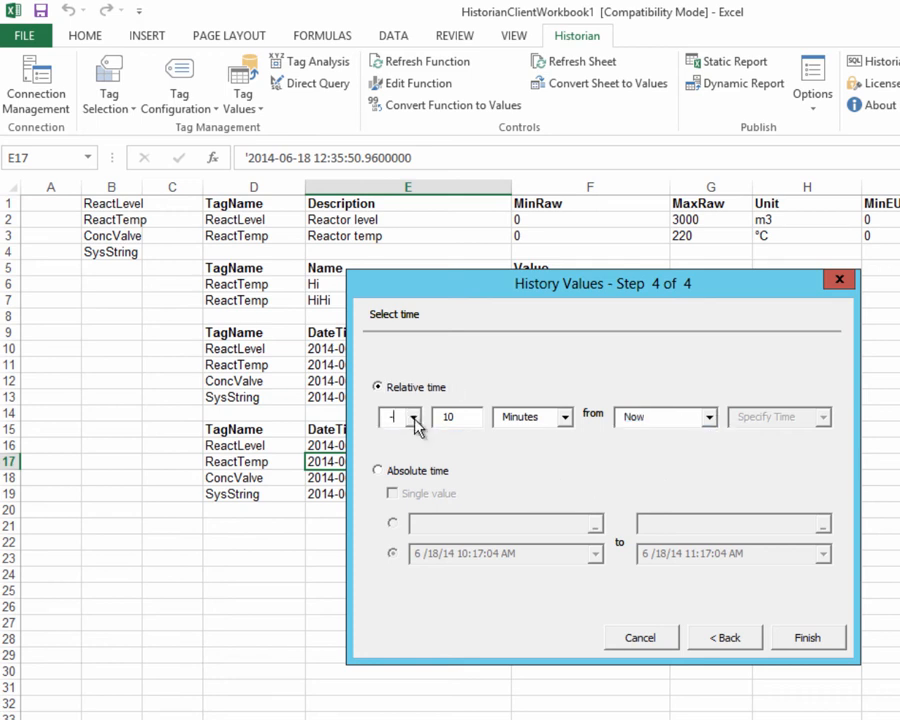
pyautogui.click(565, 418)
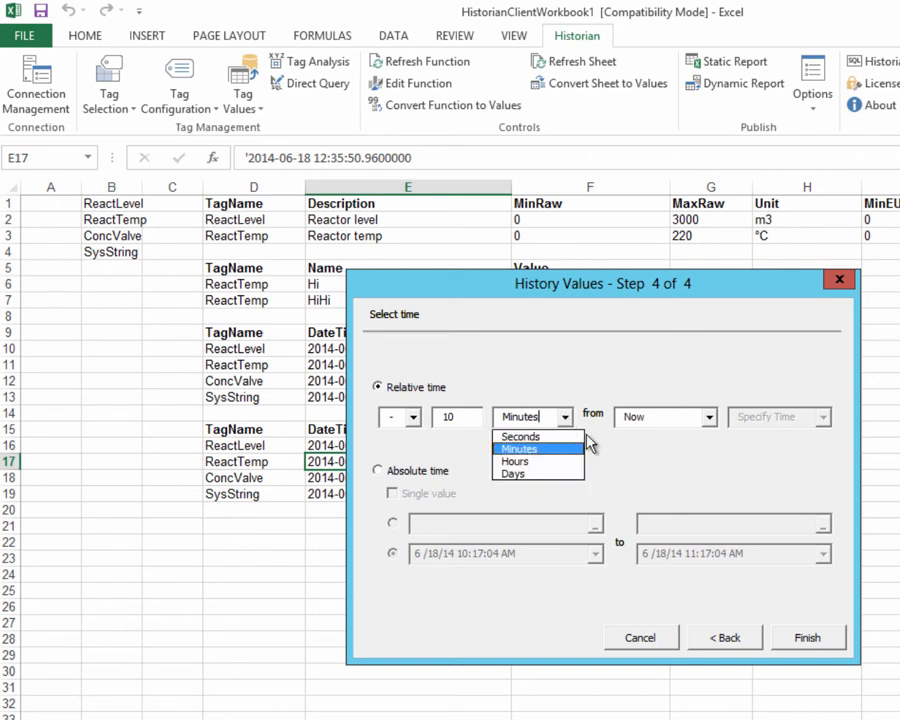
pyautogui.click(615, 470)
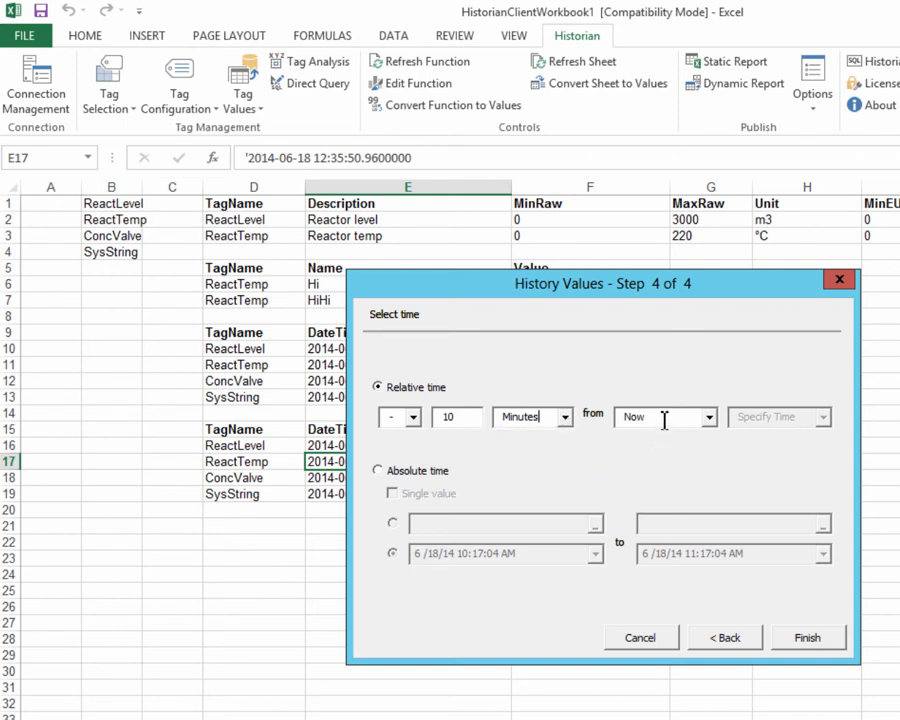
# - Base the relative time range on a specified date and a specified time
pyautogui.click(708, 418)
pyautogui.click(666, 464)
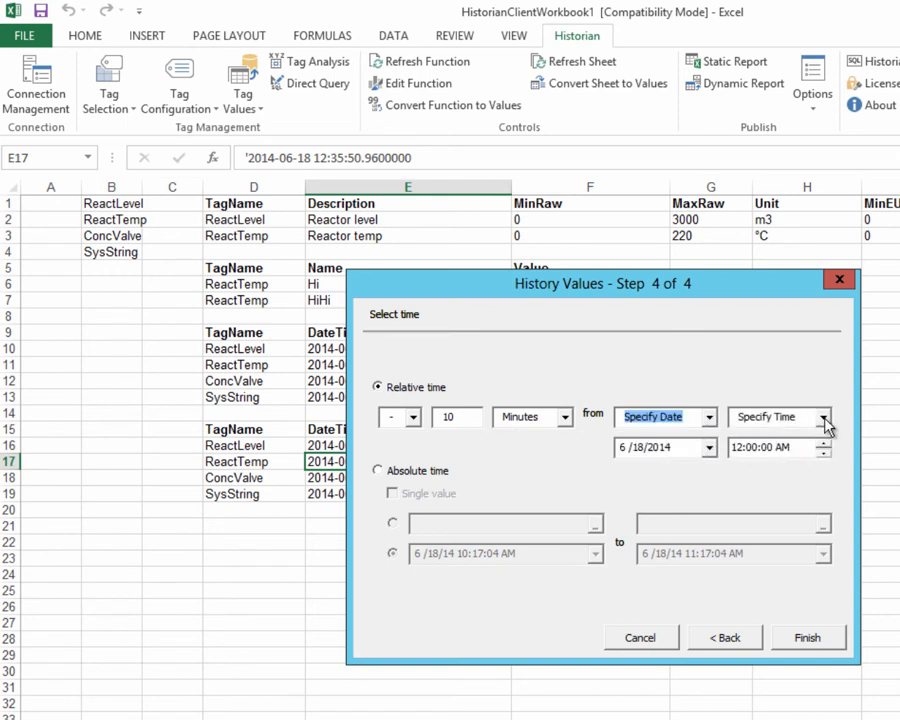
pyautogui.click(822, 417)
pyautogui.click(822, 422)
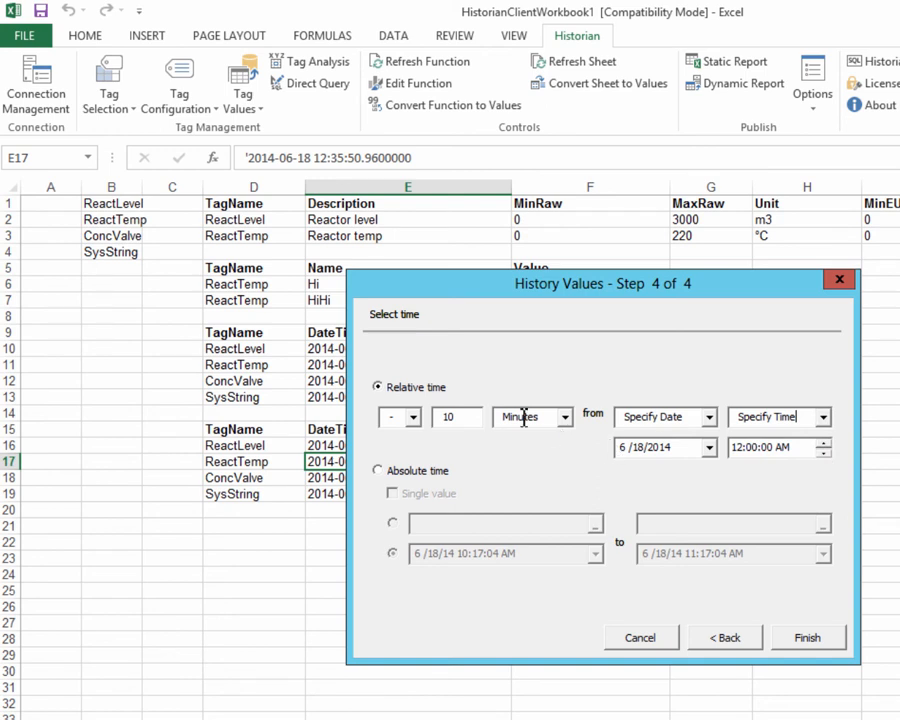
# - Switch the query to an absolute time range and inspect the start and end date calendars
pyautogui.click(378, 471)
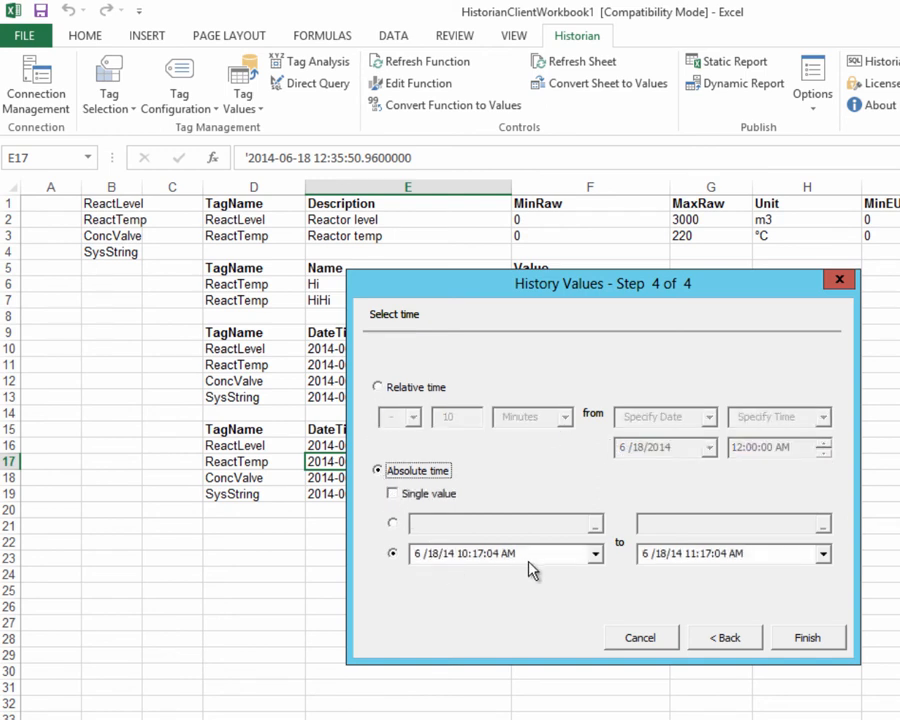
pyautogui.click(563, 563)
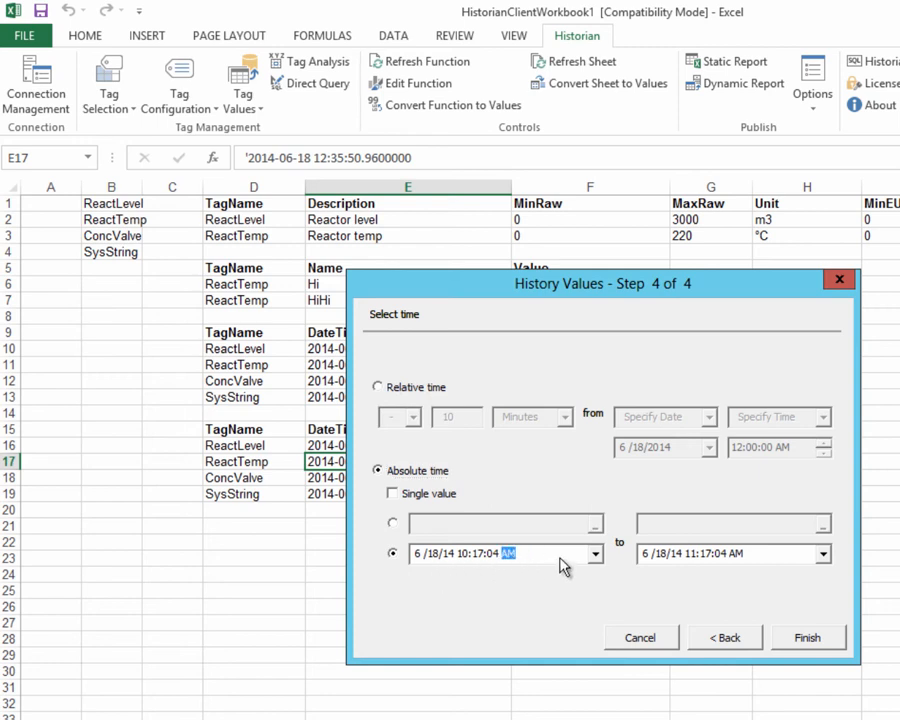
pyautogui.click(595, 555)
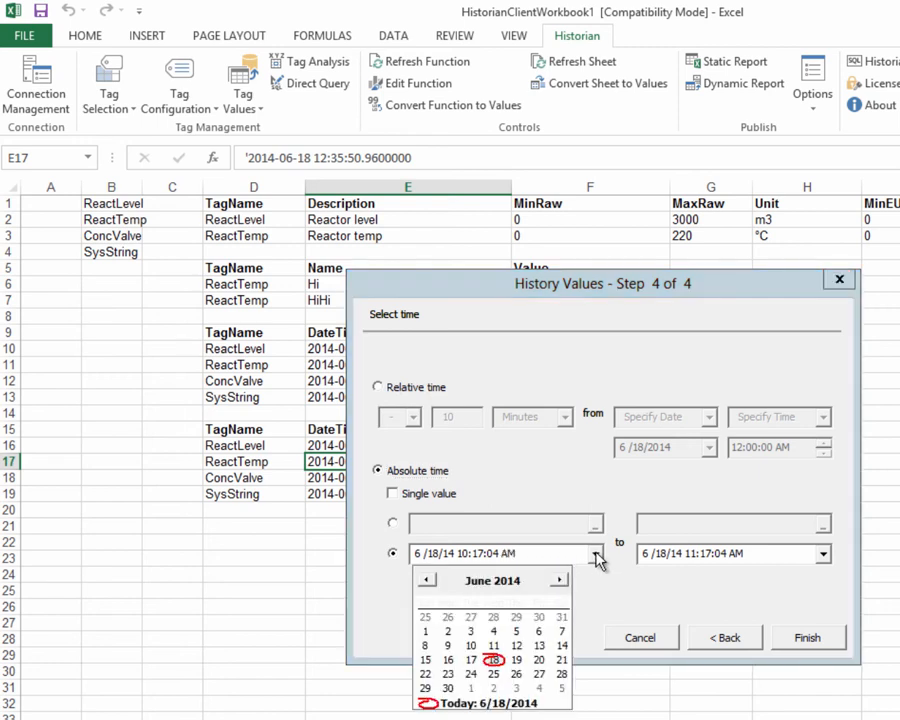
pyautogui.click(596, 556)
pyautogui.click(822, 555)
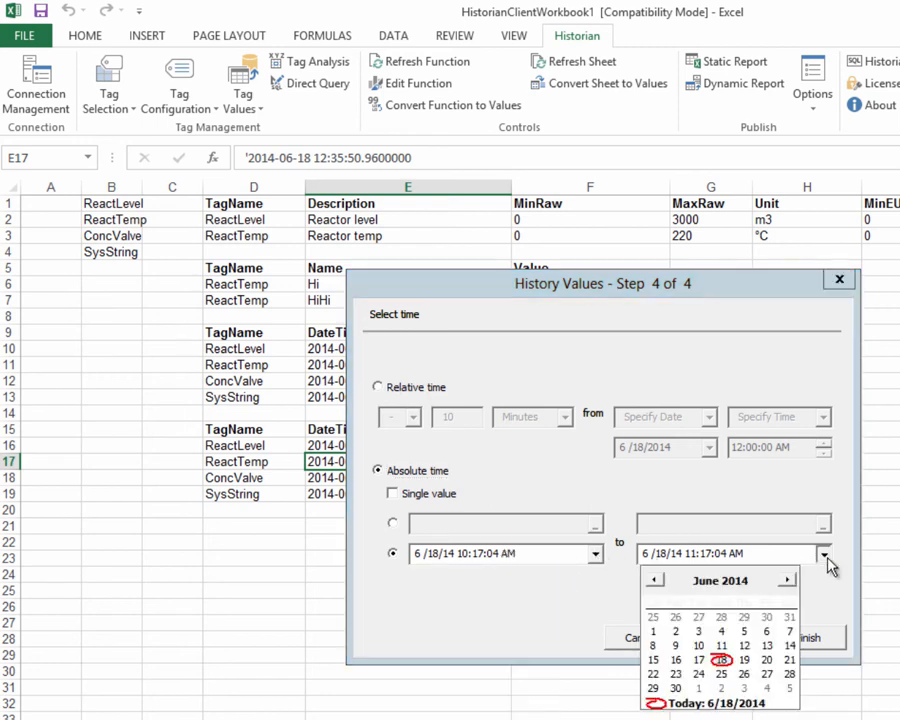
pyautogui.click(826, 558)
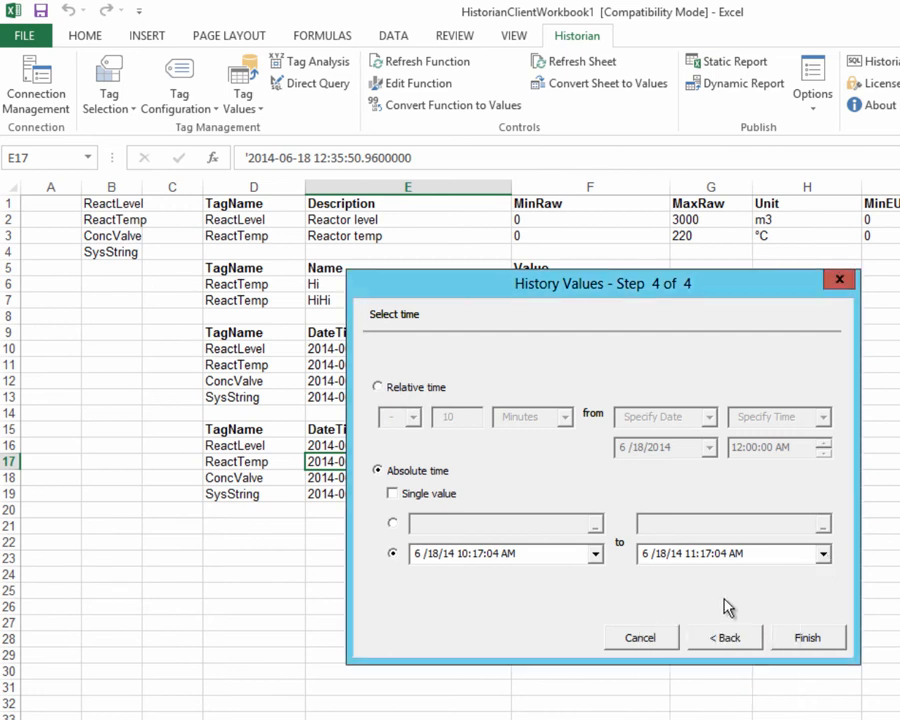
# - Try cells D24 and D26 as absolute start and end times, and a single-value calendar time for the history query
pyautogui.click(392, 524)
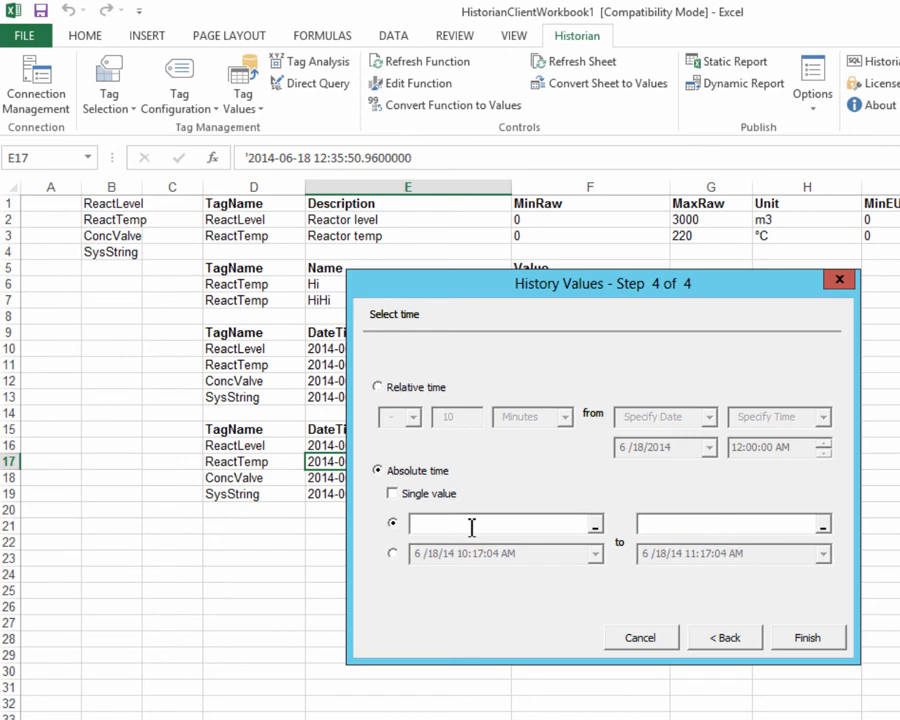
pyautogui.click(595, 524)
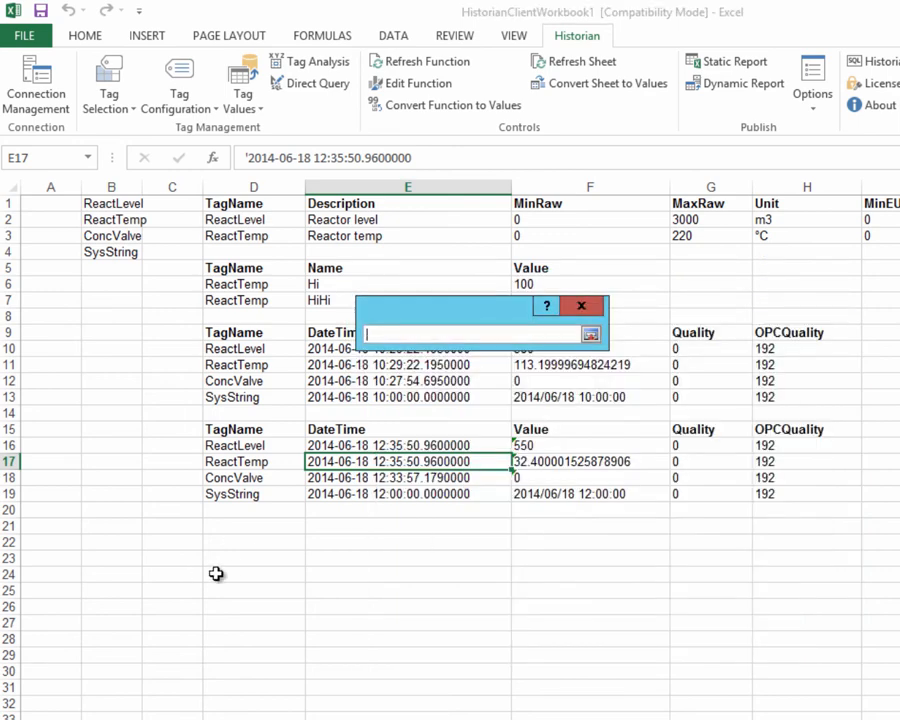
pyautogui.click(226, 570)
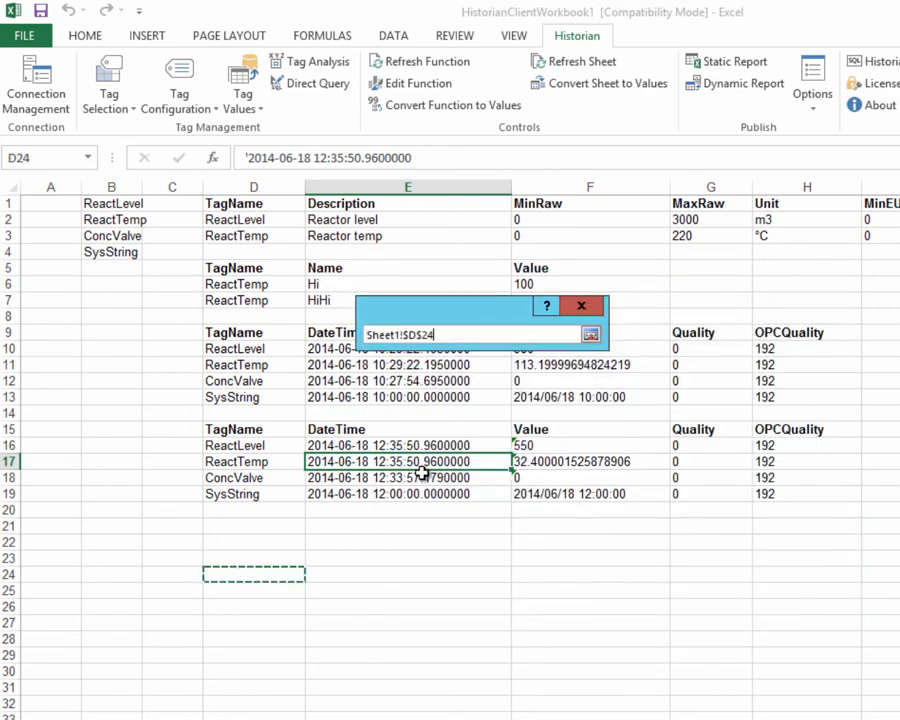
pyautogui.click(592, 336)
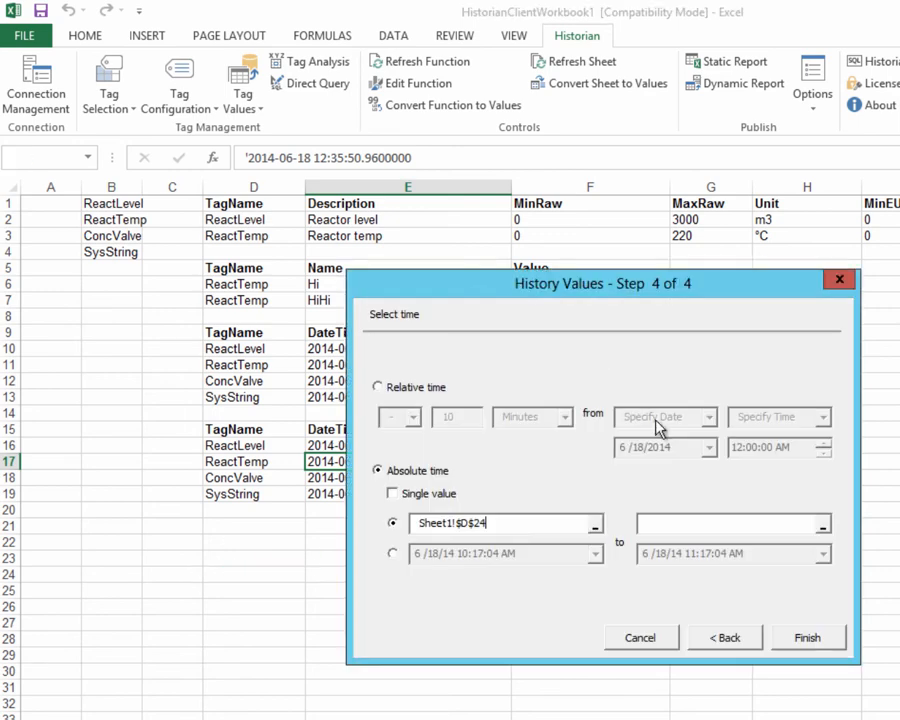
pyautogui.click(823, 524)
pyautogui.click(253, 607)
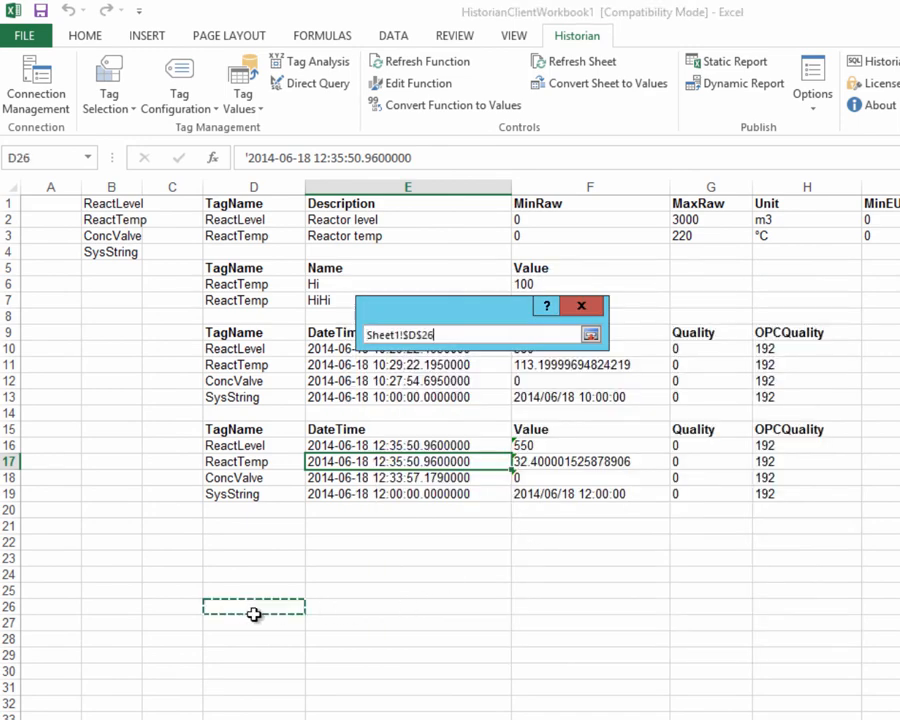
pyautogui.click(591, 338)
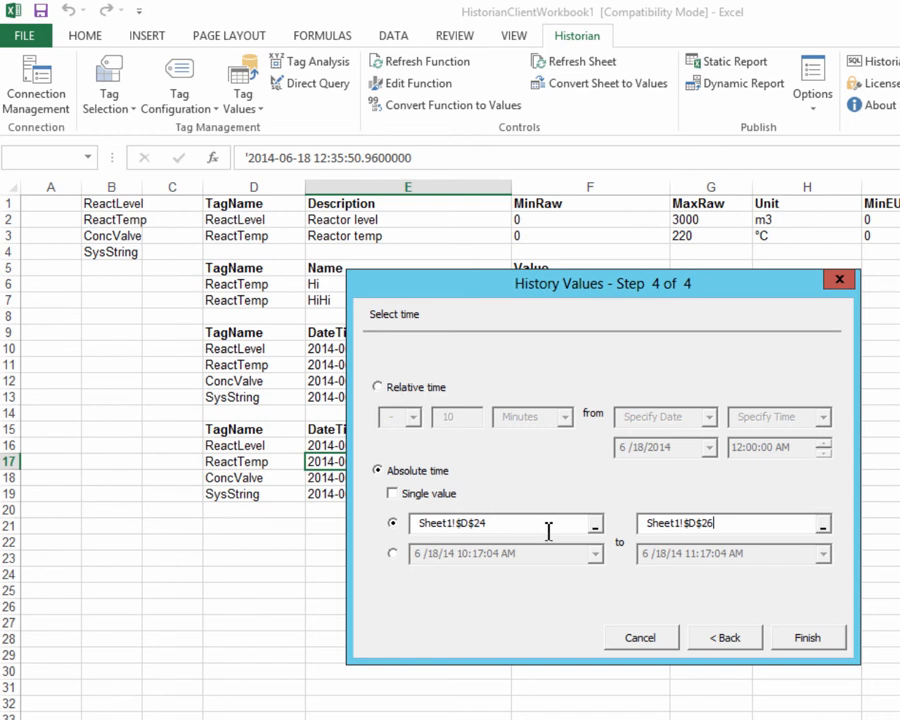
pyautogui.click(392, 494)
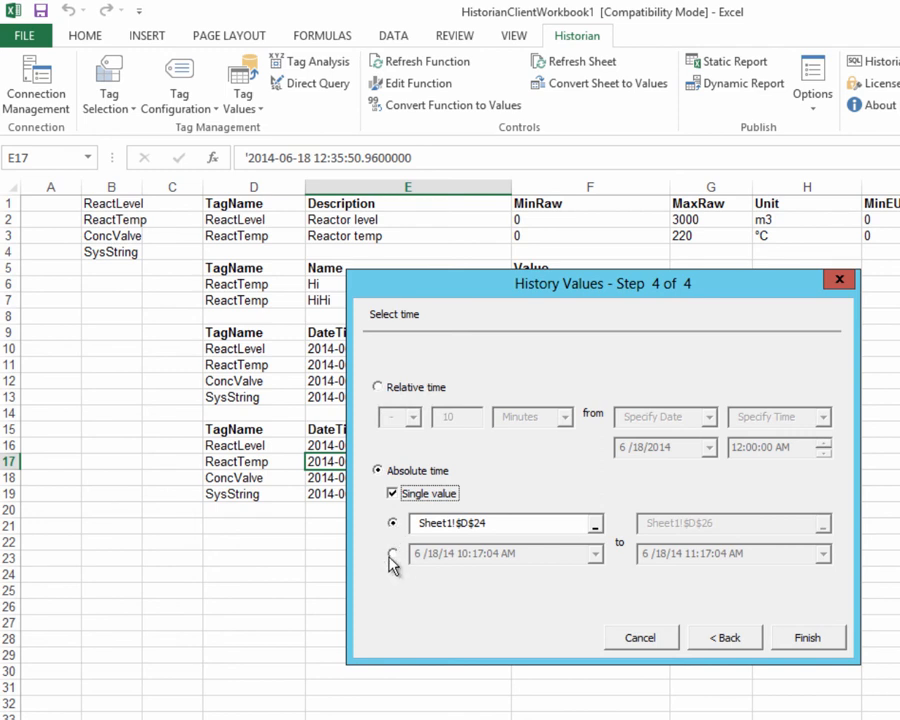
pyautogui.click(396, 554)
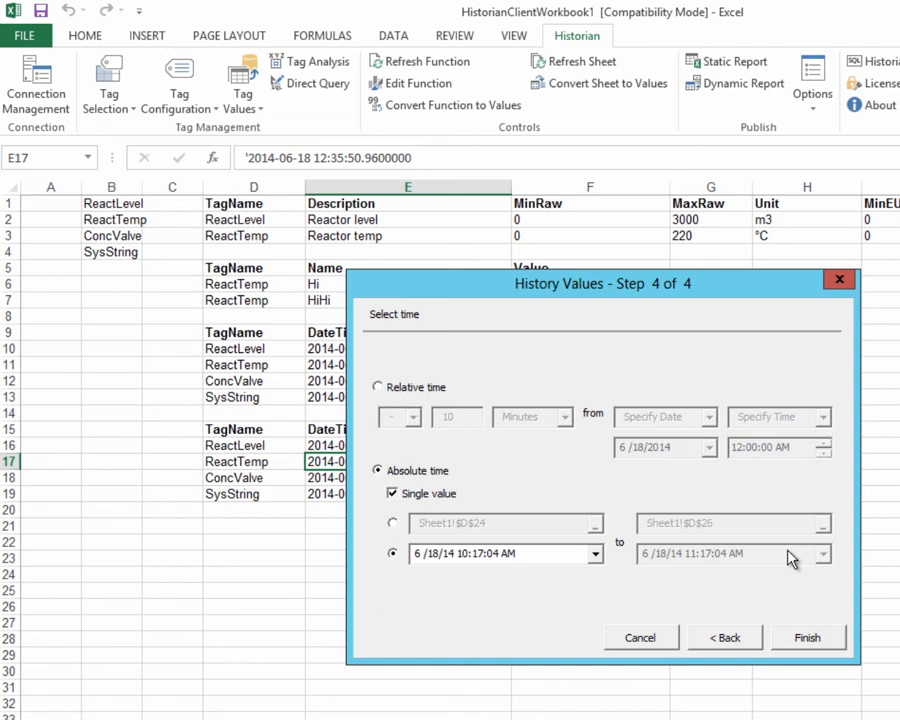
# - Set the history query to a relative time of minus 10 minutes from Now and insert the results
pyautogui.click(379, 388)
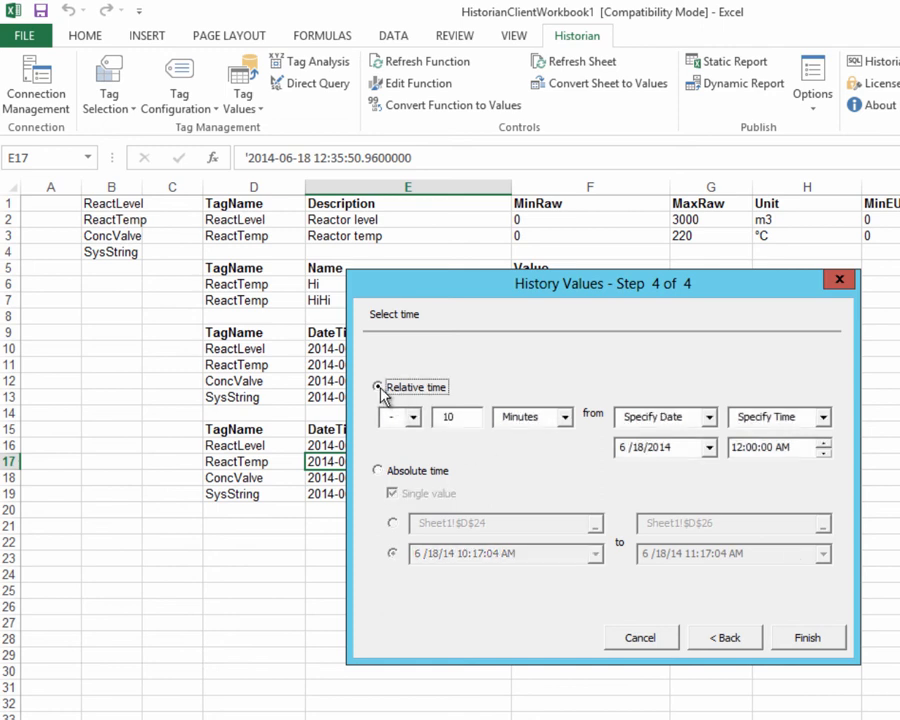
pyautogui.click(708, 417)
pyautogui.click(635, 438)
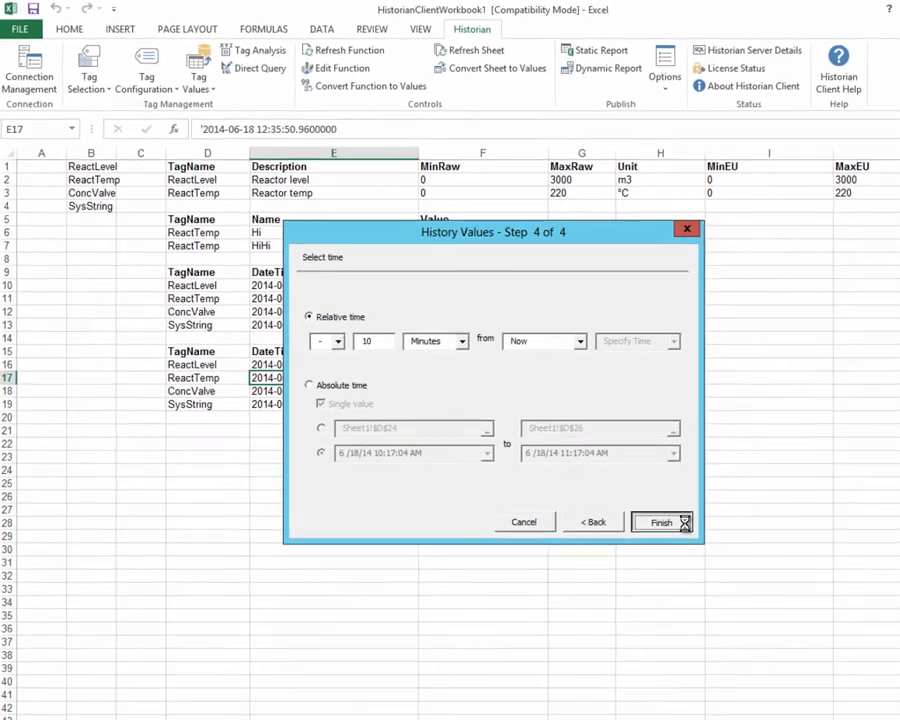
pyautogui.click(836, 645)
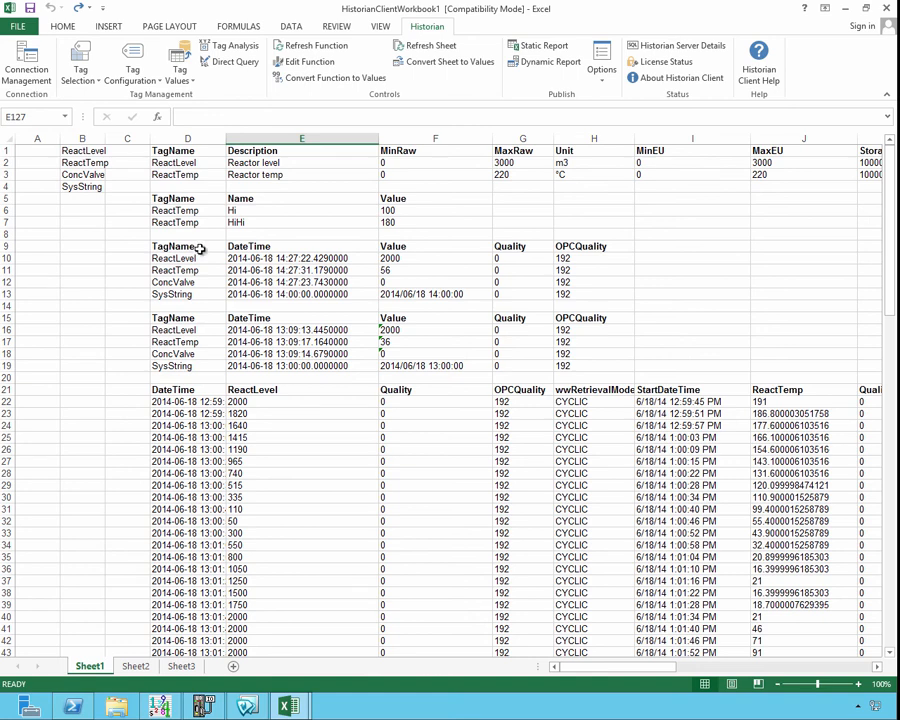
# - Examine the array formula behind the live values table in D9:H13
pyautogui.moveTo(200, 249); pyautogui.dragTo(609, 297)
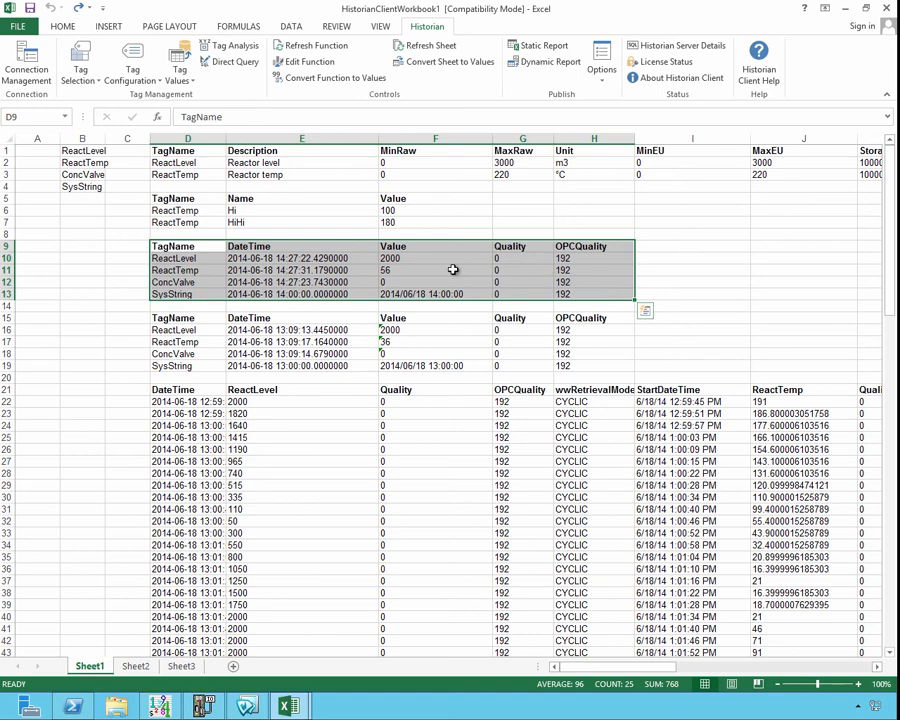
pyautogui.click(266, 285)
pyautogui.click(405, 259)
pyautogui.click(283, 268)
pyautogui.click(283, 259)
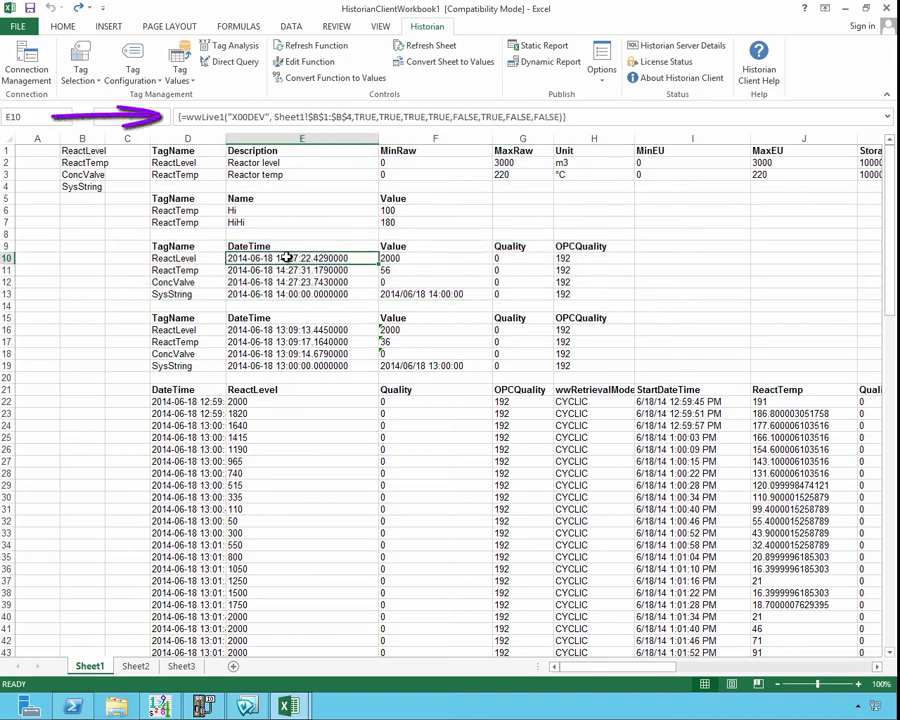
pyautogui.click(388, 260)
pyautogui.click(430, 293)
pyautogui.click(508, 280)
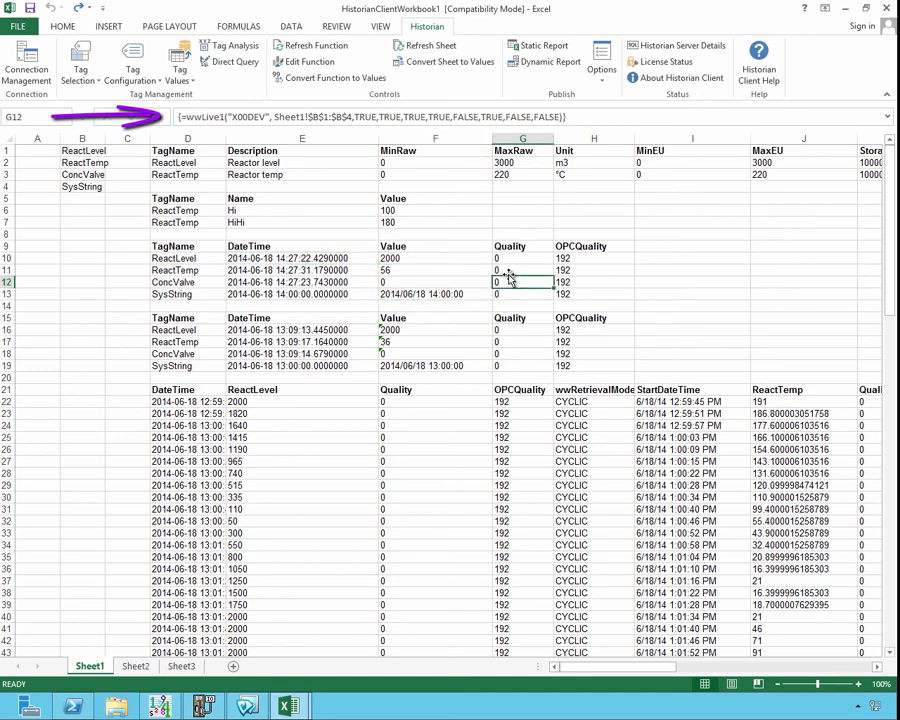
# - Refresh only the live values function in the table starting at D9
pyautogui.click(525, 270)
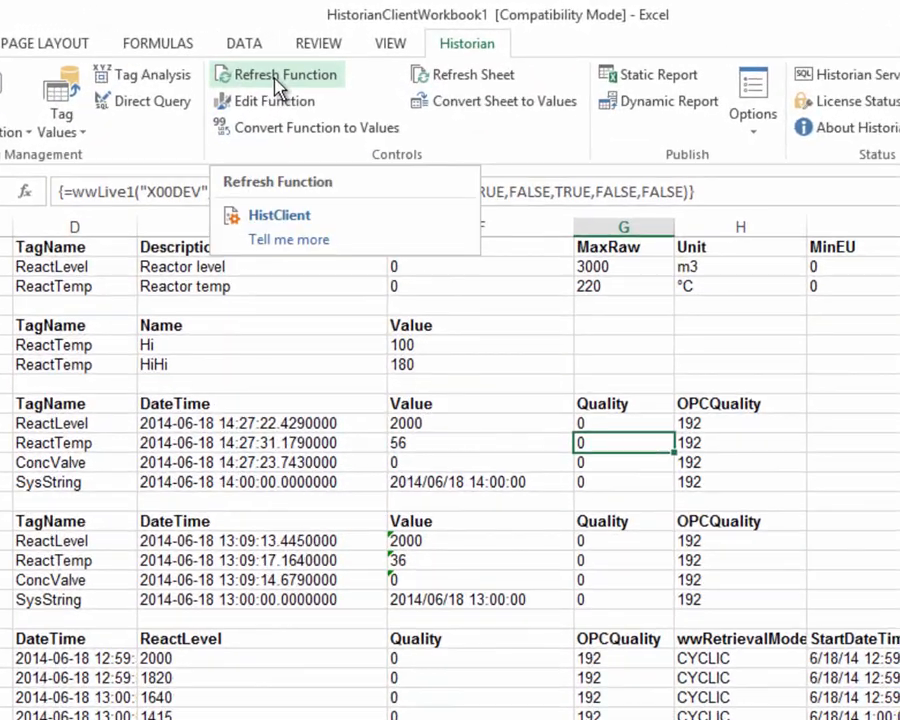
pyautogui.moveTo(444, 410); pyautogui.dragTo(454, 498)
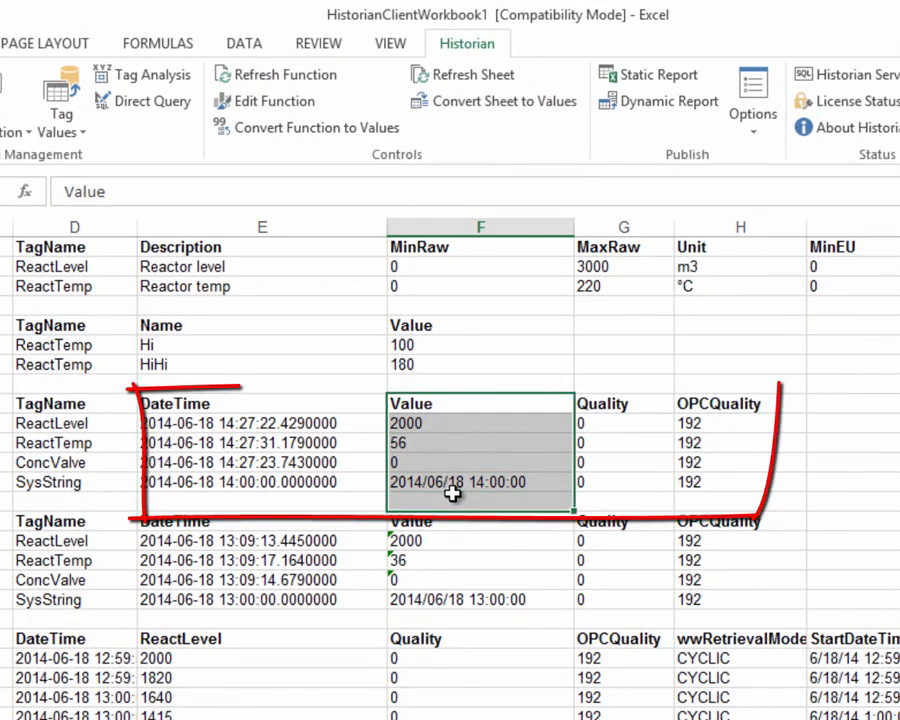
pyautogui.click(299, 83)
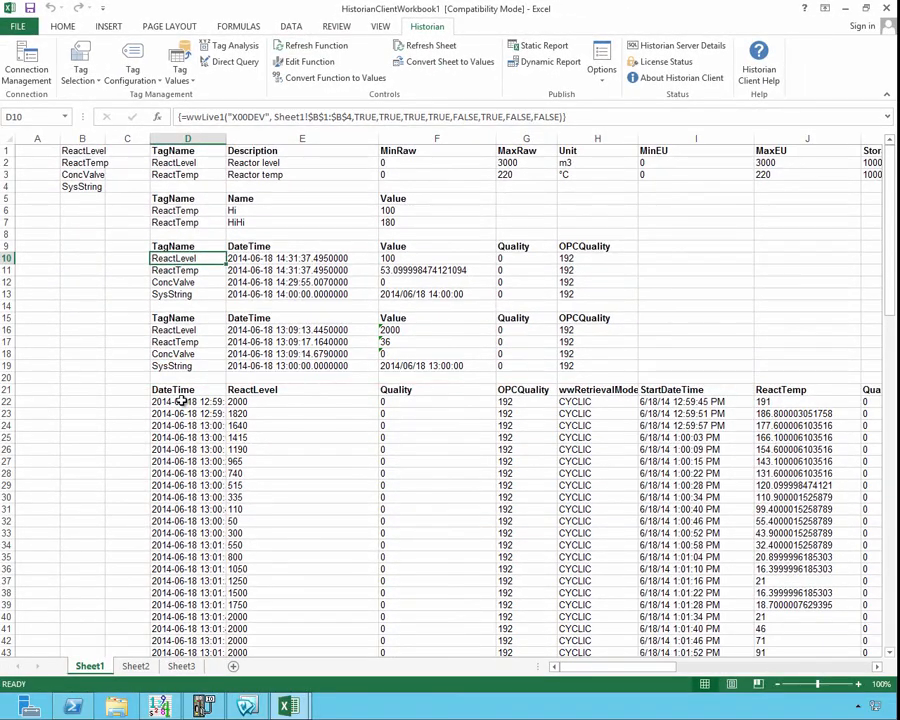
# - Check the formula behind the history values below row 21 and refresh the whole sheet
pyautogui.click(180, 404)
pyautogui.click(192, 486)
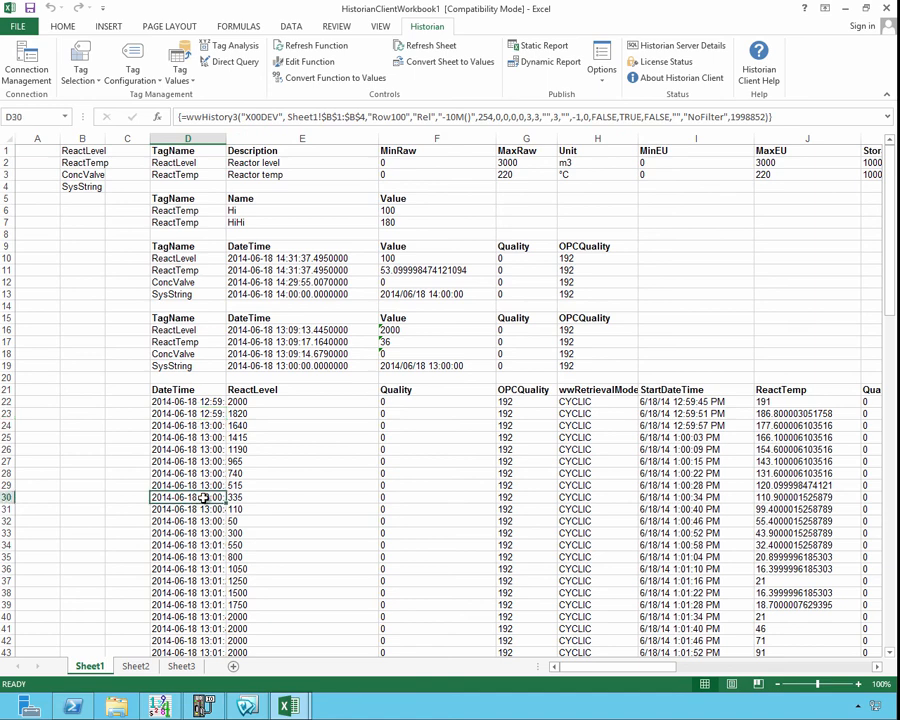
pyautogui.click(483, 488)
pyautogui.click(528, 530)
pyautogui.click(230, 416)
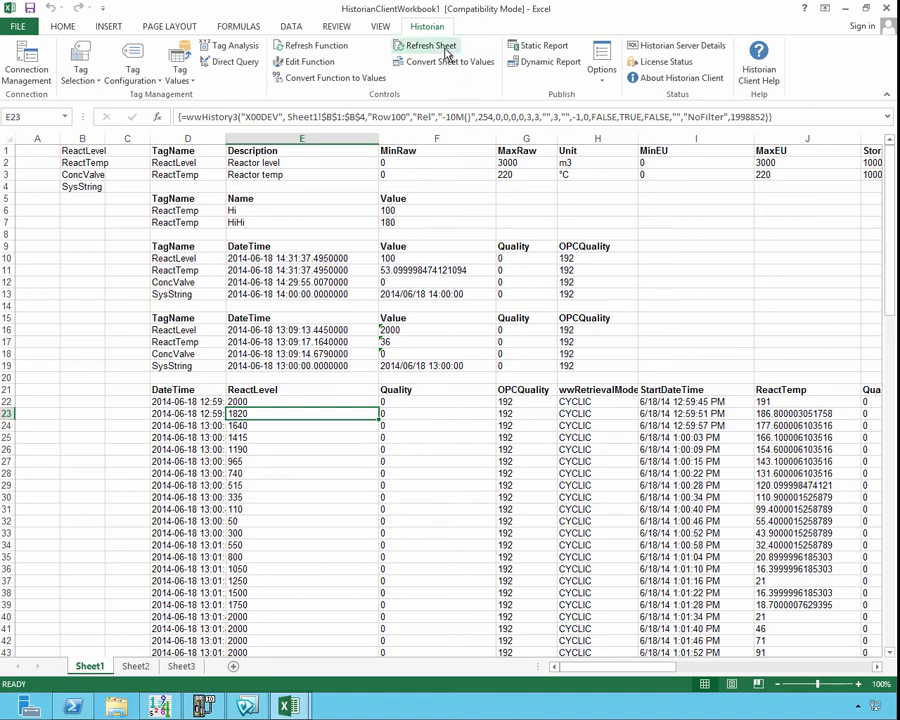
pyautogui.click(444, 48)
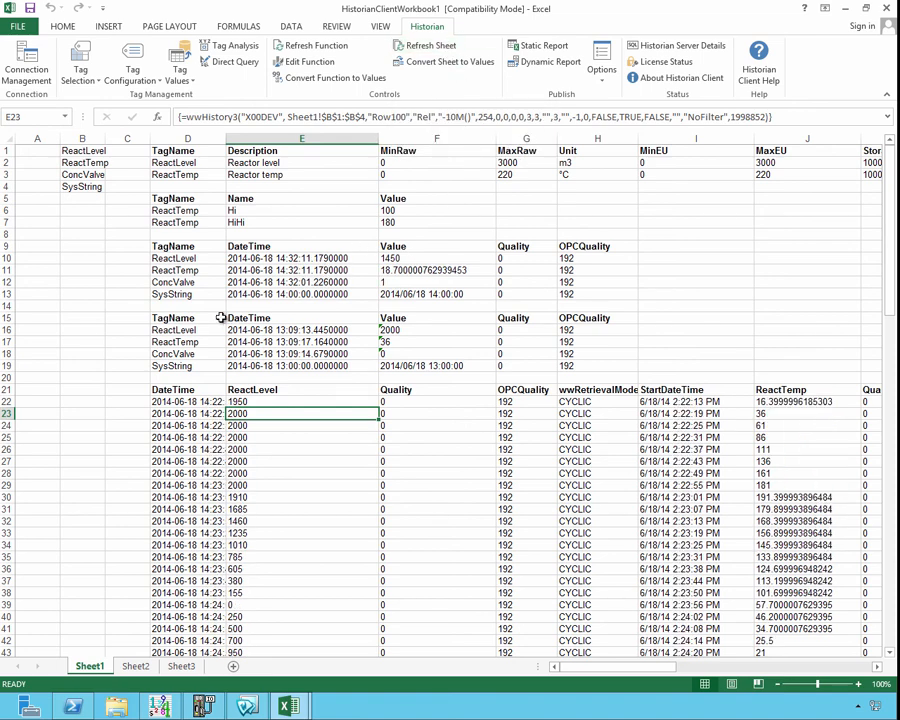
# - Try turning off the array-formula option in a live values query with output cell D15, and cancel the query
pyautogui.moveTo(179, 317); pyautogui.dragTo(595, 372)
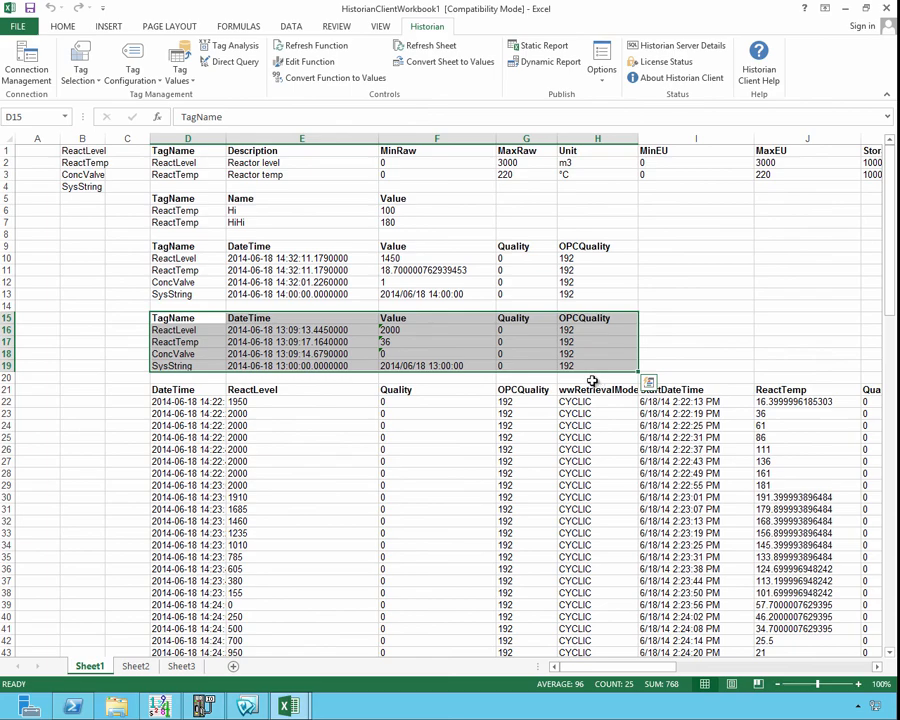
pyautogui.click(183, 82)
pyautogui.click(187, 95)
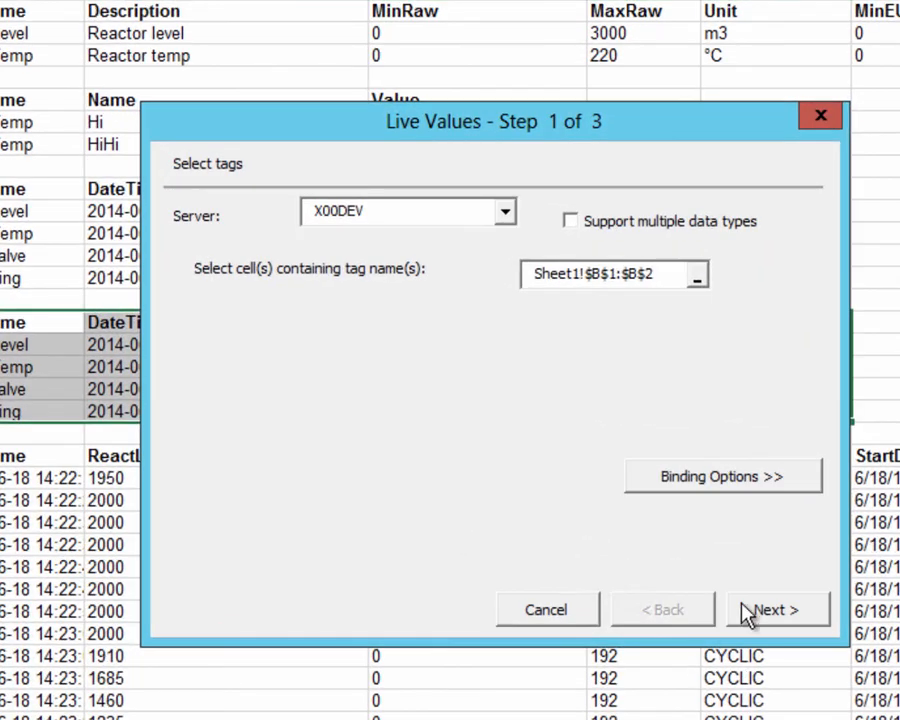
pyautogui.click(652, 548)
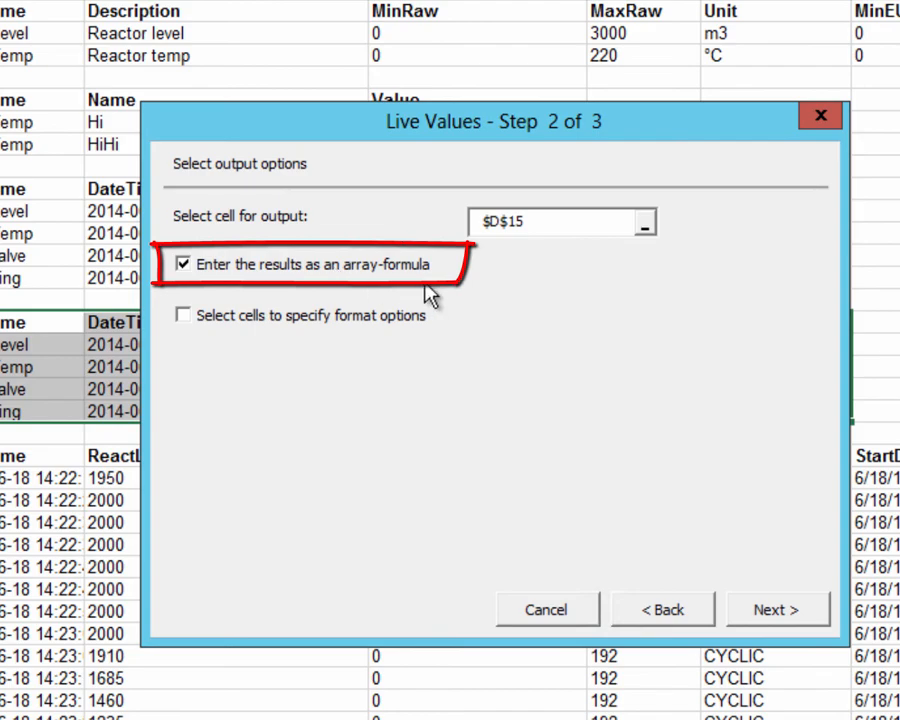
pyautogui.click(196, 266)
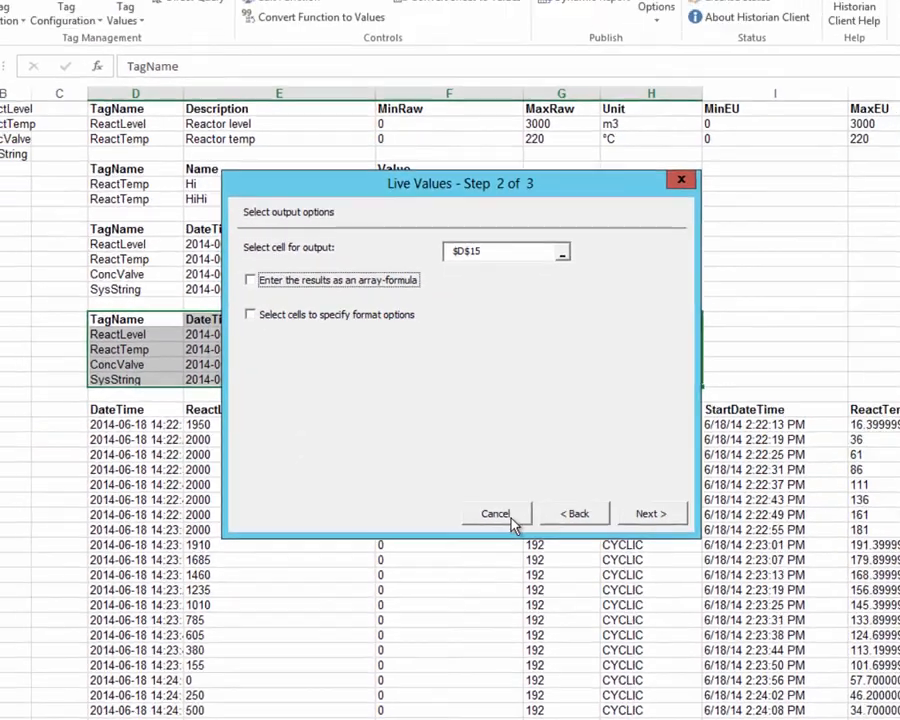
pyautogui.click(513, 520)
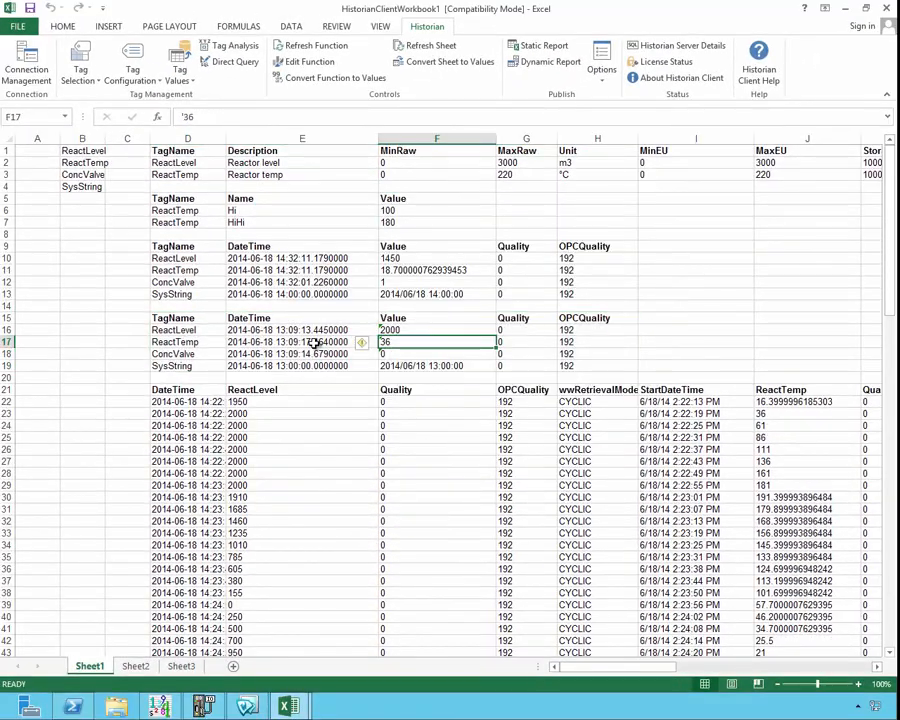
# - Inspect the plain values in the table at D15:H19 and refresh the whole sheet twice to compare them
pyautogui.click(303, 343)
pyautogui.click(302, 332)
pyautogui.click(410, 334)
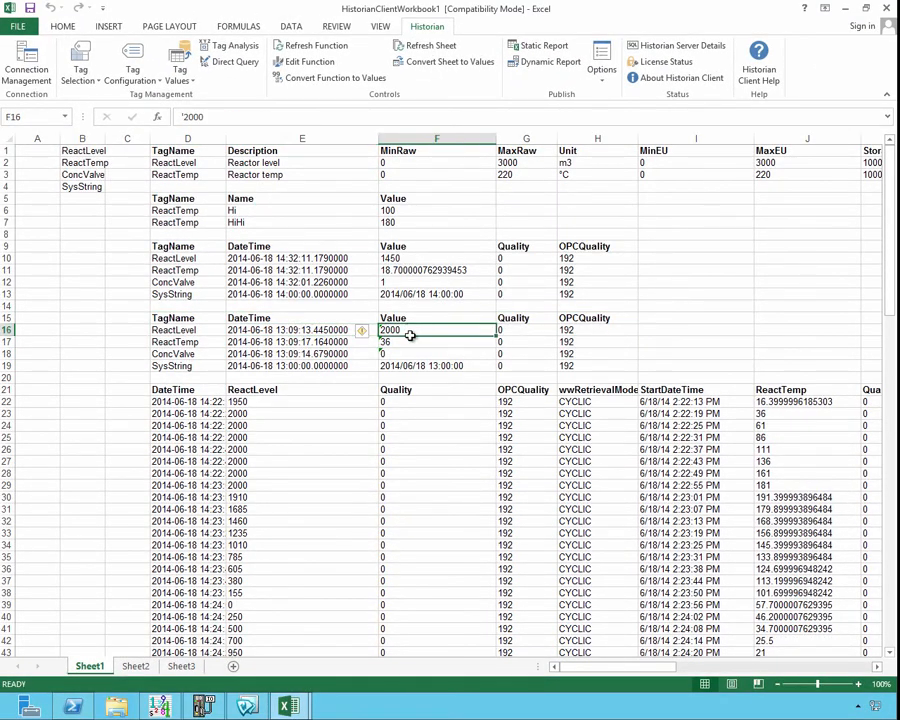
pyautogui.click(410, 355)
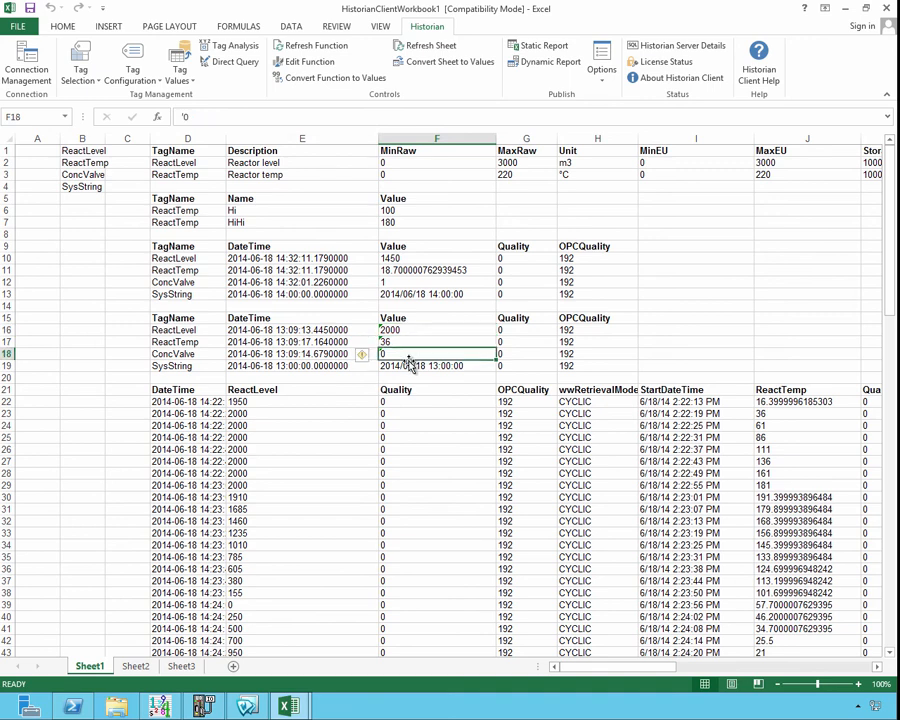
pyautogui.click(431, 46)
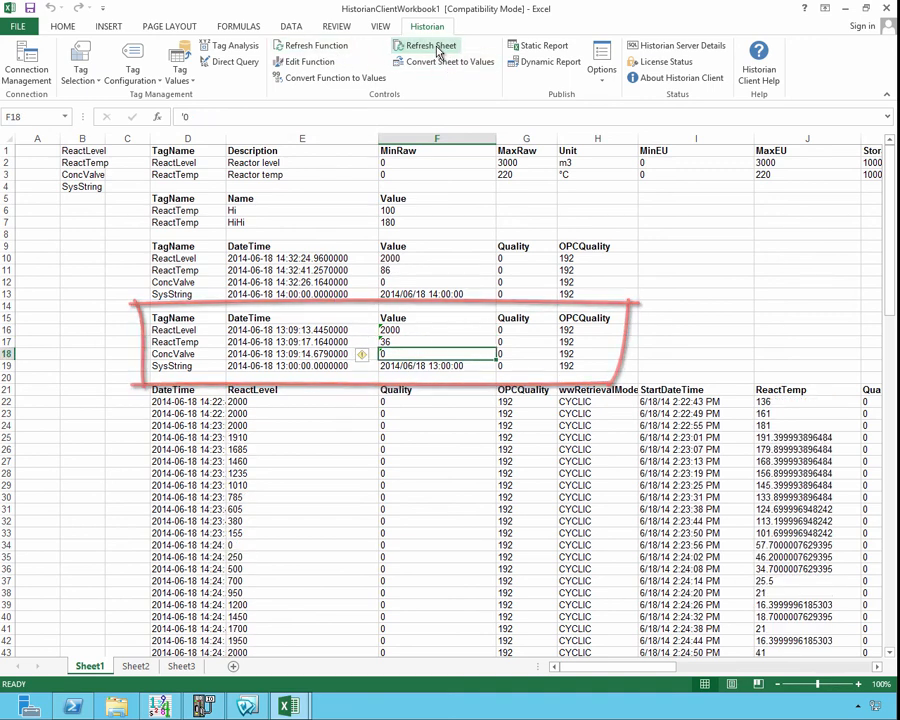
pyautogui.click(436, 51)
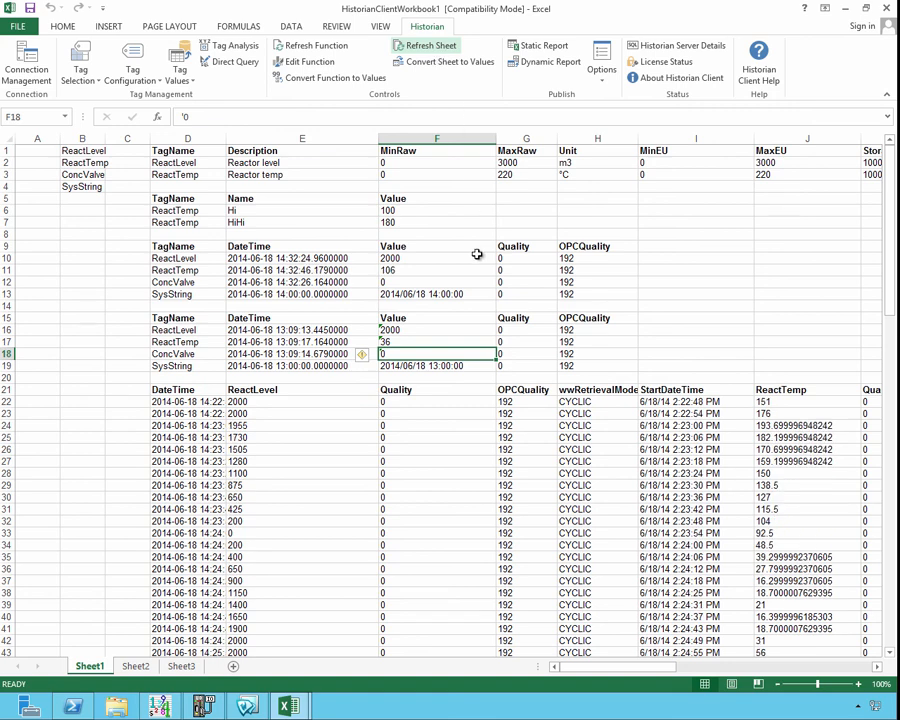
pyautogui.moveTo(395, 330); pyautogui.dragTo(430, 366)
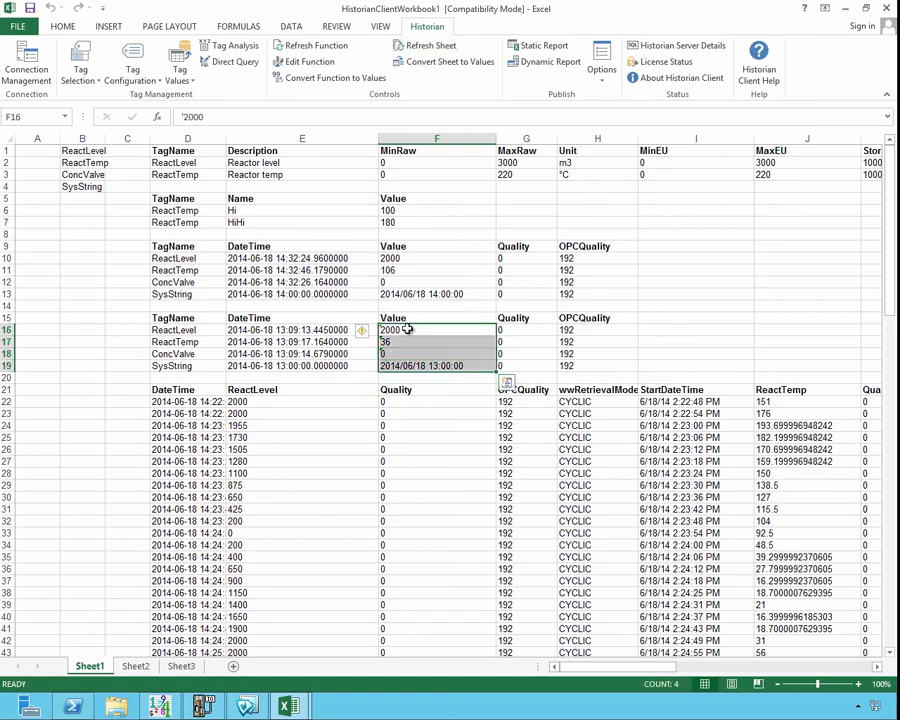
pyautogui.click(550, 342)
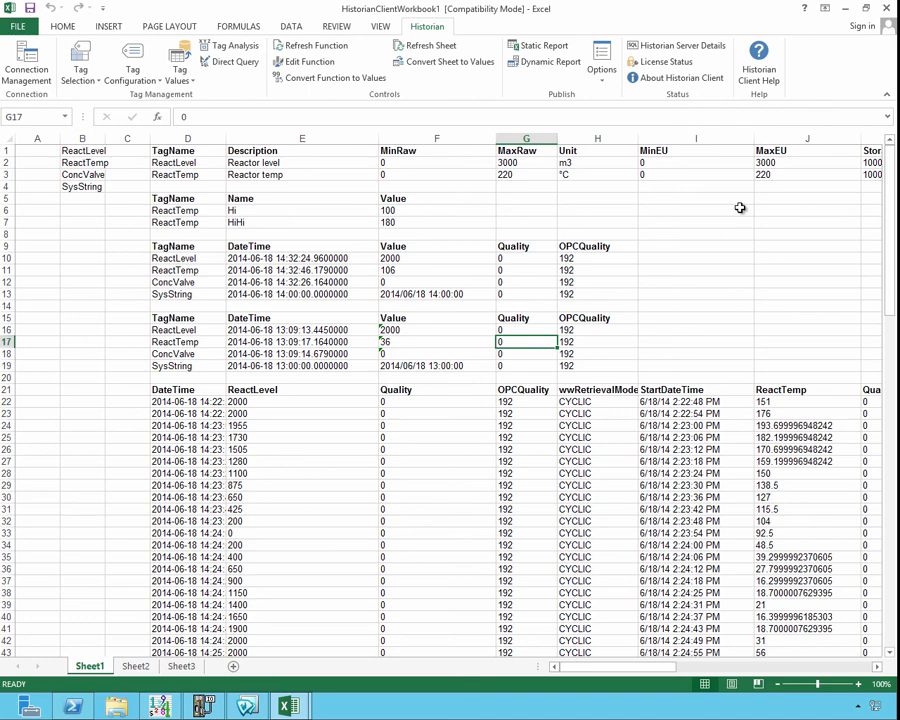
# - Edit the alarm limits function for the tag in B2, keeping its array-formula output at D5
pyautogui.click(180, 210)
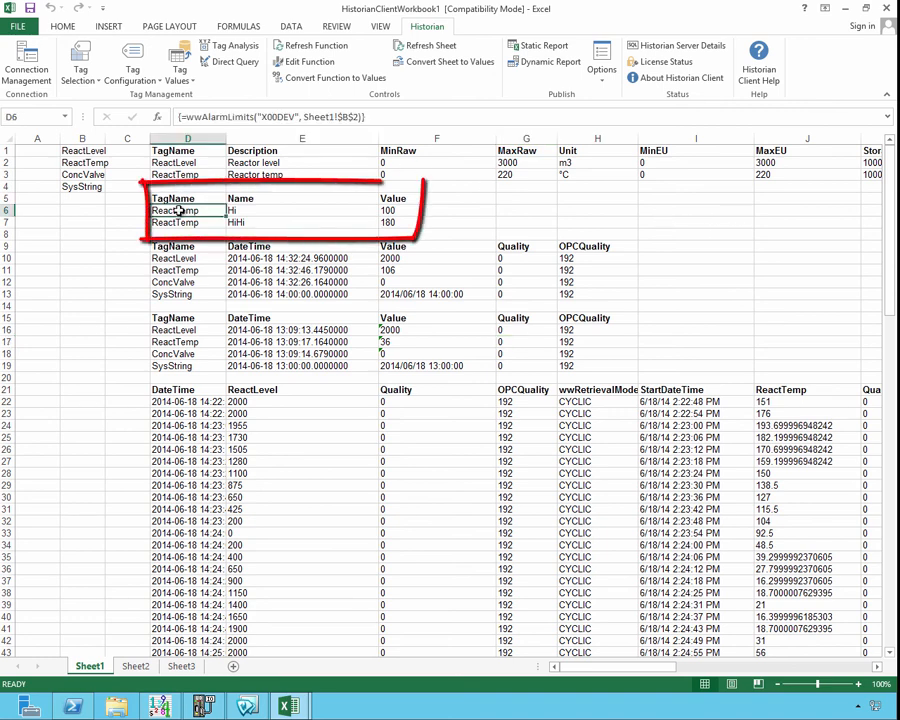
pyautogui.click(307, 61)
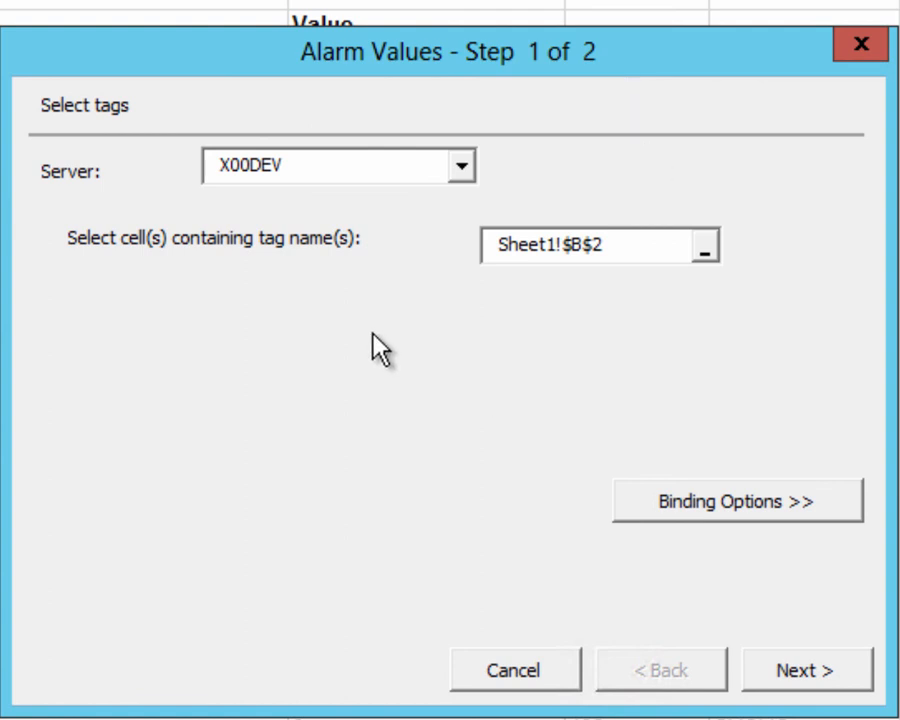
pyautogui.click(803, 679)
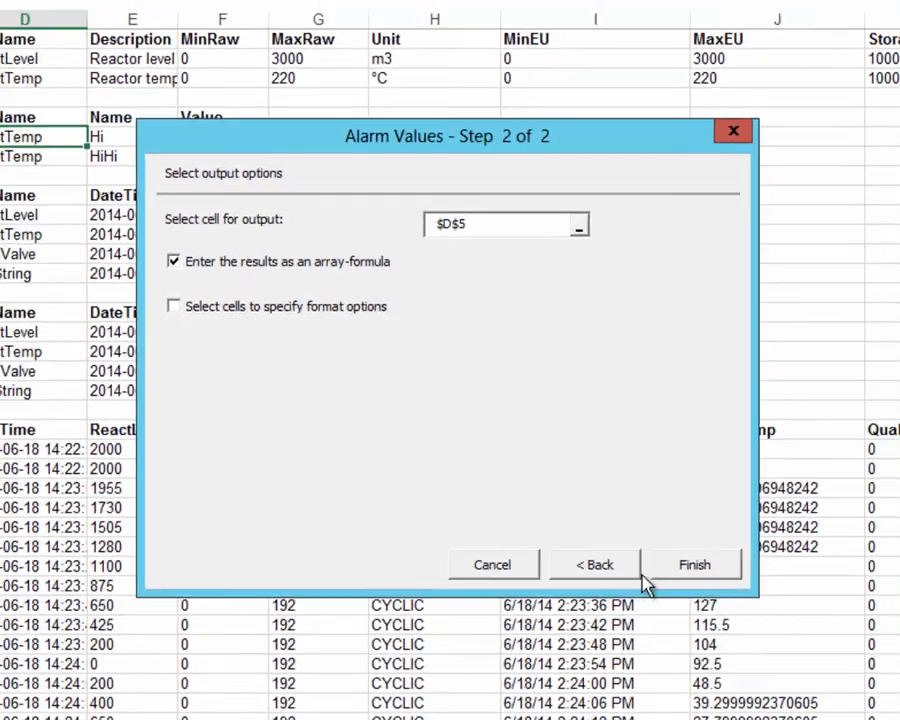
pyautogui.click(790, 668)
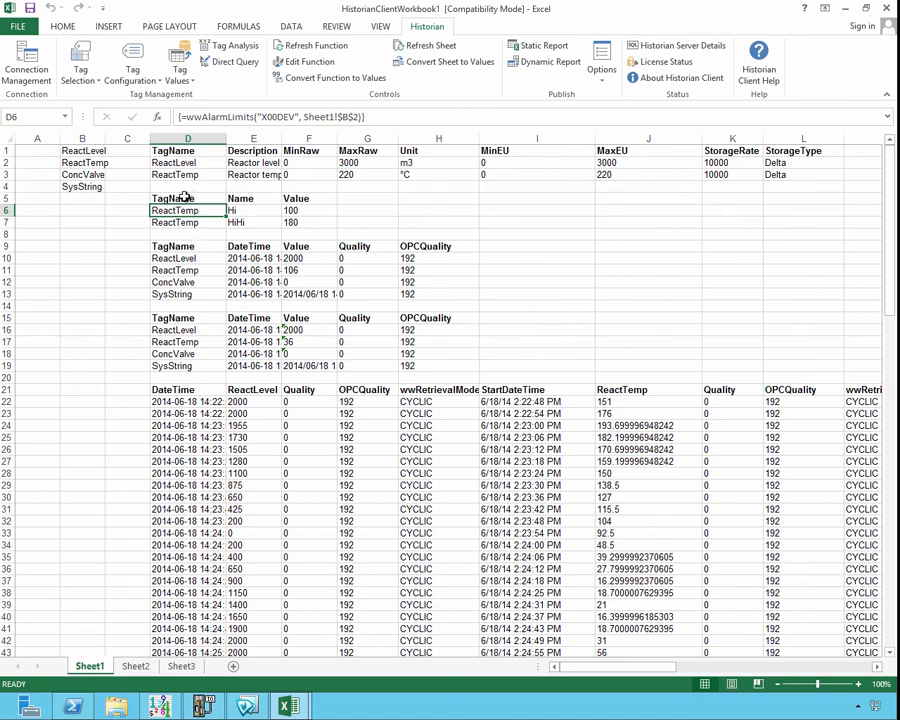
# - Inspect the array formula behind each cell of the alarm limits table at D5:F7
pyautogui.moveTo(185, 197); pyautogui.dragTo(305, 222)
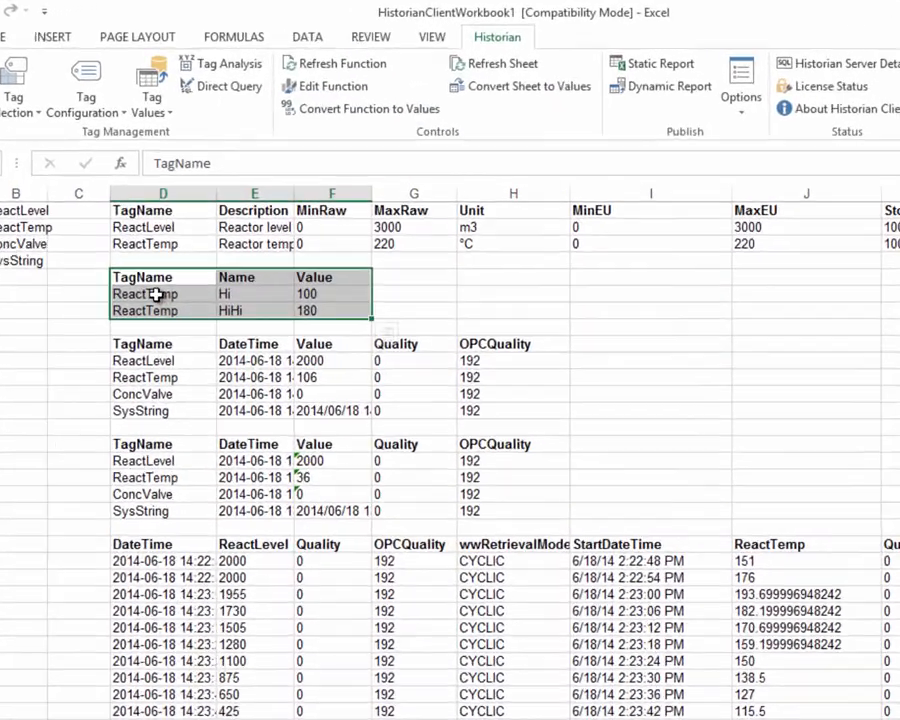
pyautogui.click(180, 210)
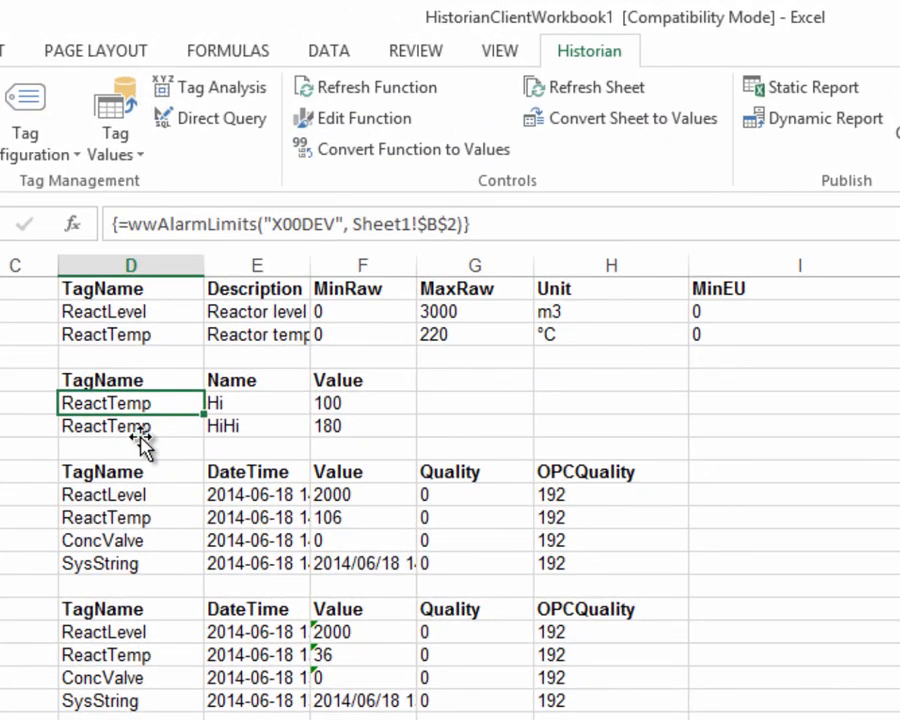
pyautogui.click(140, 443)
pyautogui.click(252, 407)
pyautogui.click(268, 428)
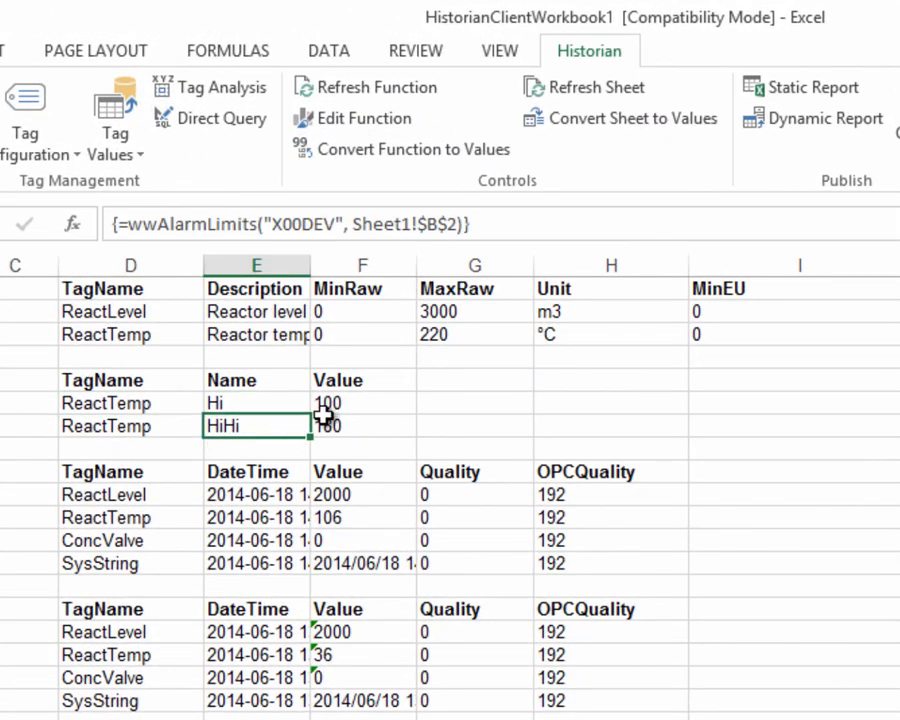
pyautogui.click(330, 405)
pyautogui.click(343, 428)
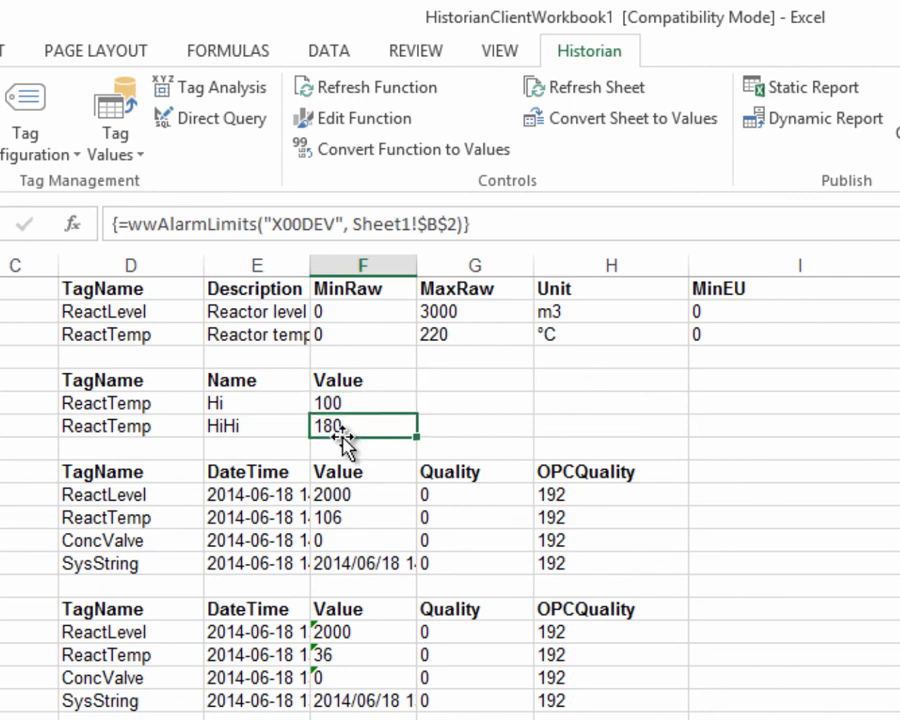
# - Convert the alarm limits function at D6 to plain values
pyautogui.click(152, 403)
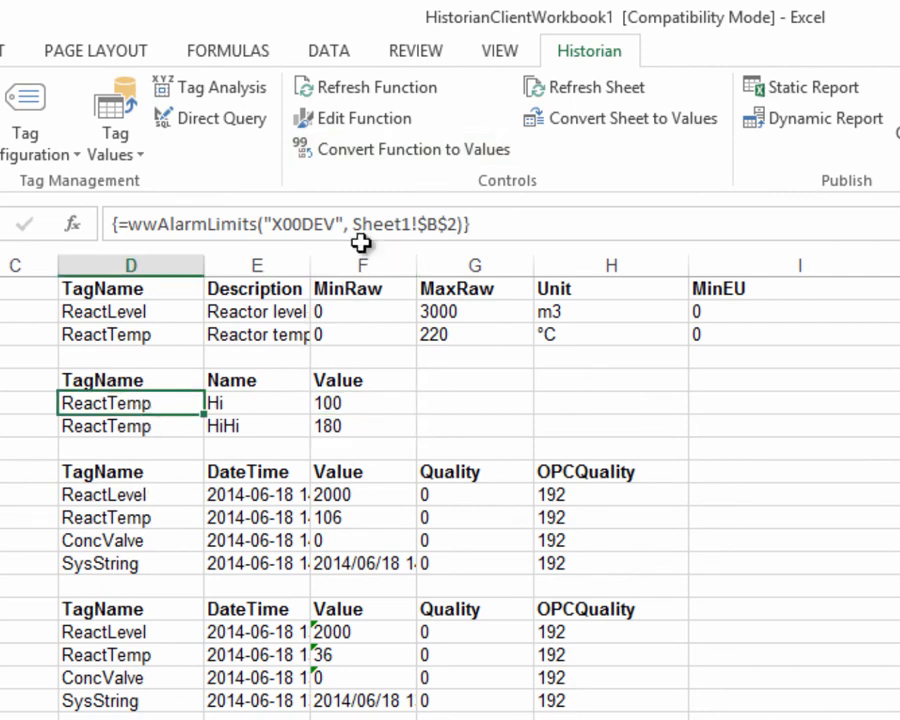
pyautogui.click(388, 160)
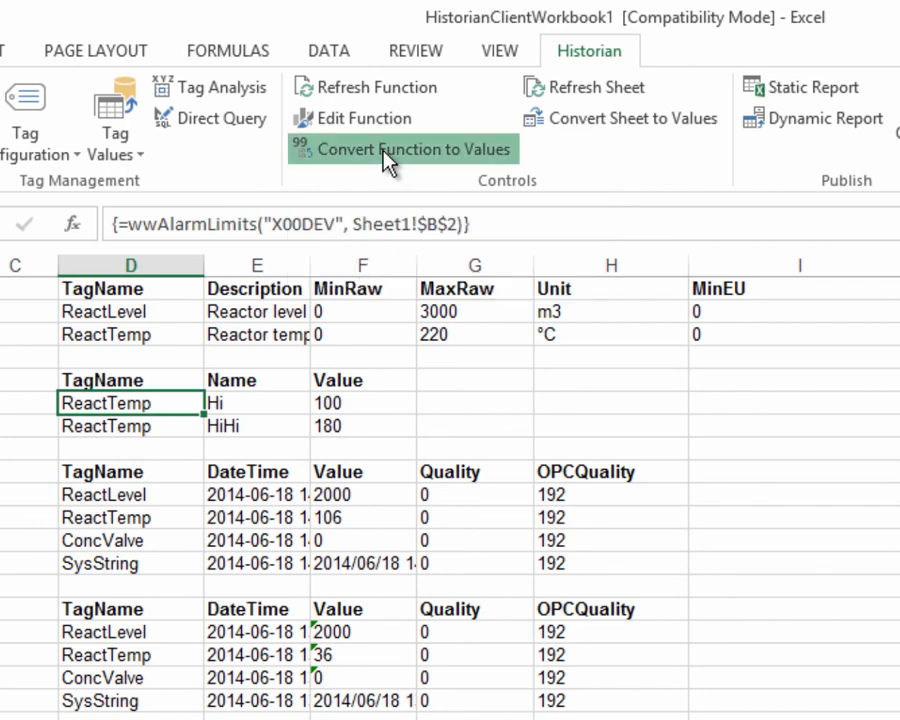
# - Check the contents of the converted alarm limit cells in D6:F7 for remaining formulas
pyautogui.click(168, 425)
pyautogui.click(232, 403)
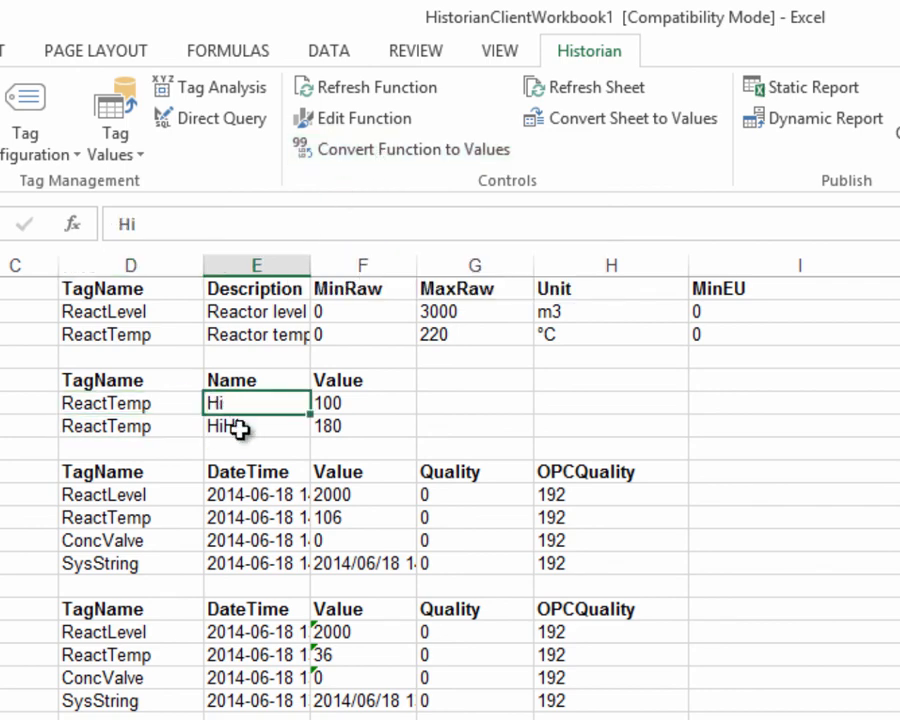
pyautogui.click(239, 427)
pyautogui.click(345, 408)
pyautogui.click(350, 430)
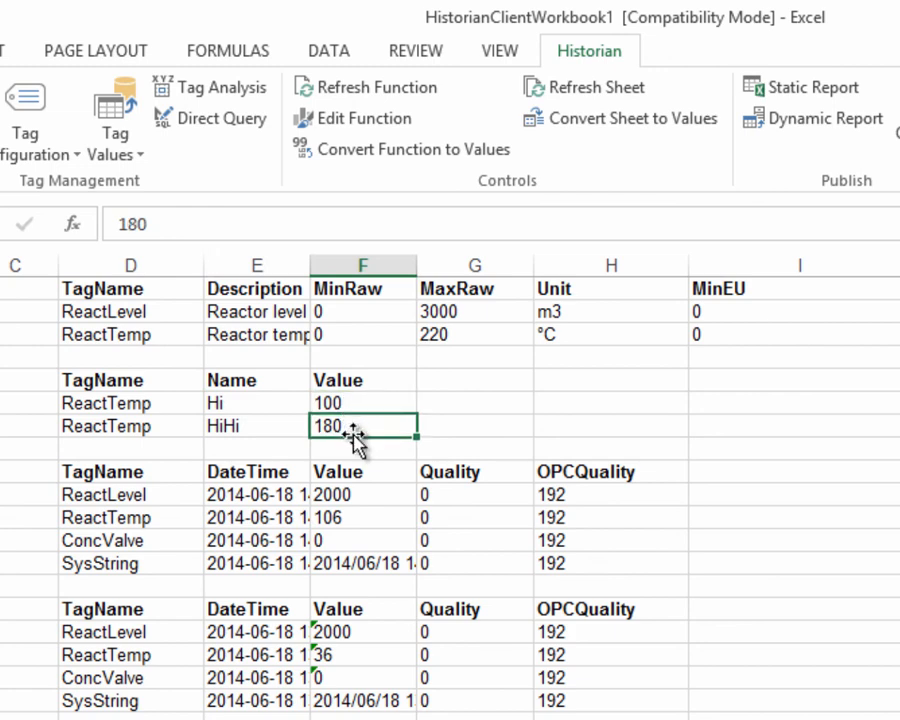
pyautogui.click(251, 402)
pyautogui.click(250, 427)
pyautogui.click(146, 428)
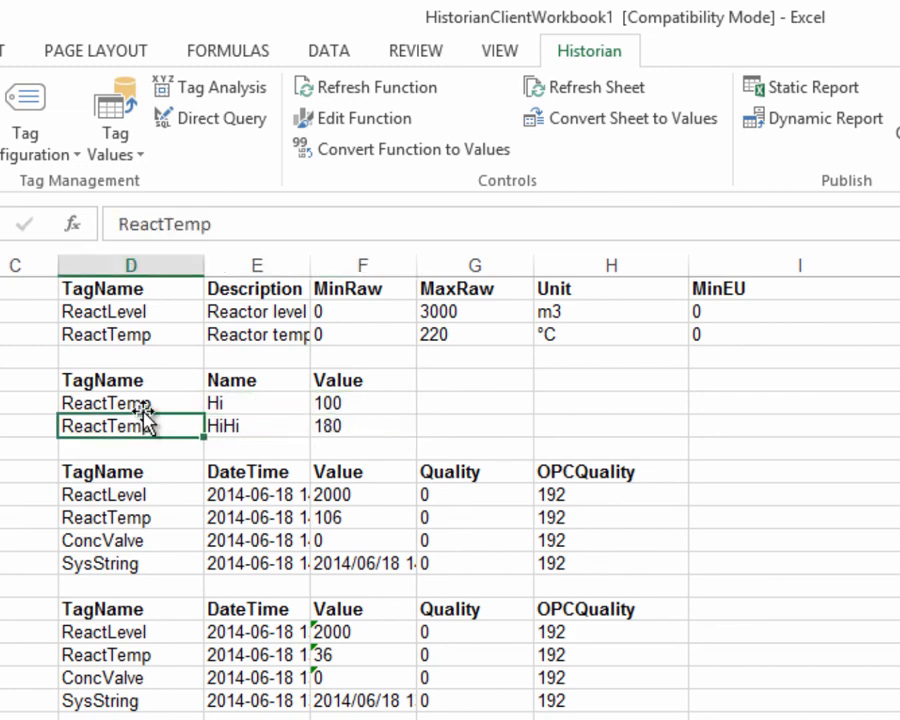
pyautogui.click(151, 403)
pyautogui.click(362, 412)
pyautogui.click(364, 426)
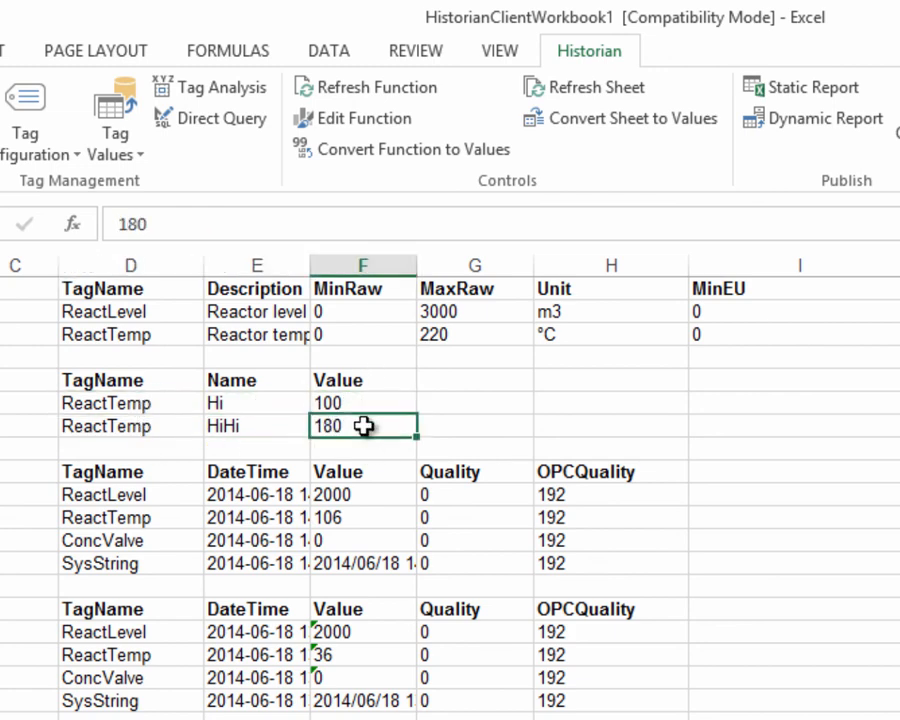